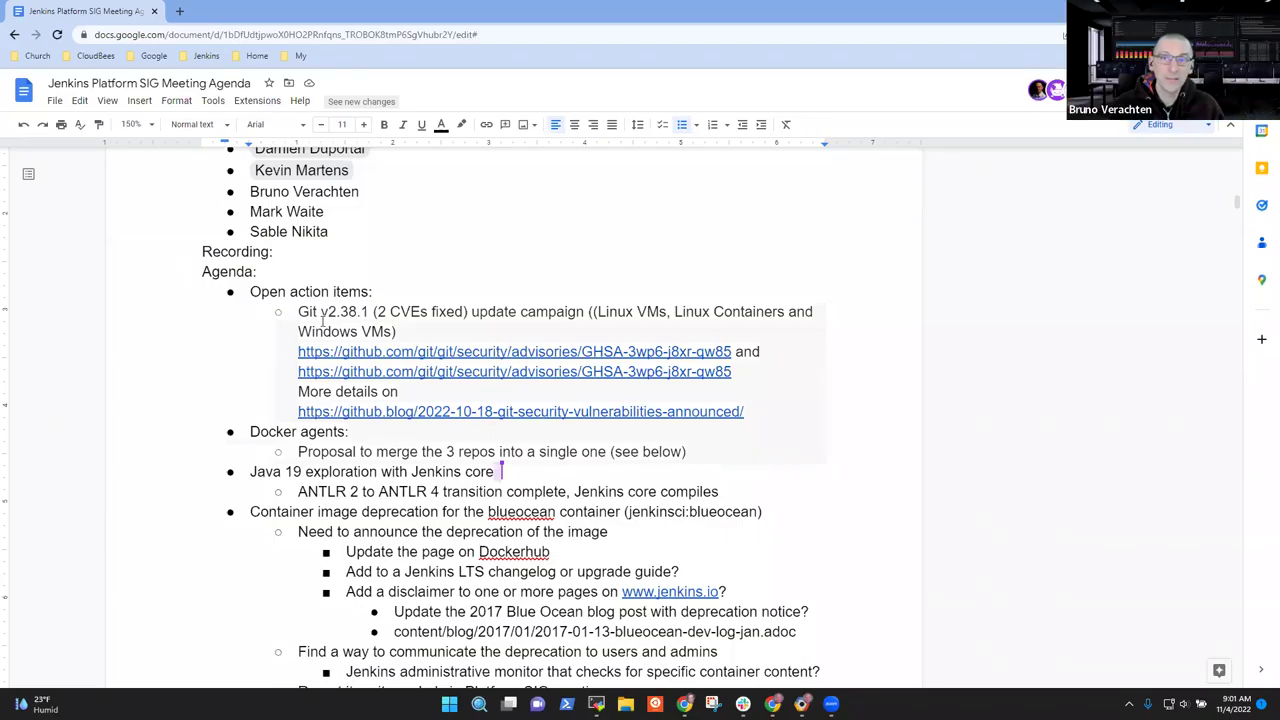
Find the Git update item and select the 'Git v2.38.1' text
scroll(322, 318, up, 3)
scroll(390, 268, down, 1)
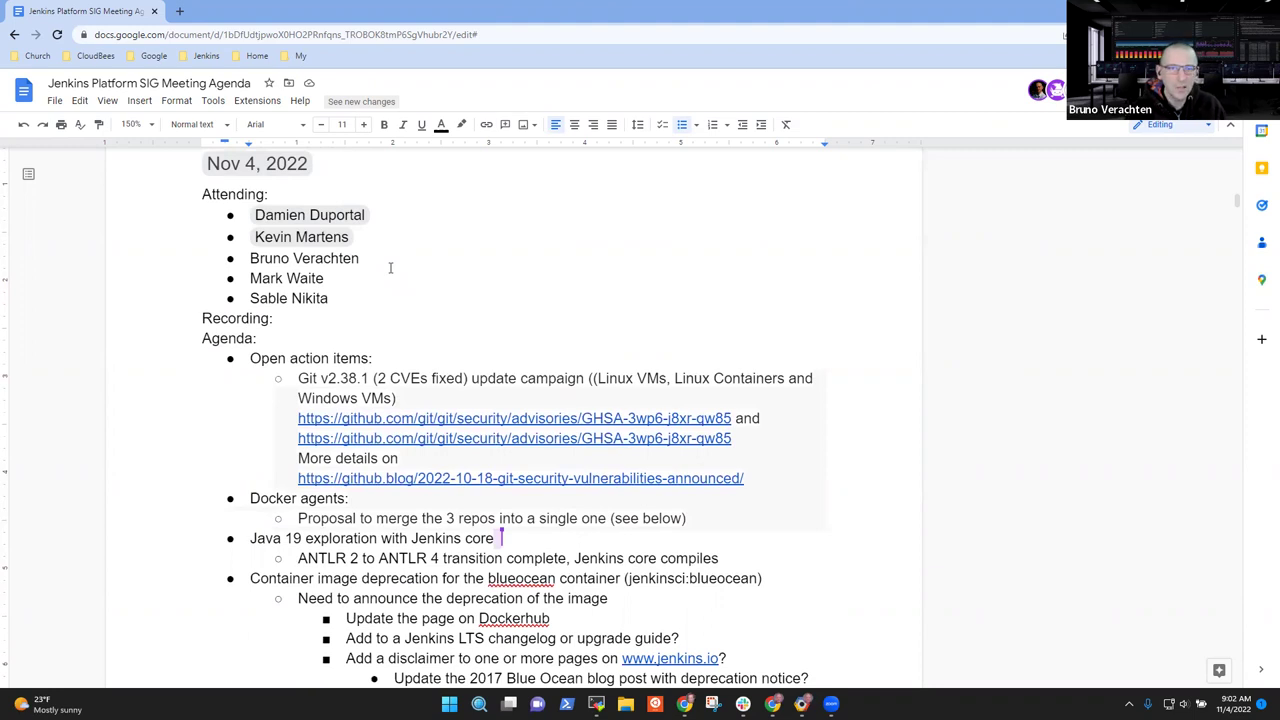
scroll(390, 268, down, 3)
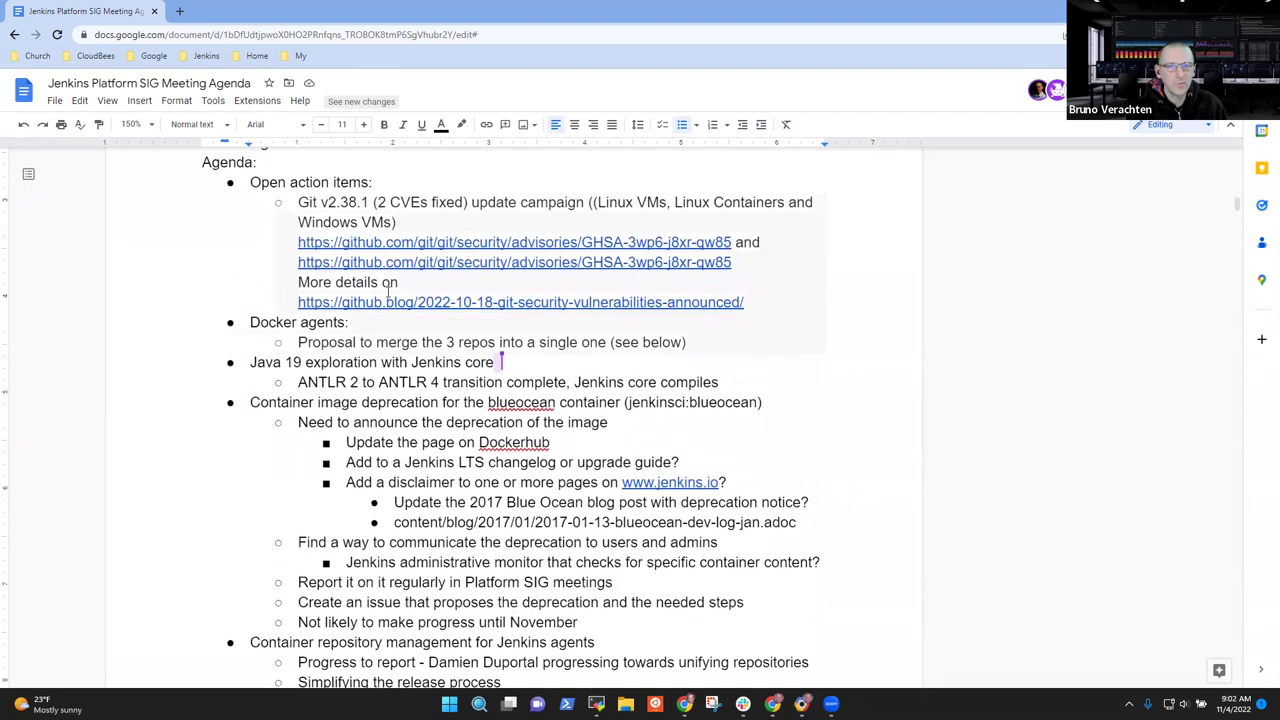
scroll(388, 290, up, 1)
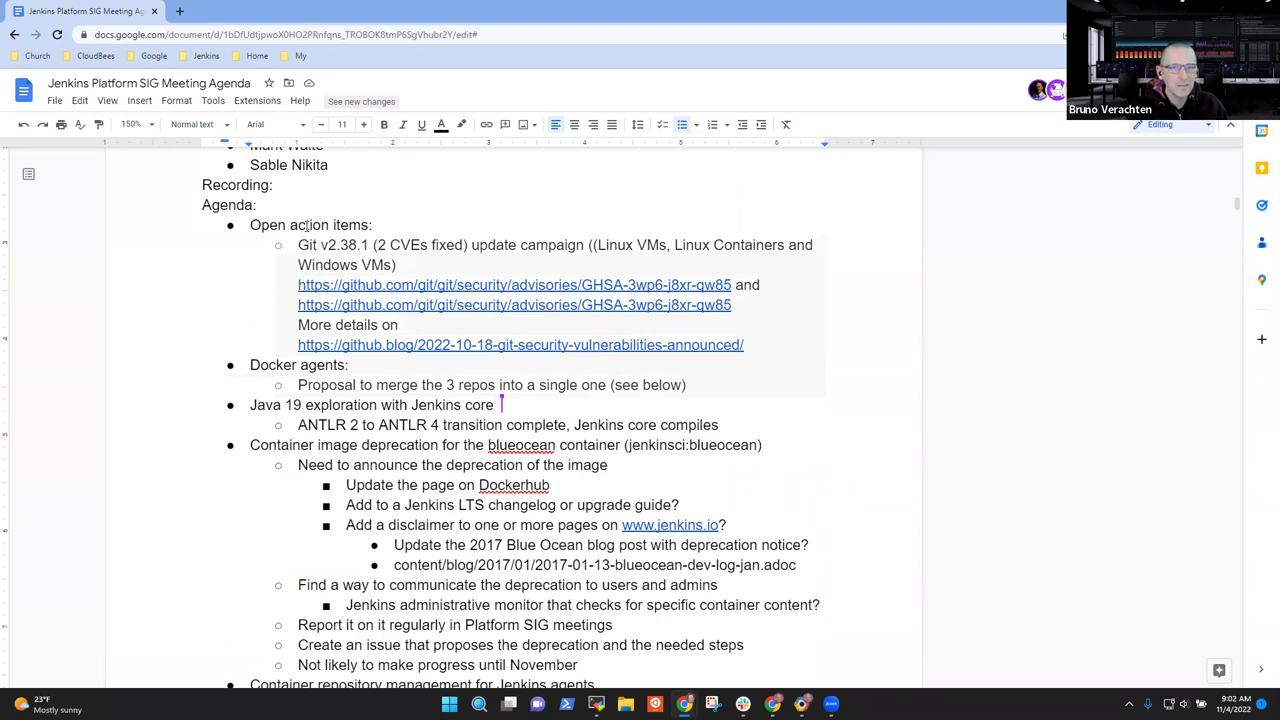
key(Down)
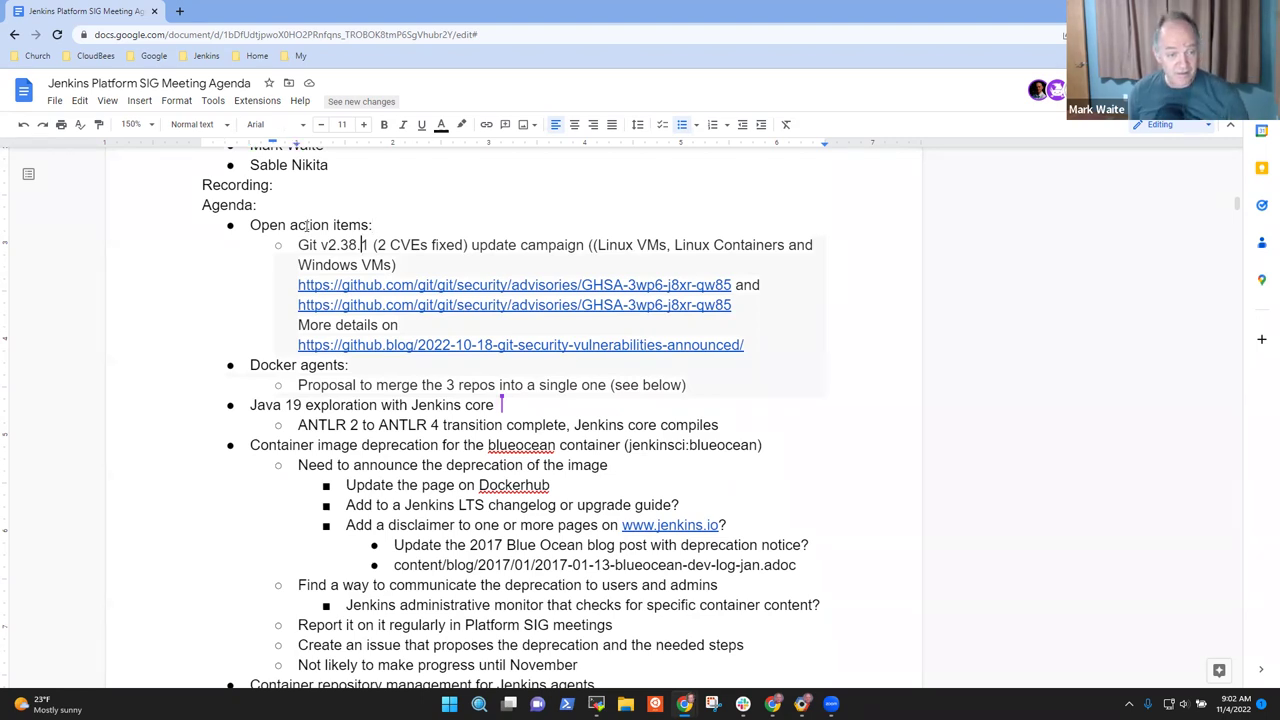
key(Left)
key(Left)
key(Left)
key(Left)
key(Home)
key(shift+Right)
key(shift+Right)
key(shift+Right)
key(shift+Right)
key(shift+Right)
key(shift+Right)
key(shift+Right)
key(shift+Right)
key(shift+Right)
key(shift+Right)
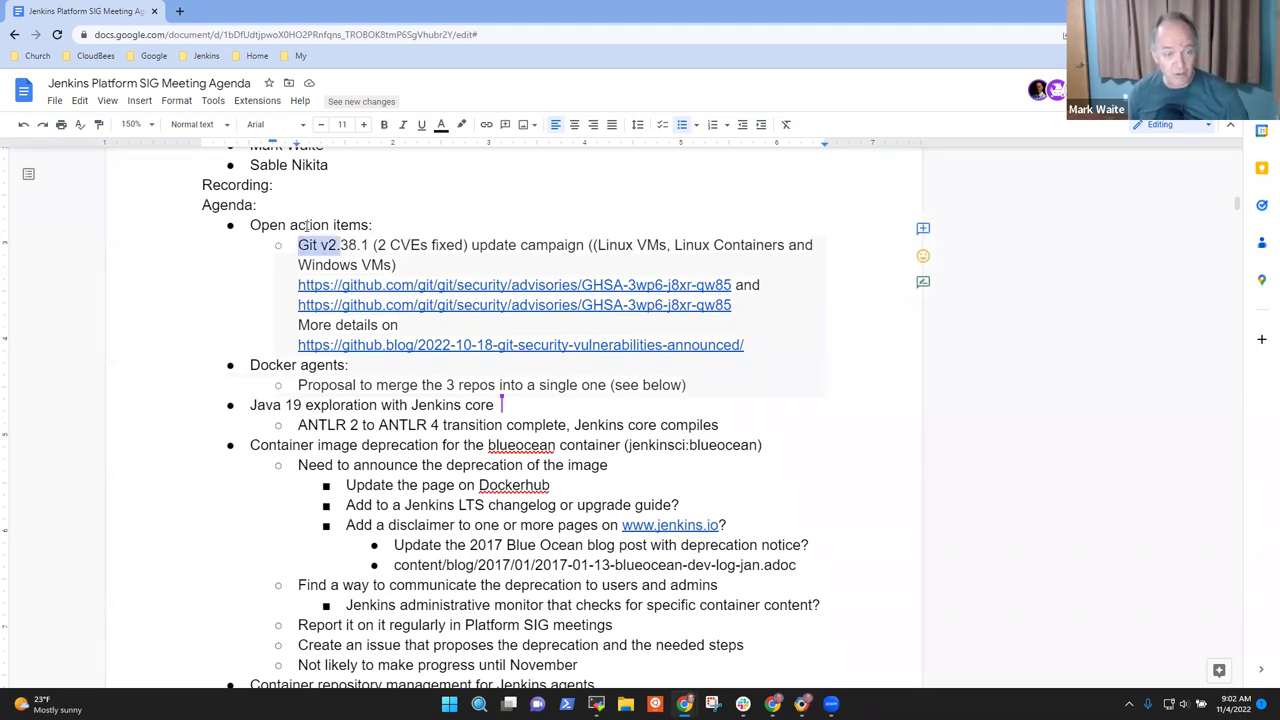
key(shift+Right)
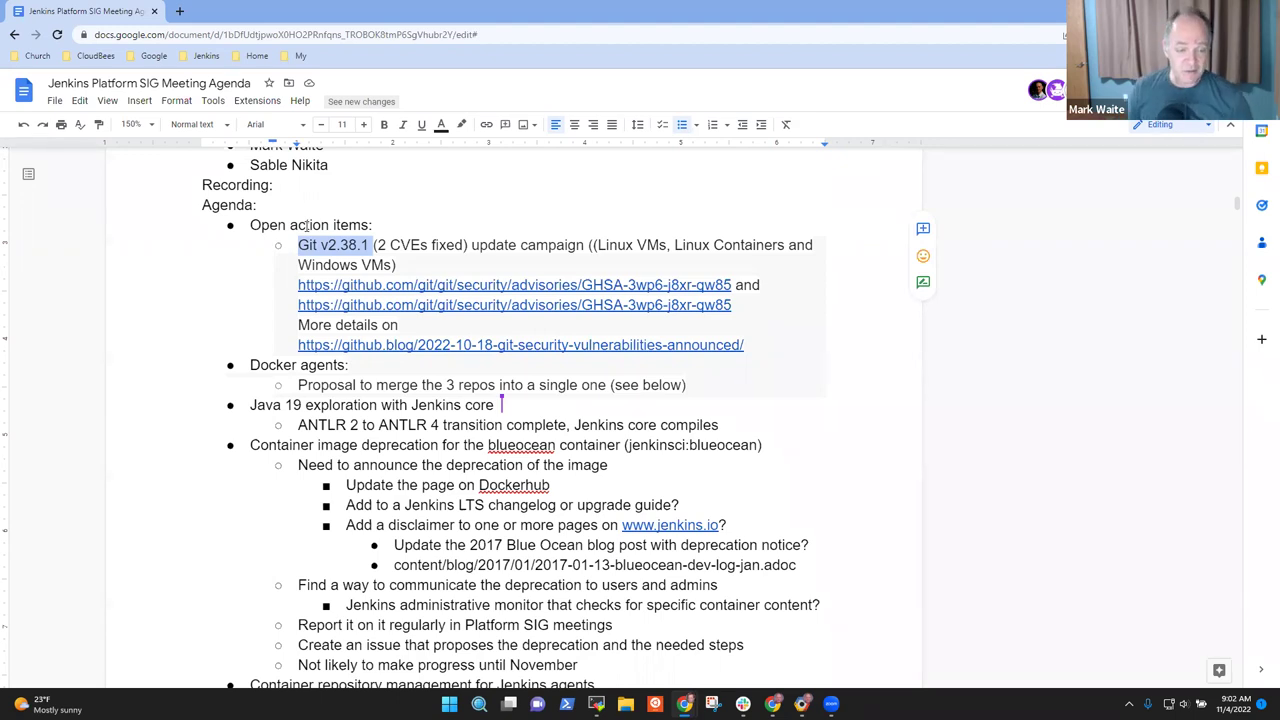
Under the github.blog link, add an indented sub-bullet 'Git plugin was released to fix tests'
key(Down)
key(Down)
key(Down)
key(Down)
key(Down)
key(End)
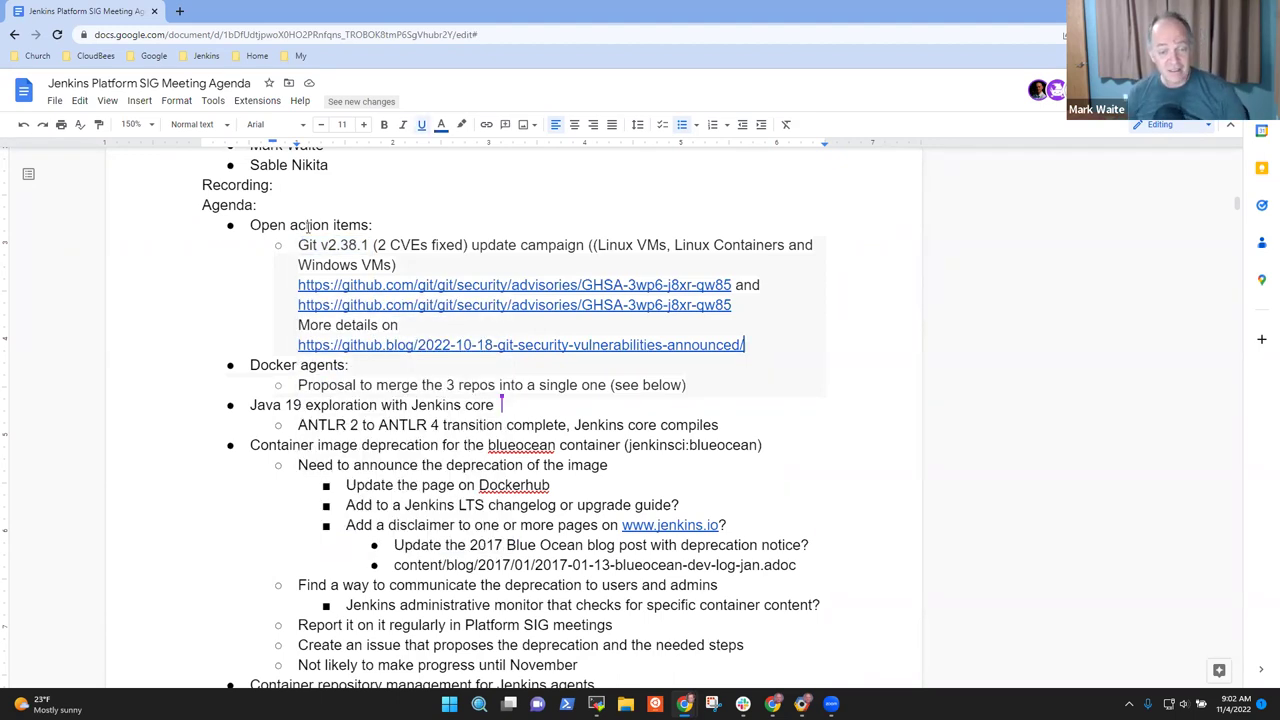
key(Return)
key(Tab)
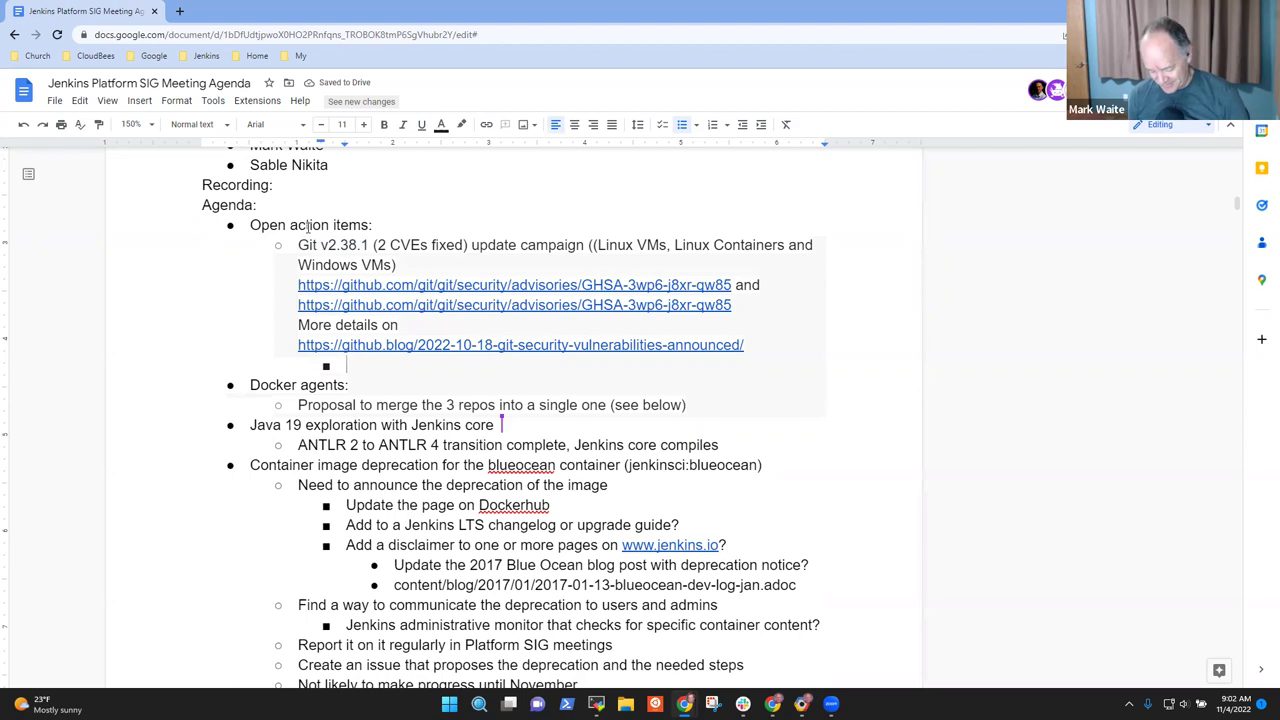
text(Git p)
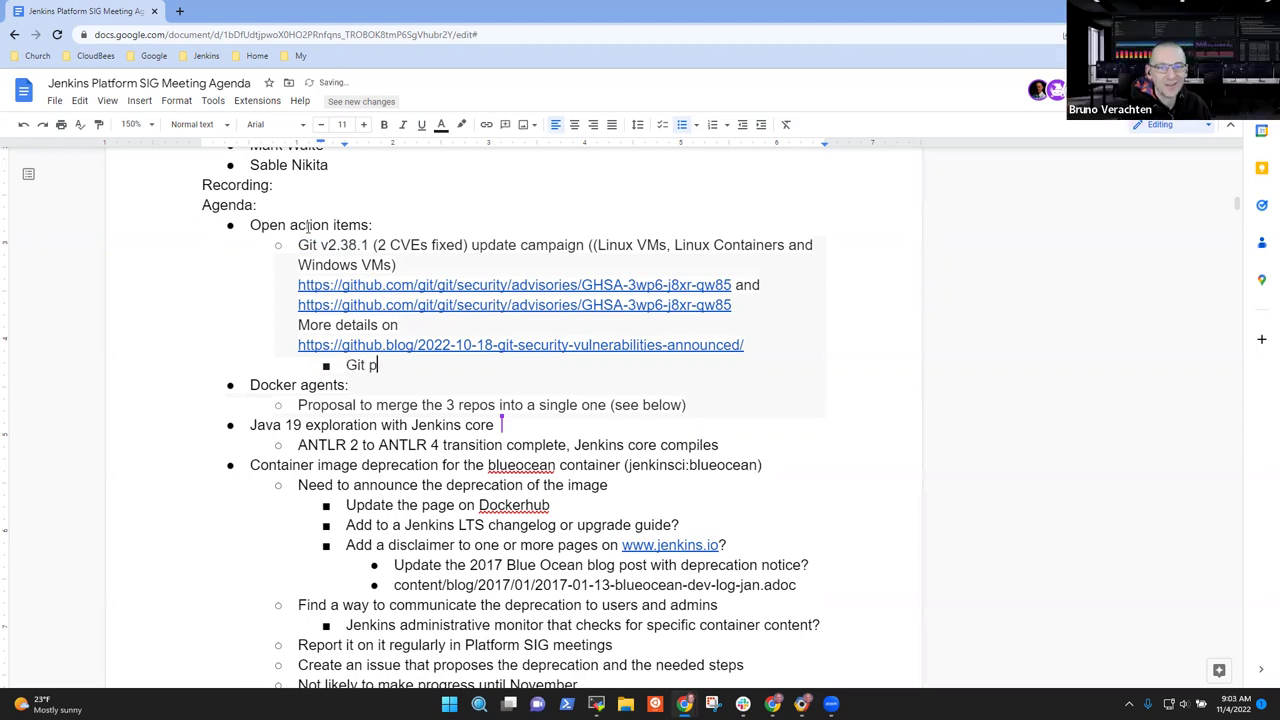
text(lugin was rel)
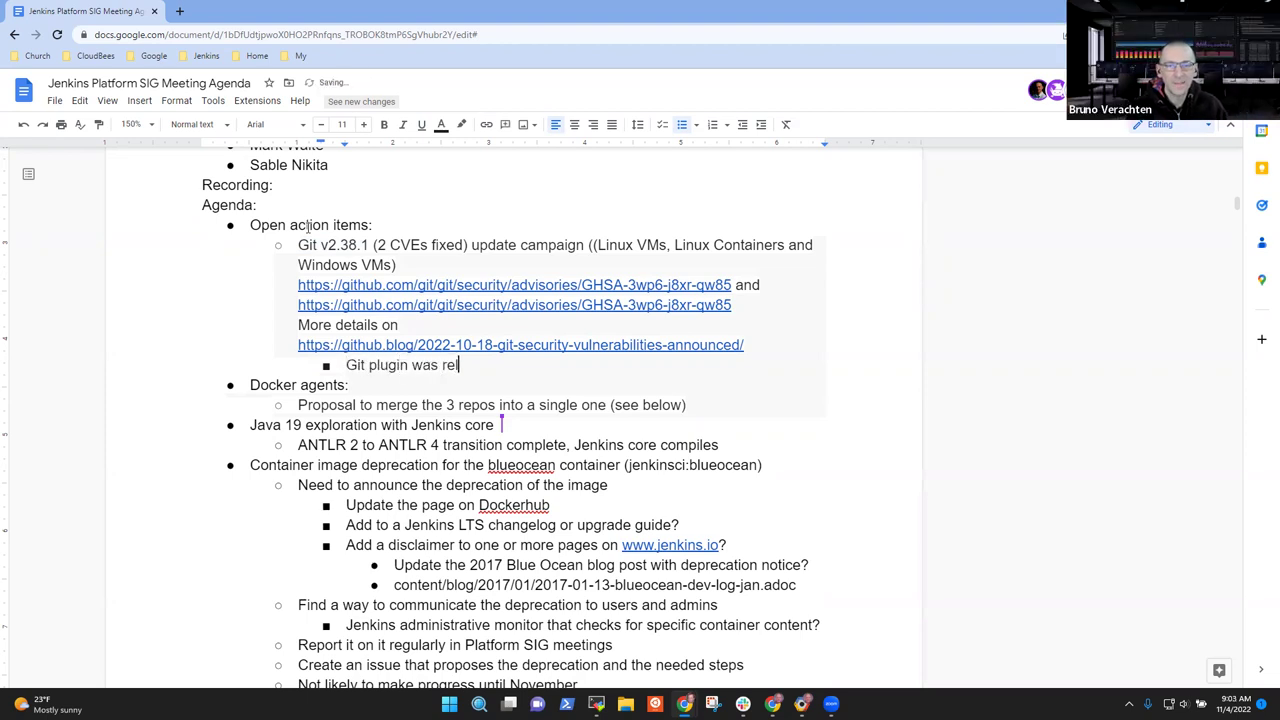
text(eased to fix tests)
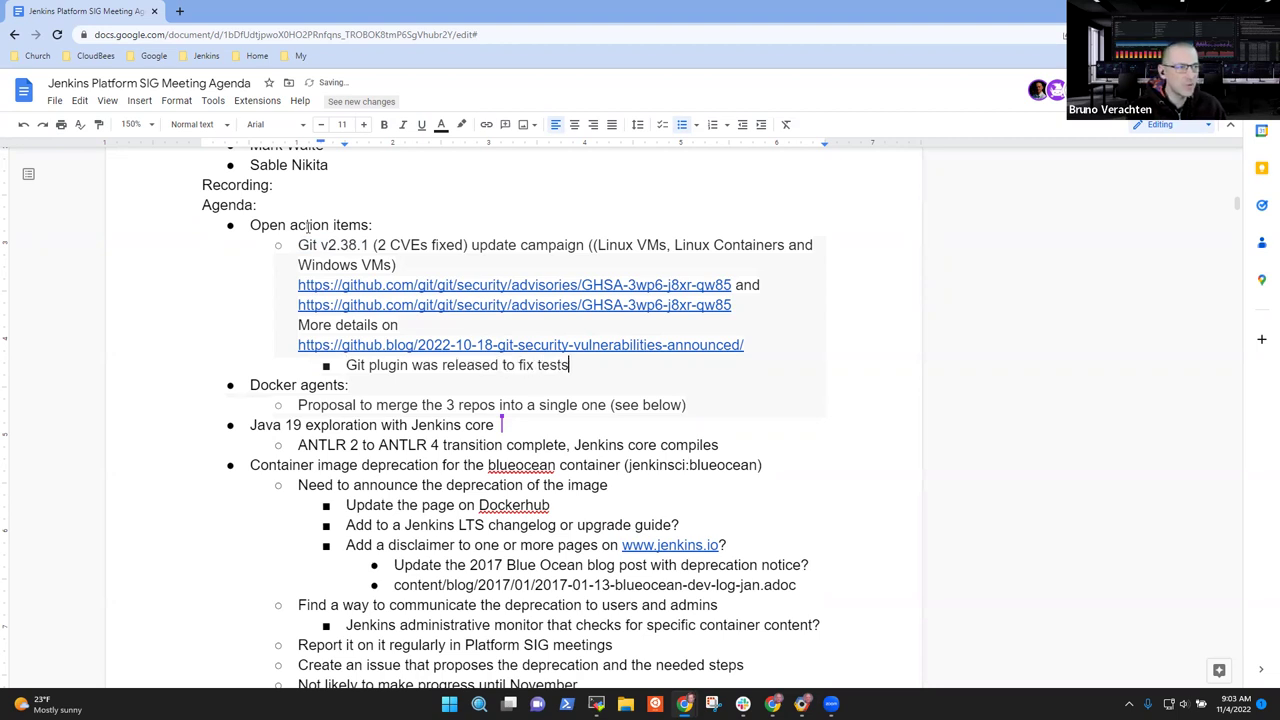
key(Down)
key(Down)
key(Home)
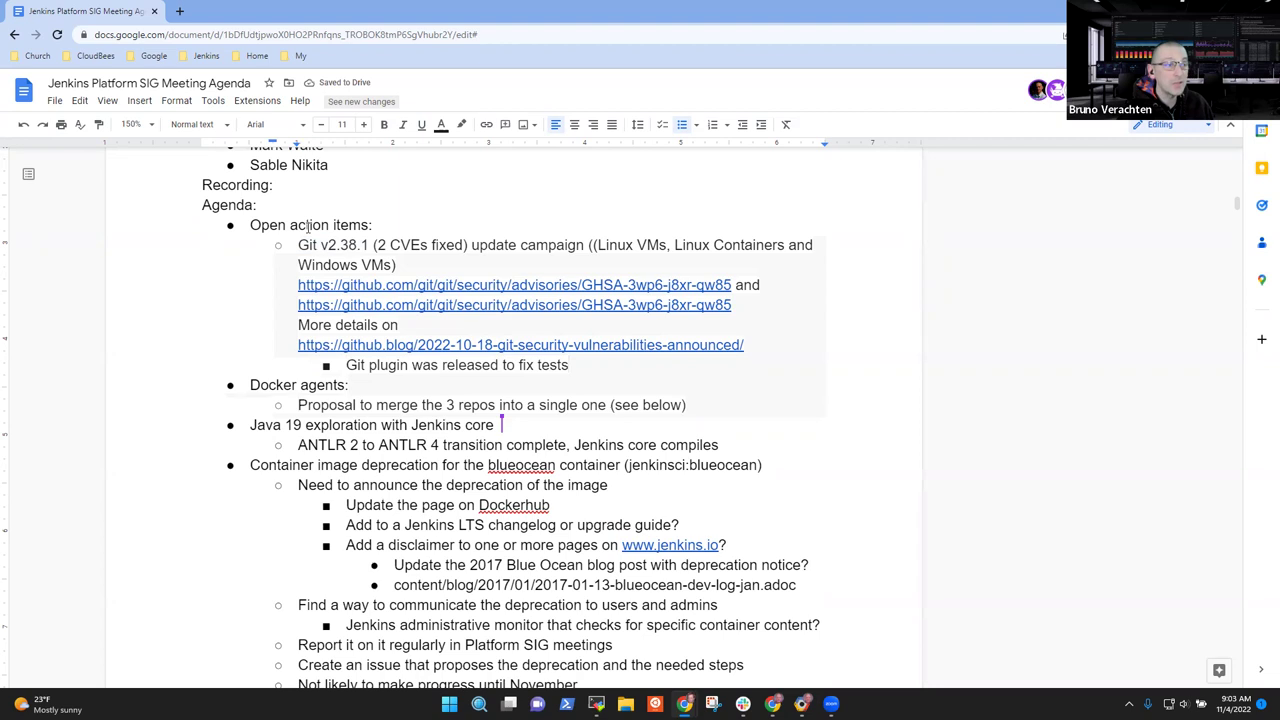
key(End)
Insert the word 'agent' into the Proposal to merge repos line
key(shift+End)
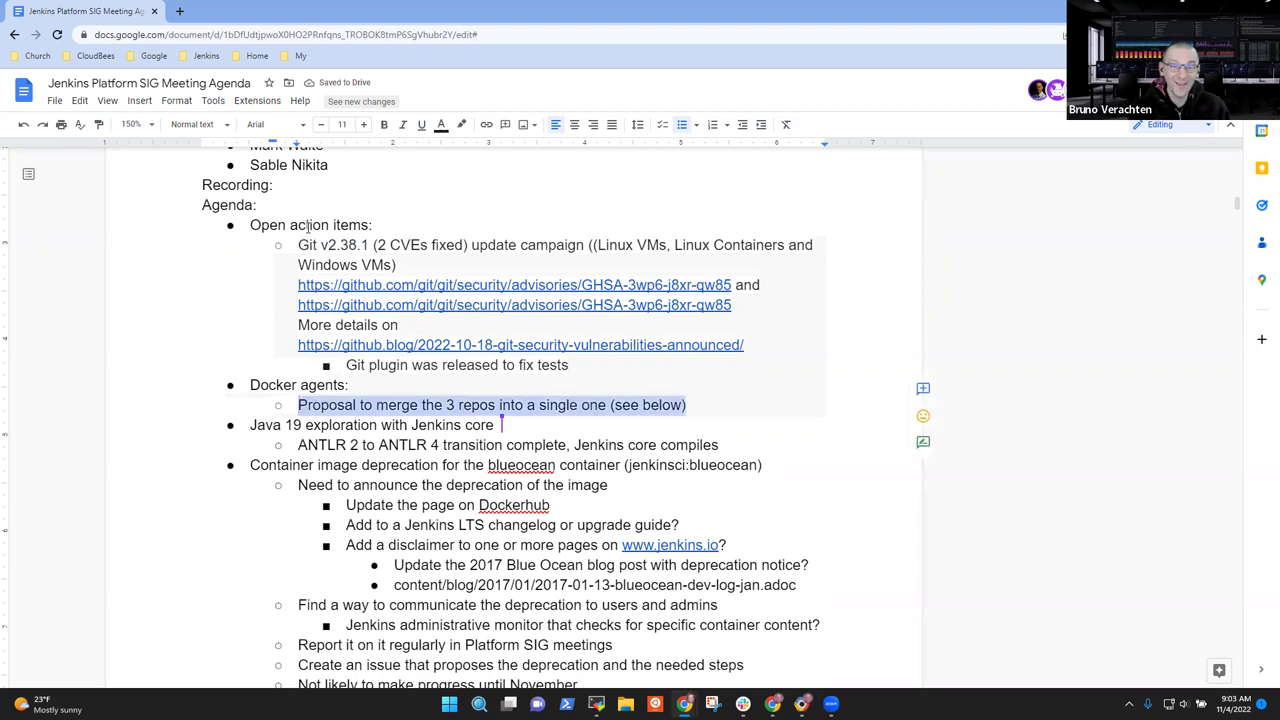
key(Right)
key(Home)
key(ctrl+Right)
key(ctrl+Right)
key(ctrl+Right)
key(ctrl+Right)
key(ctrl+Right)
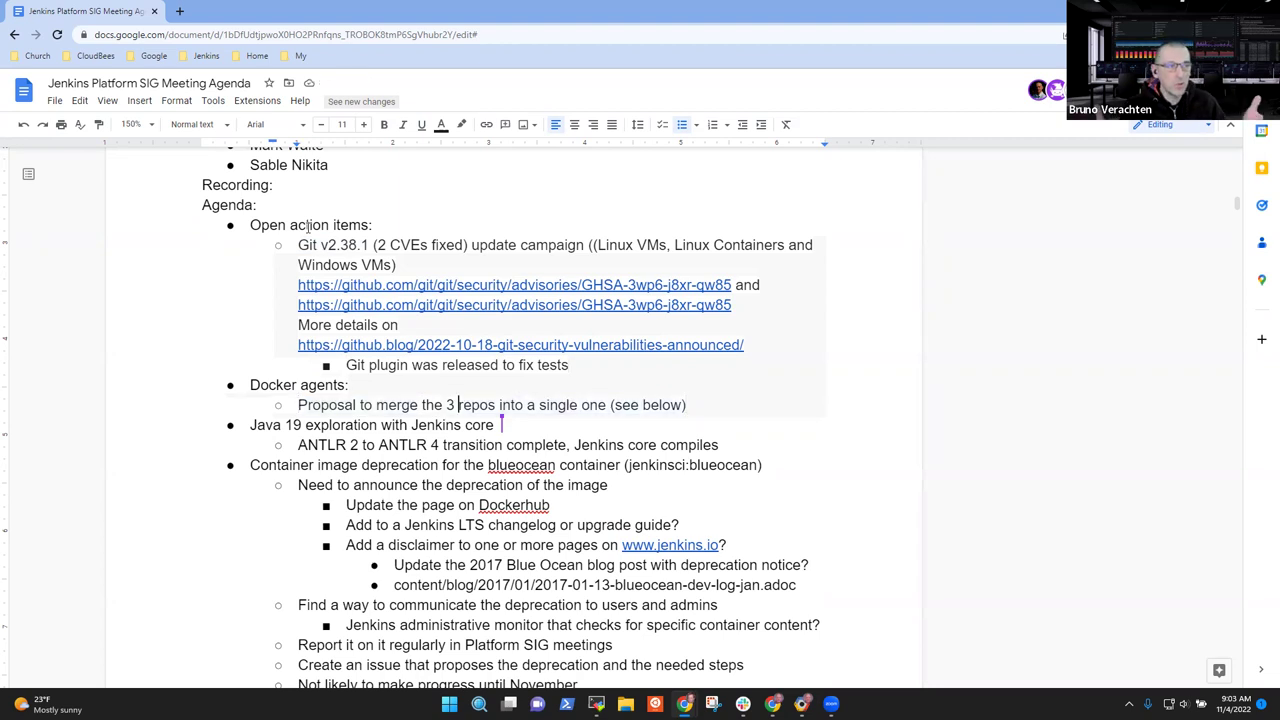
text(agent)
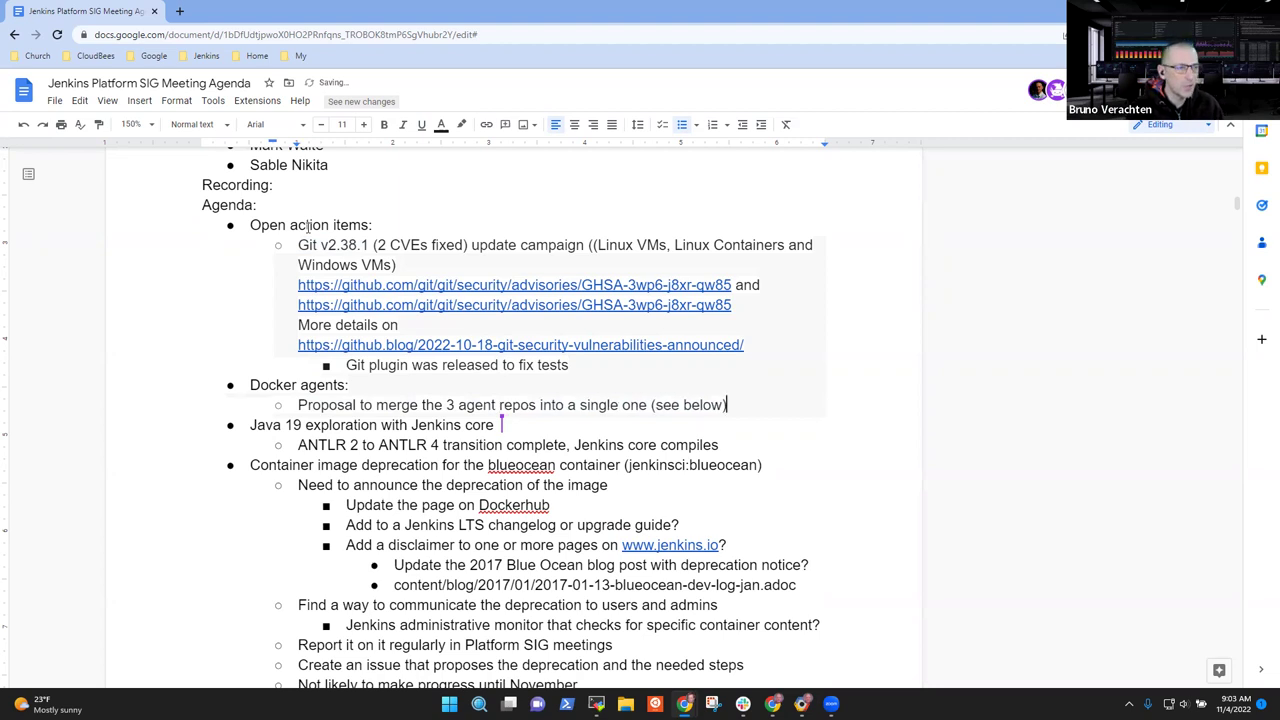
key(End)
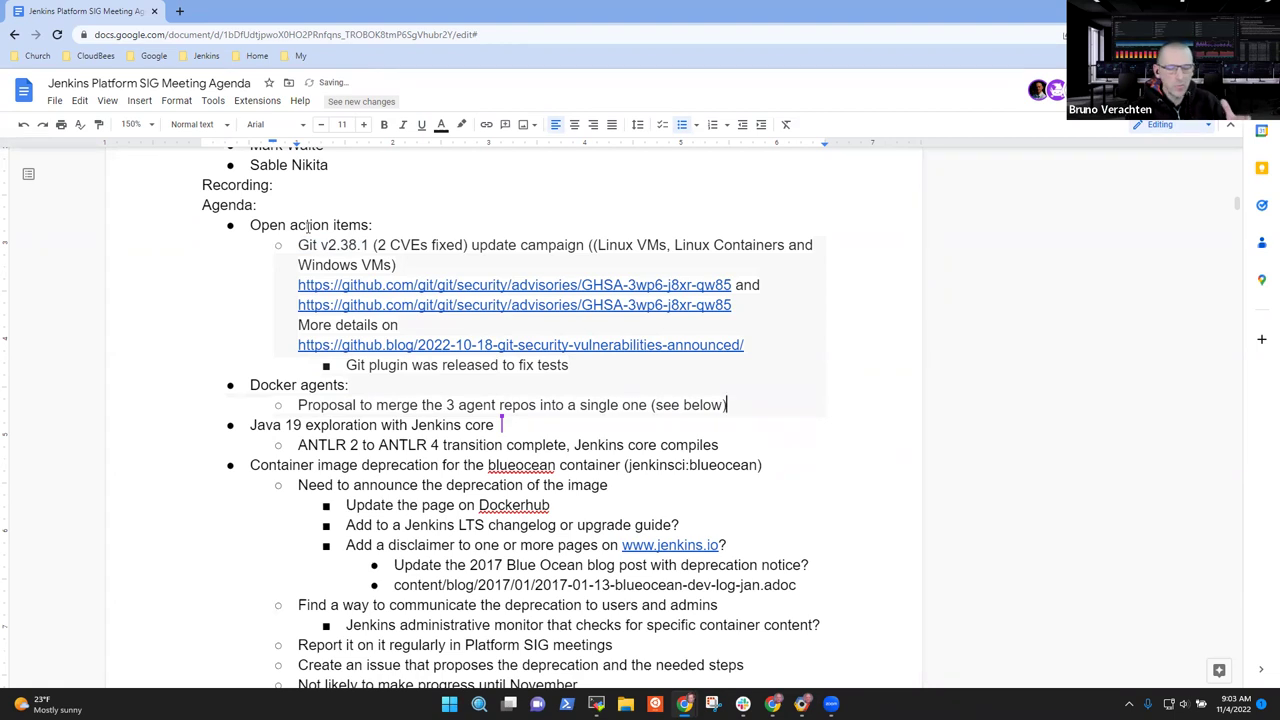
Add bullets 'Moving the Jenkins default WORKDIR into docker ssh agent repo' and 'More to be done to unify those repositories'
key(Return)
text(M)
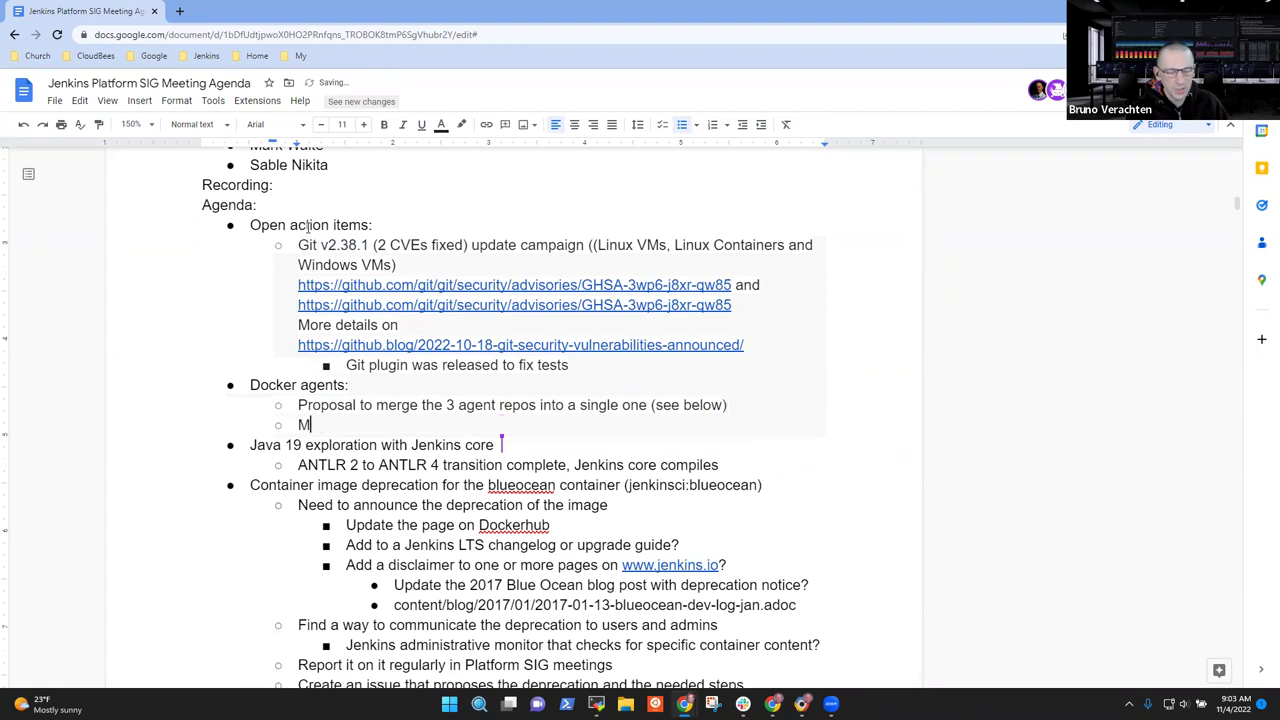
text(oving the Jenkin)
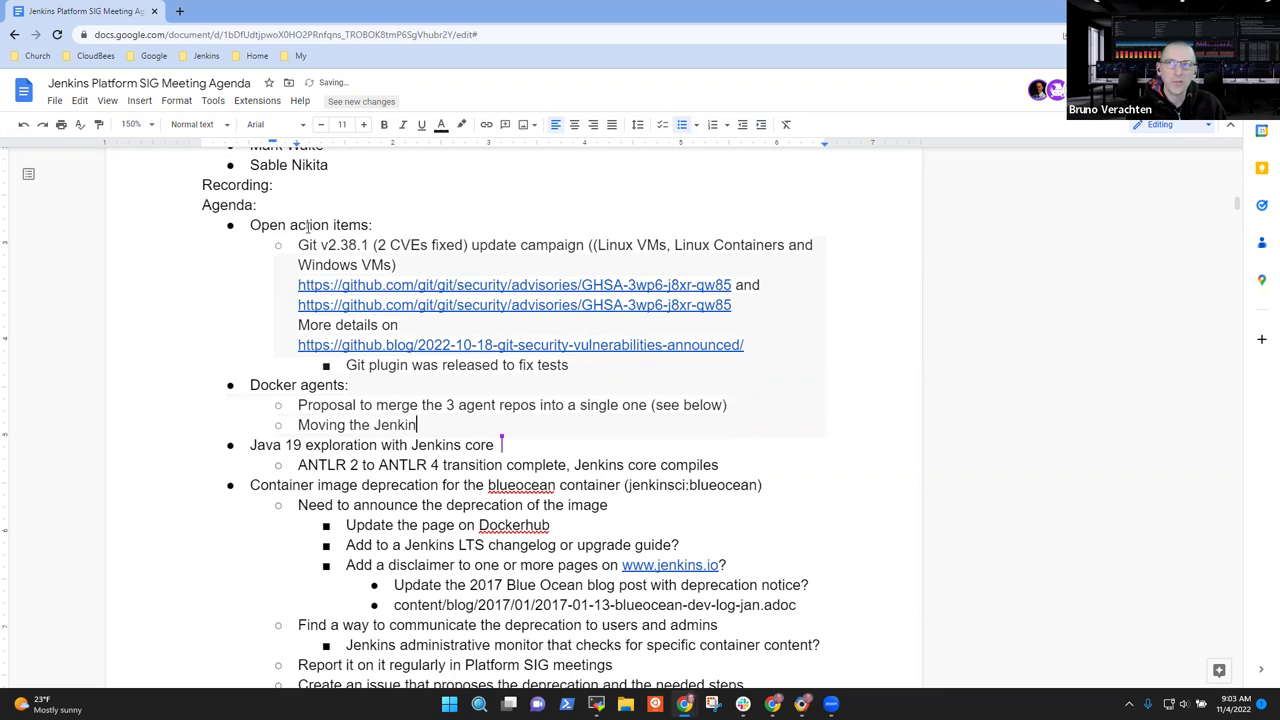
text(s default)
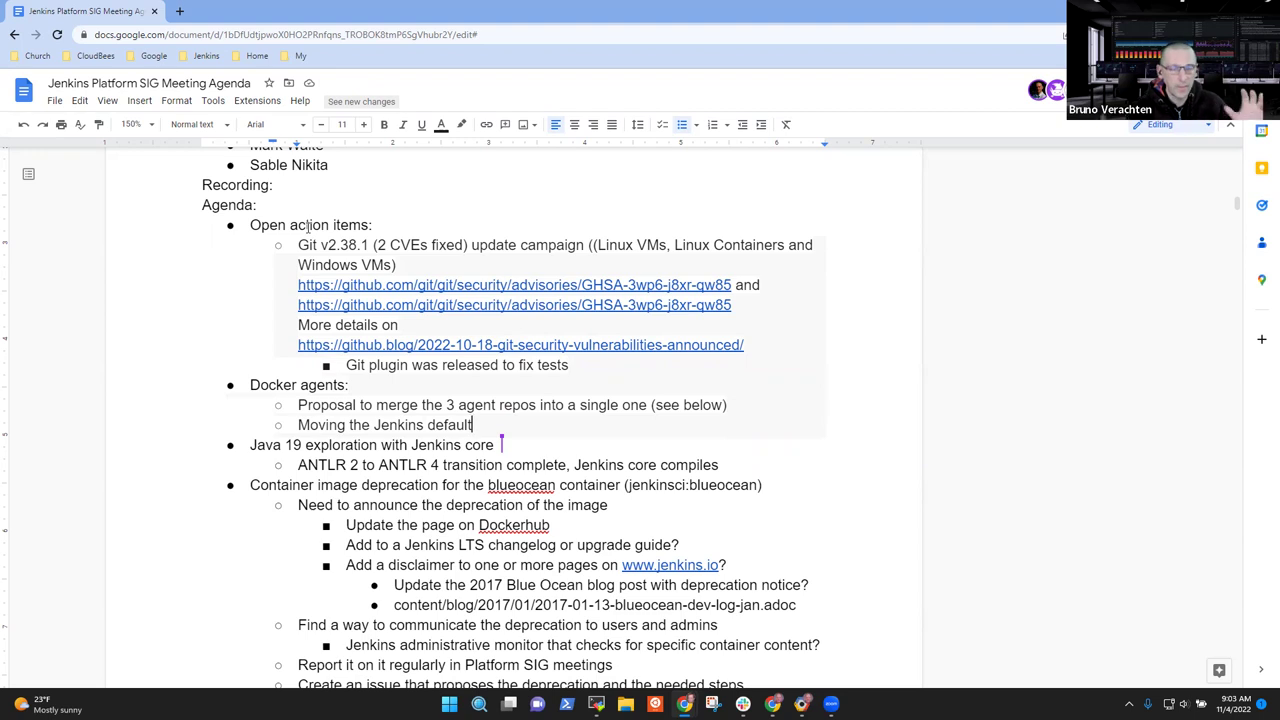
text(intot)
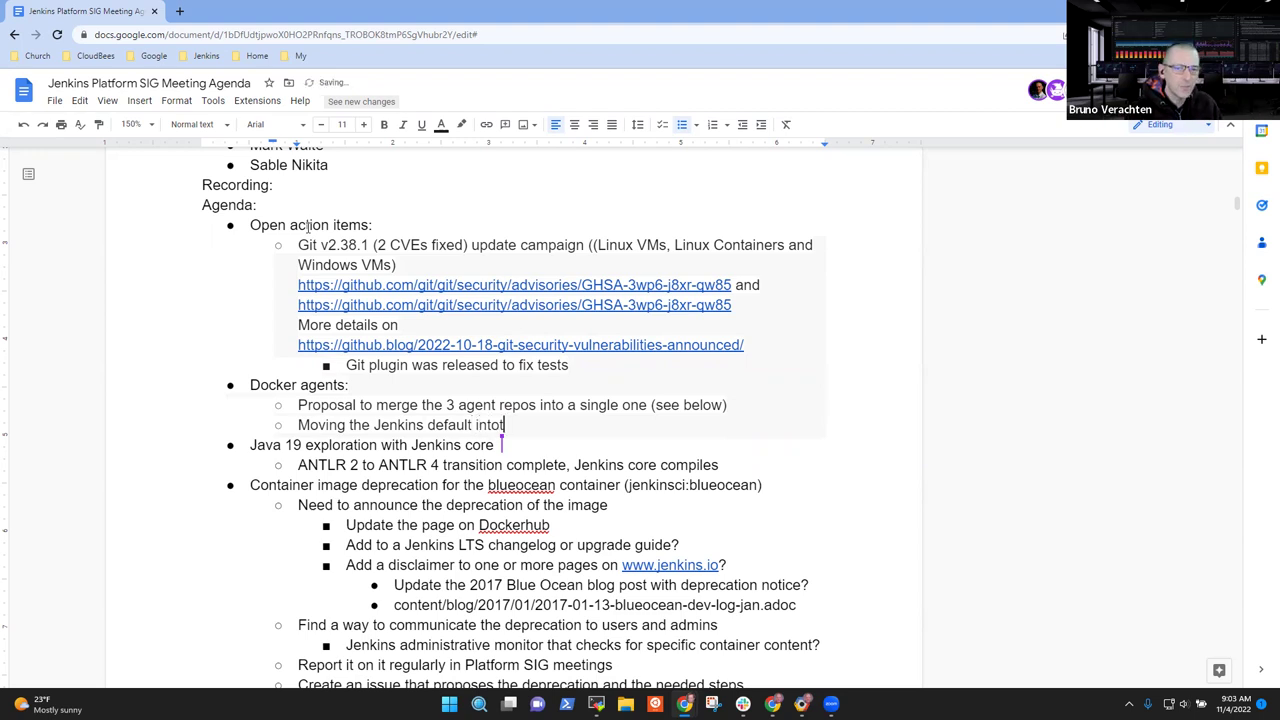
key(BackSpace)
text(docker ssh)
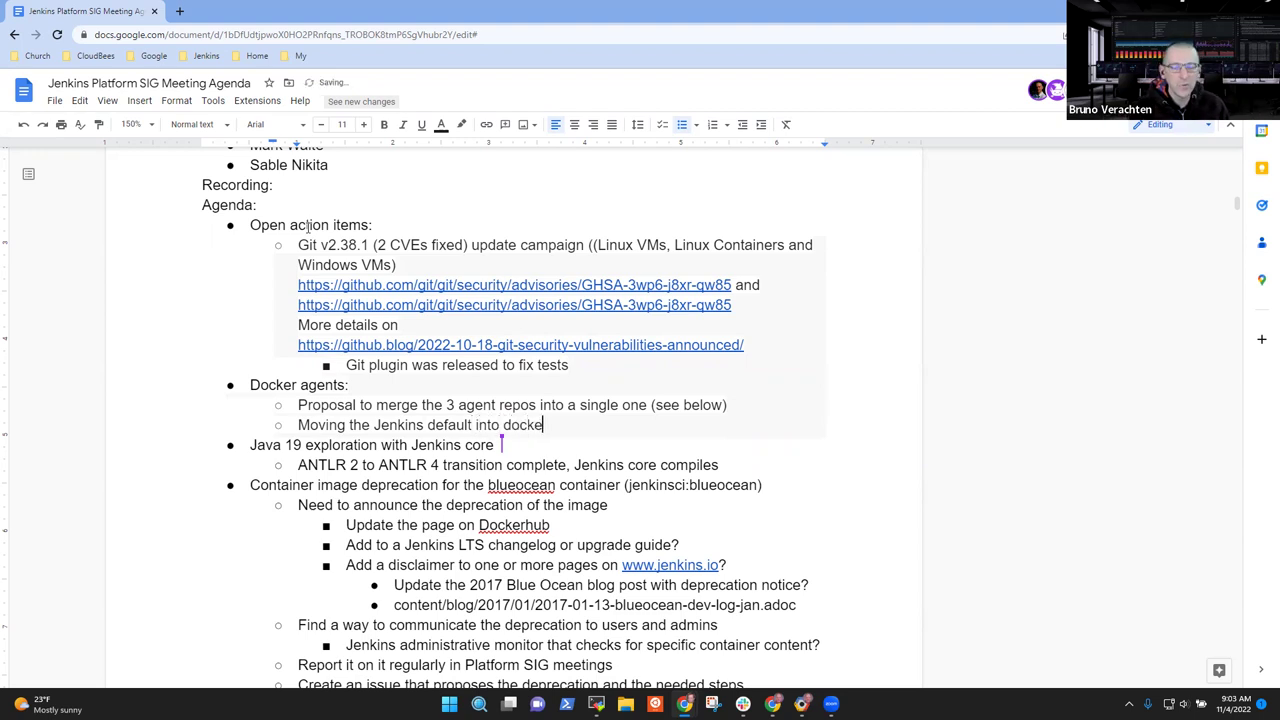
key(ctrl+Left)
key(ctrl+Left)
key(ctrl+Left)
key(ctrl+Left)
key(ctrl+Right)
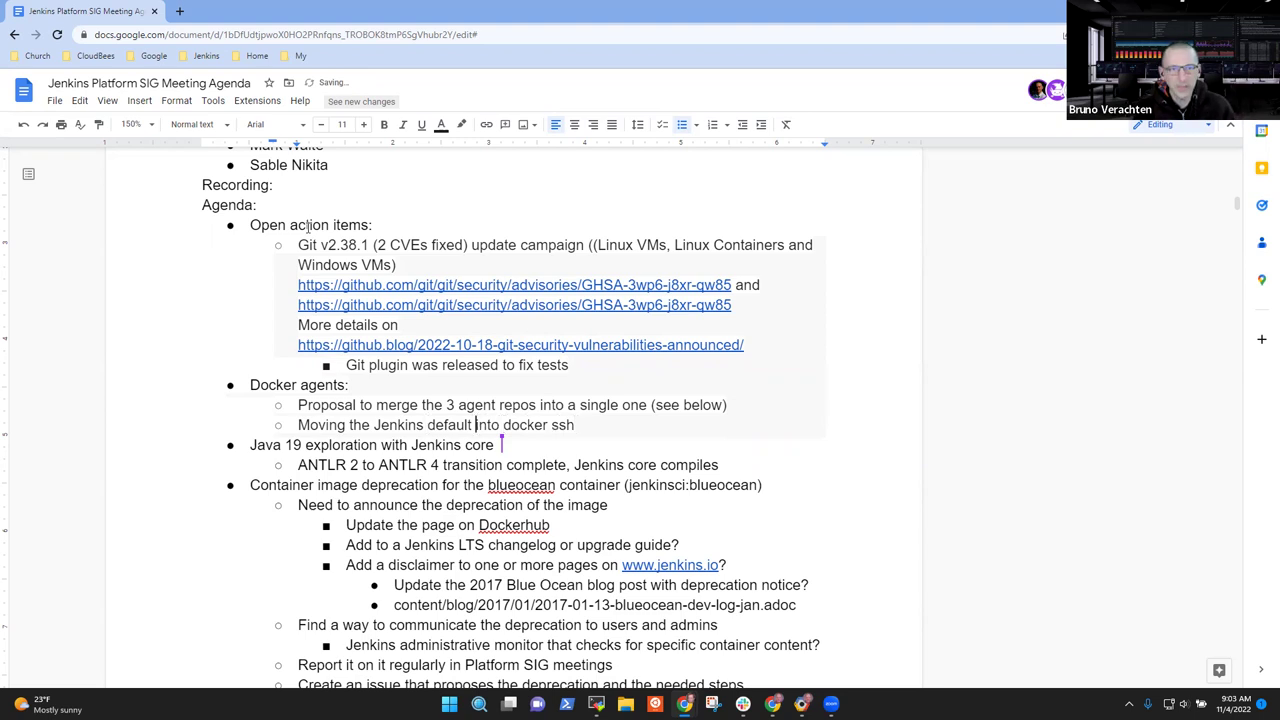
text(workspace)
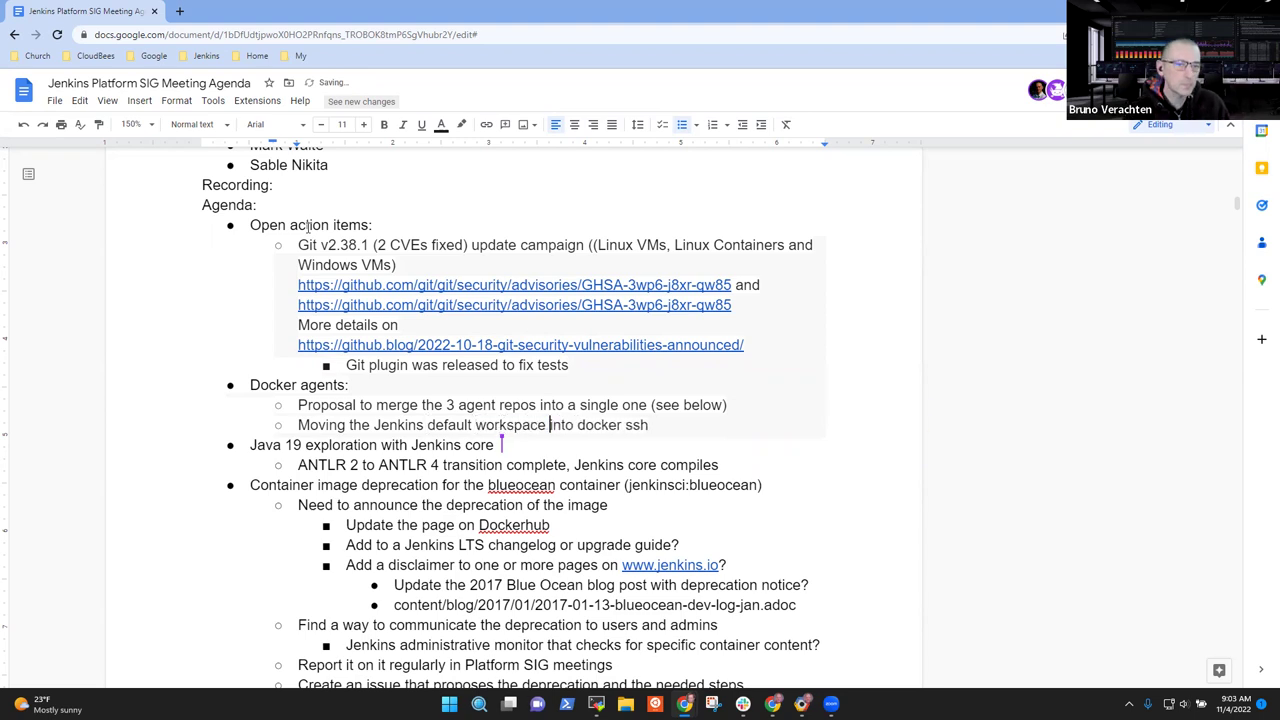
key(ctrl+shift+Left)
text(WORKSDIR)
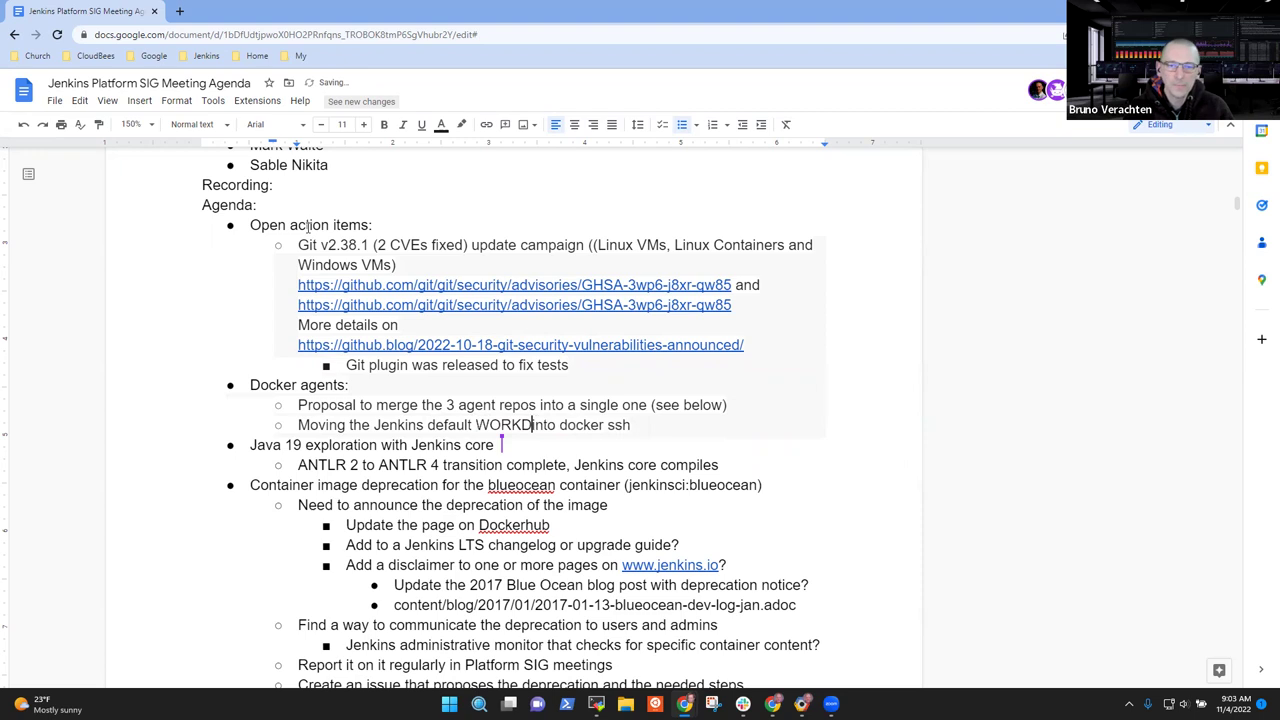
key(End)
text(agnet)
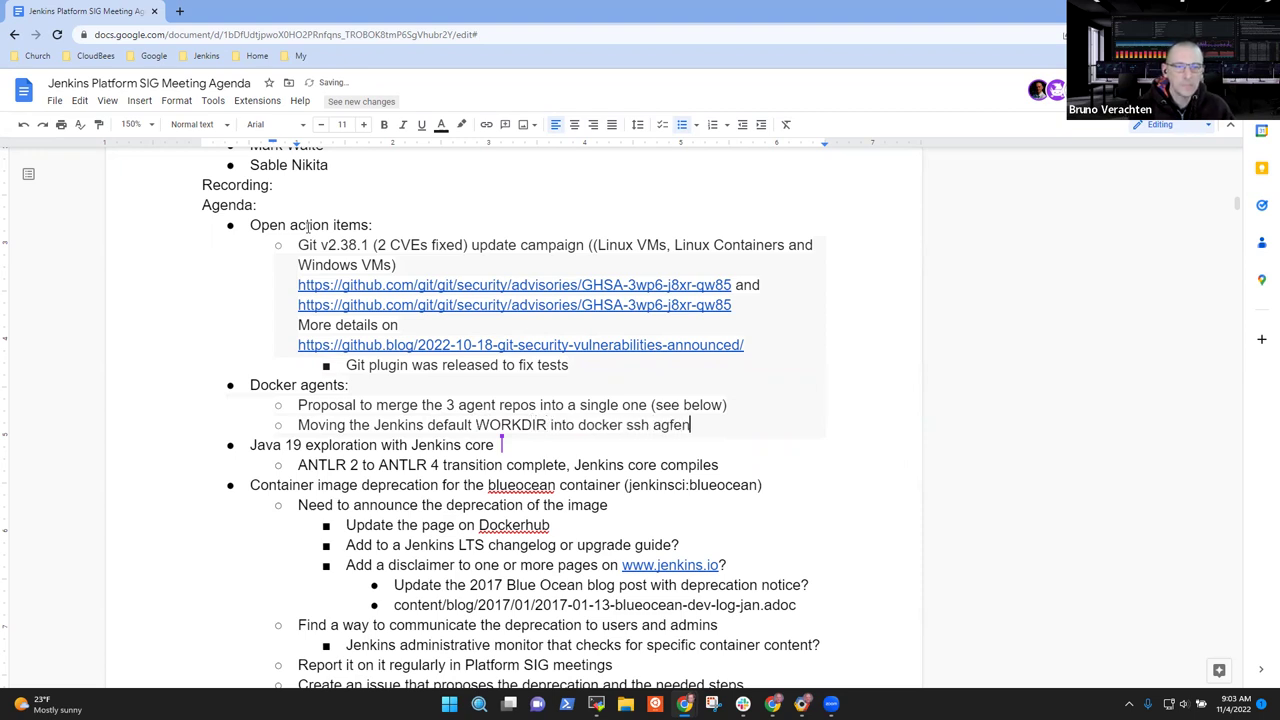
key(BackSpace)
key(BackSpace)
key(BackSpace)
text(ent repo)
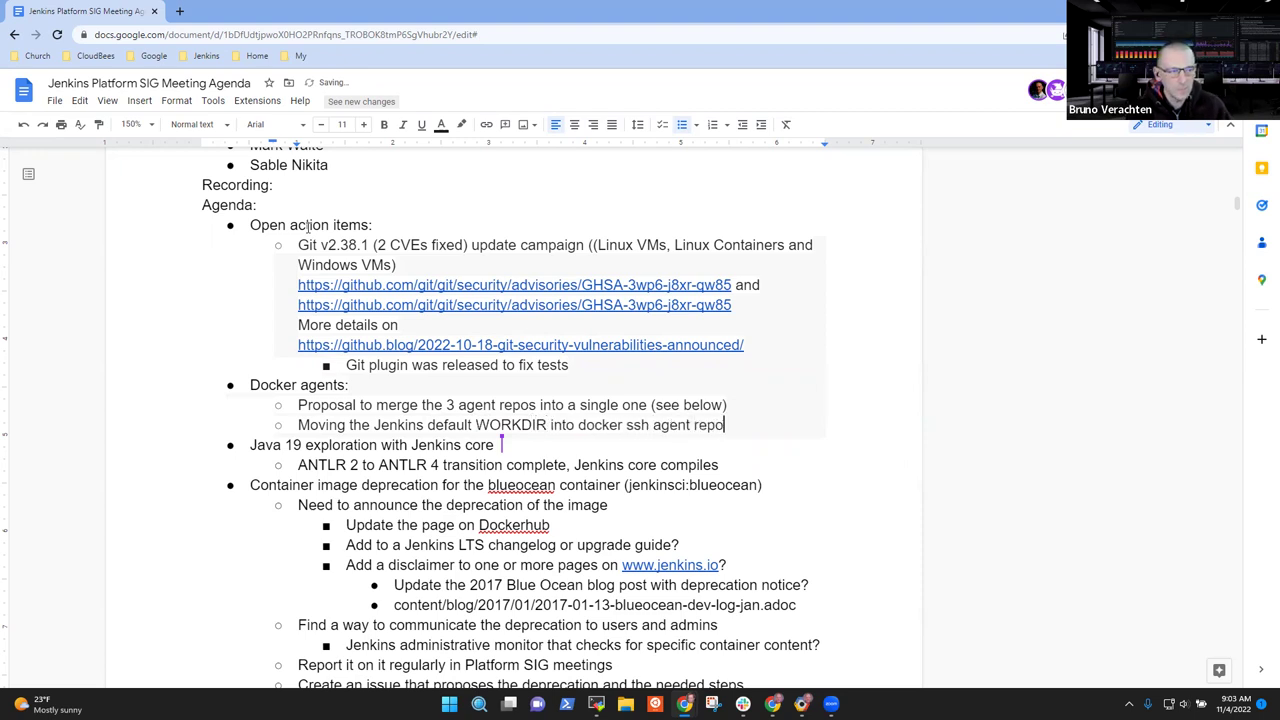
key(Return)
text(More t)
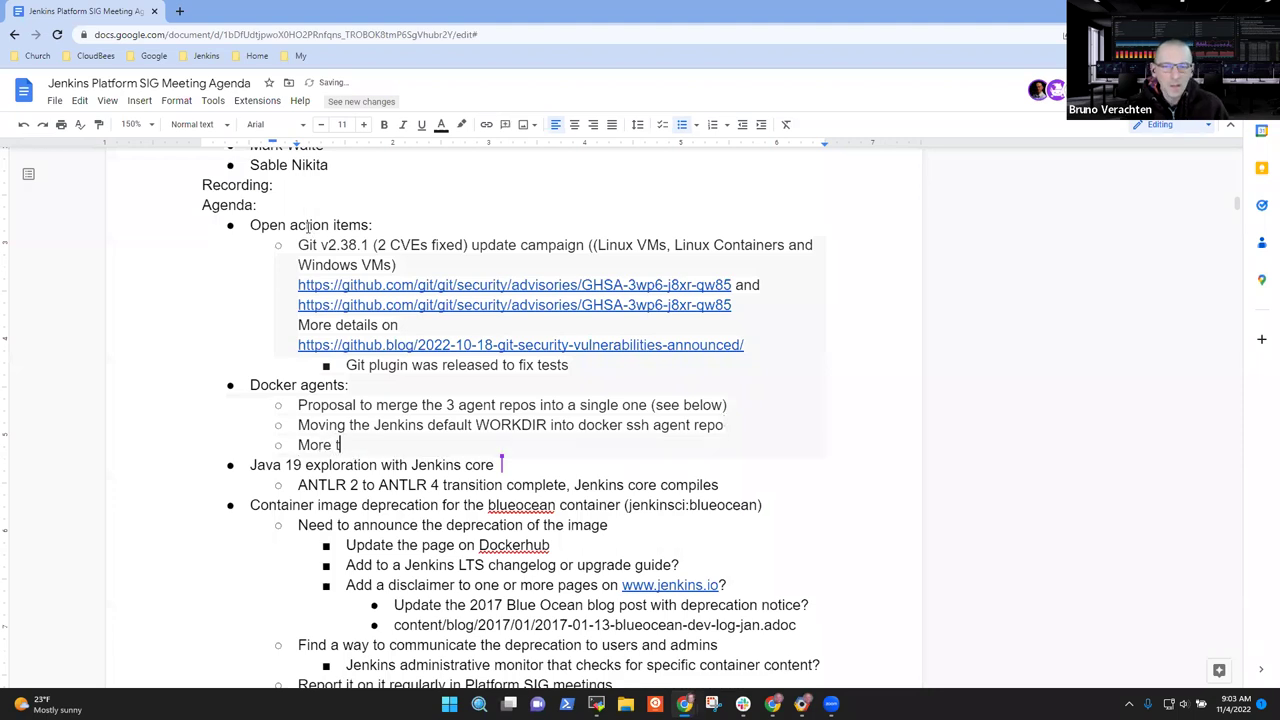
text(o be done to un)
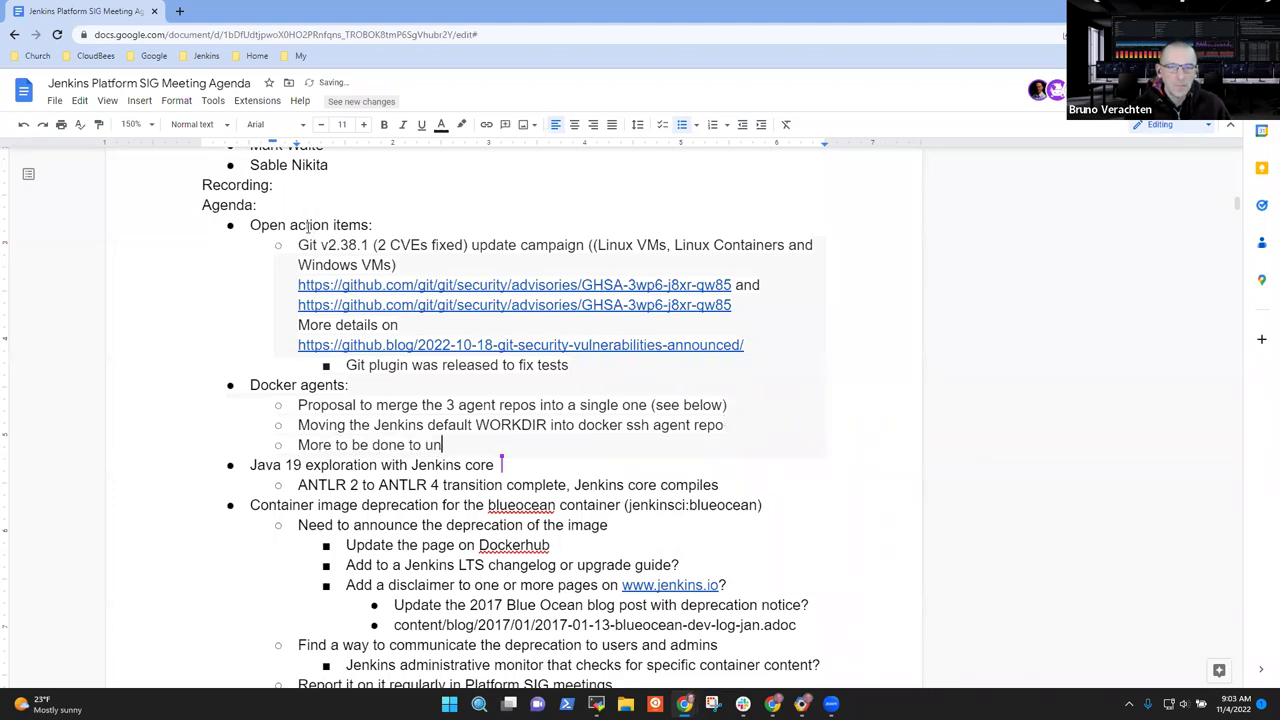
text(ify those re)
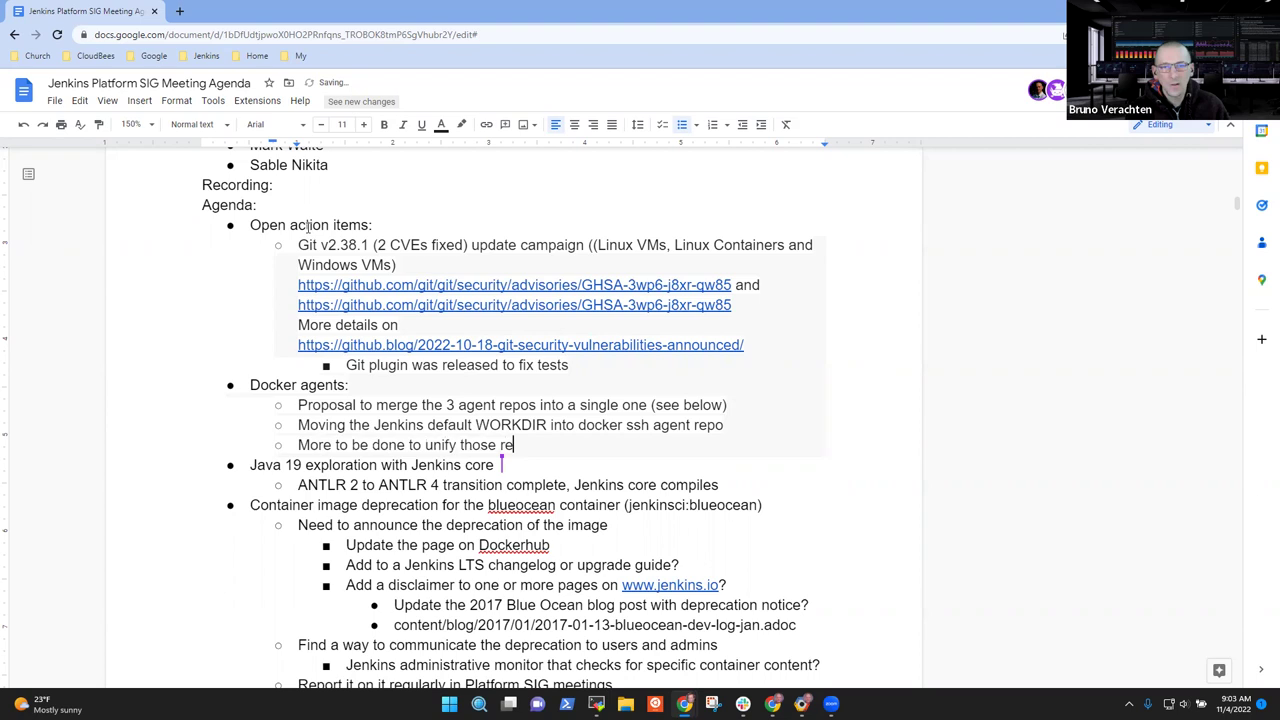
text(posit)
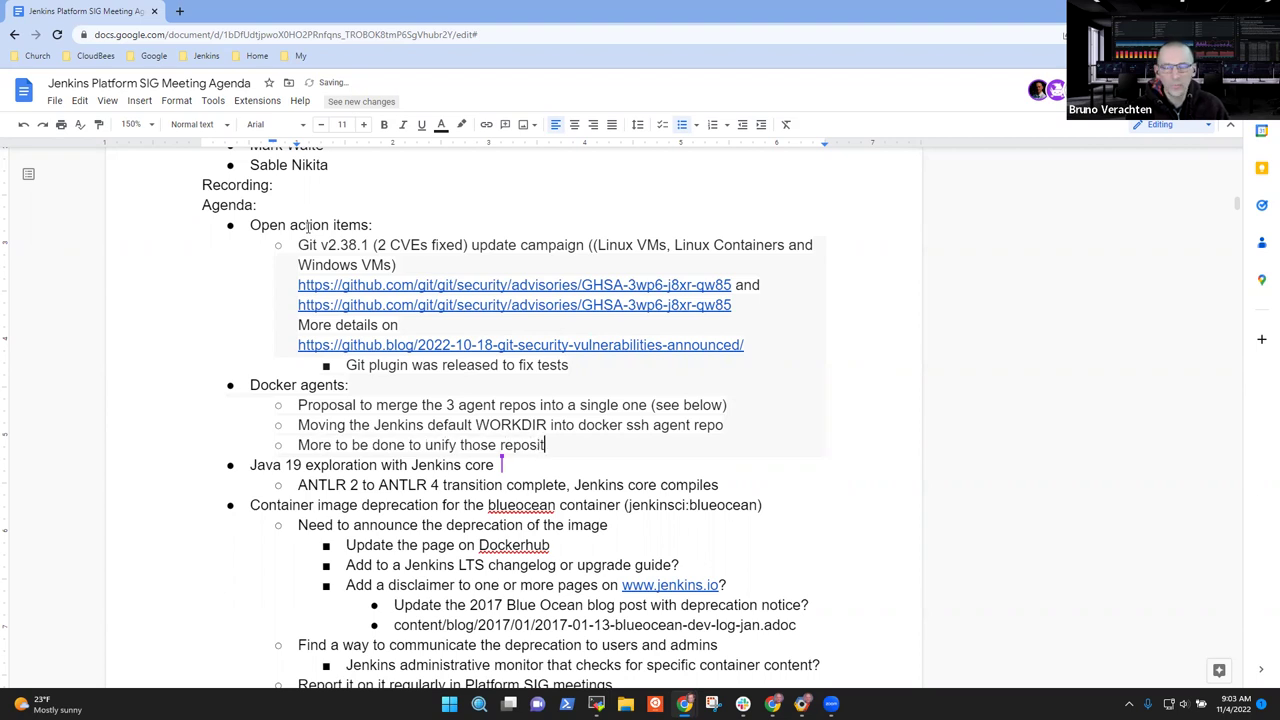
text(ories)
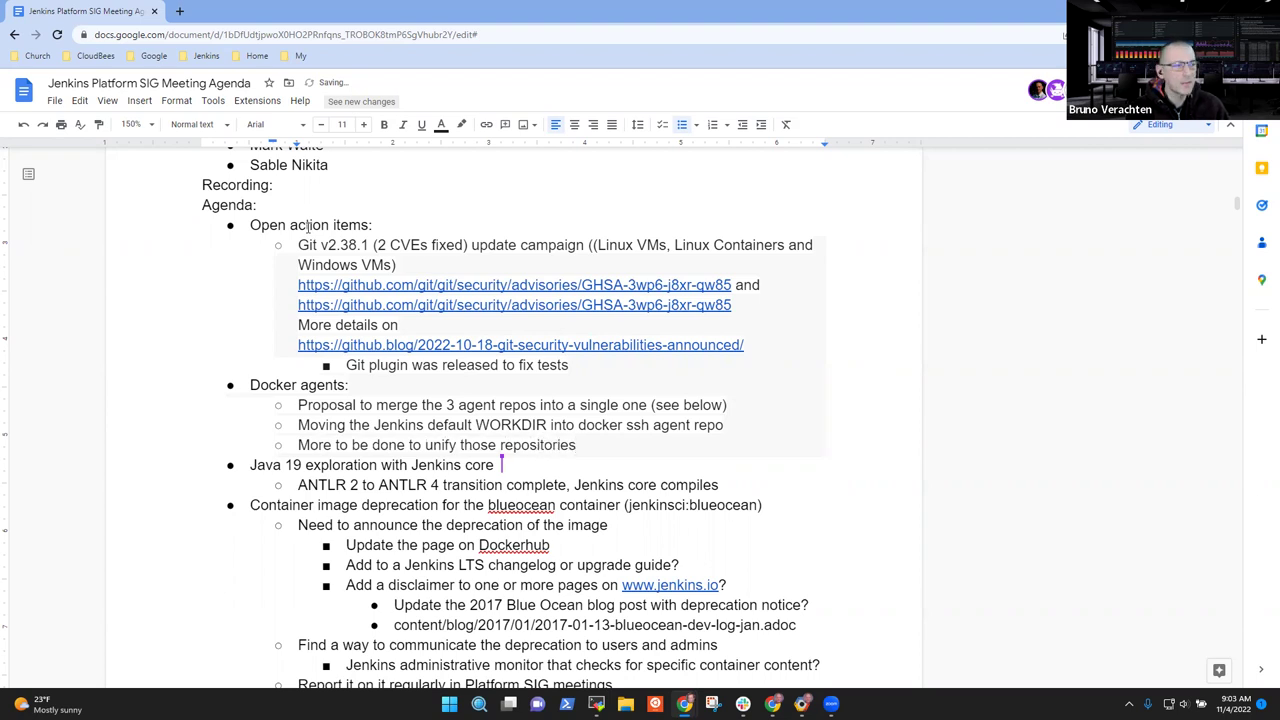
Add the bullet 'Some issues this week as well' after the repositories note, dismissing the voice typing panel
scroll(304, 226, down, 1)
scroll(306, 210, down, 3)
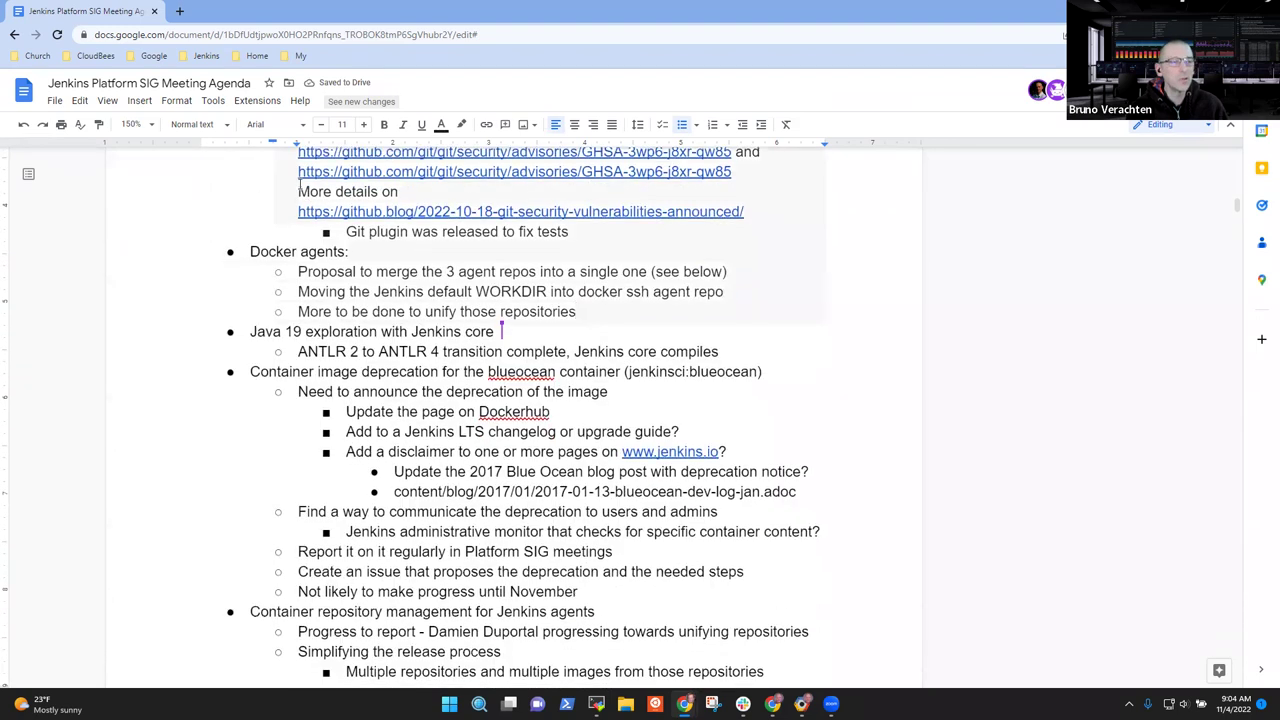
scroll(338, 216, down, 1)
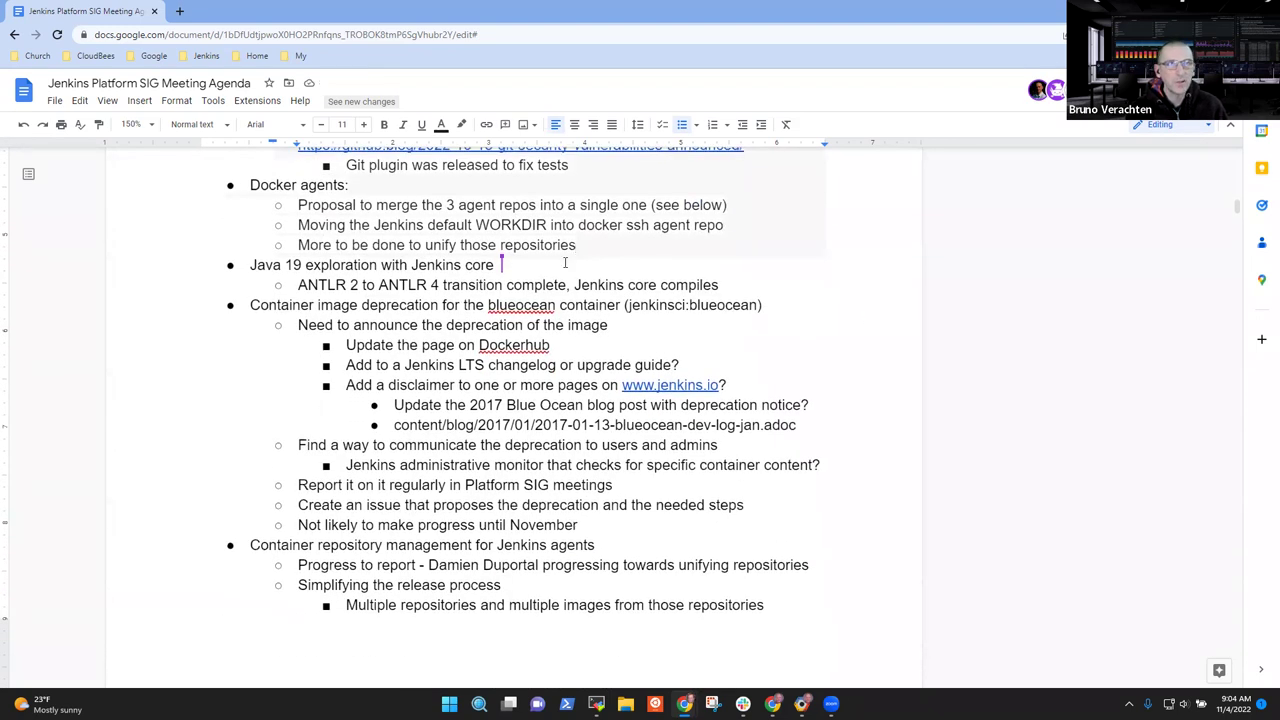
key(Return)
text(Scan su)
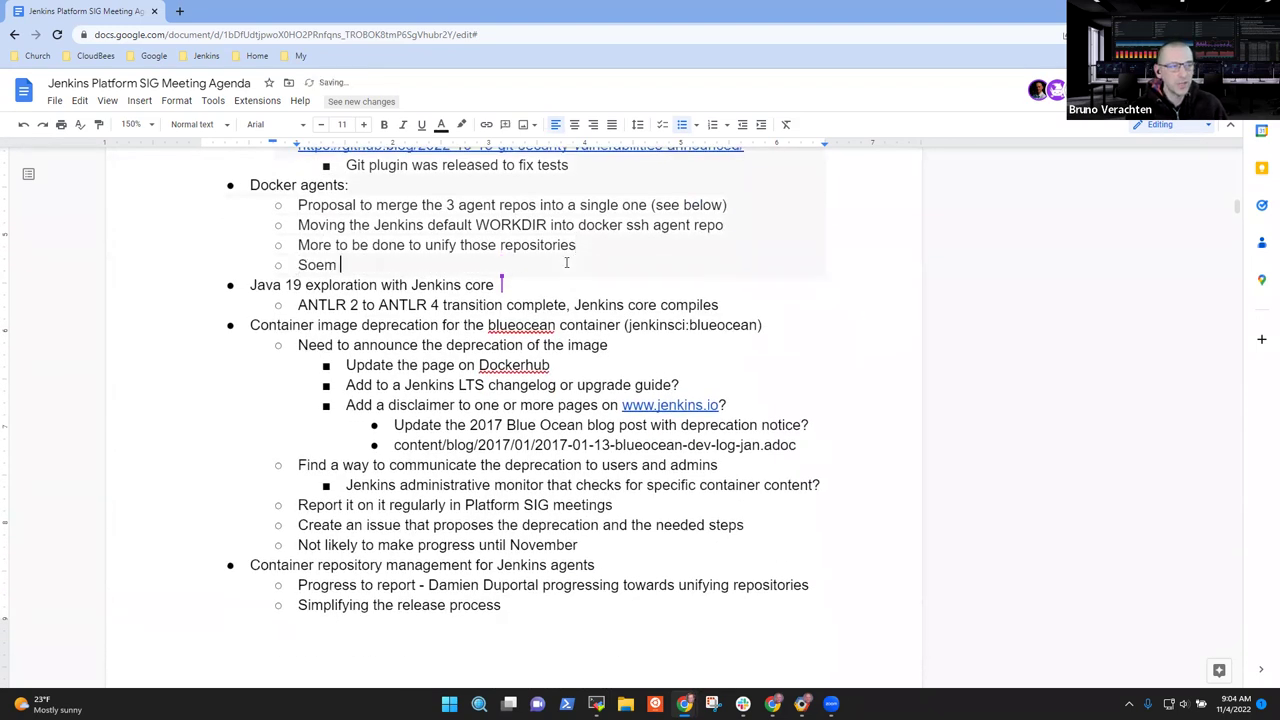
key(BackSpace)
key(BackSpace)
key(BackSpace)
key(BackSpace)
key(BackSpace)
key(BackSpace)
key(BackSpace)
key(ctrl+shift+s)
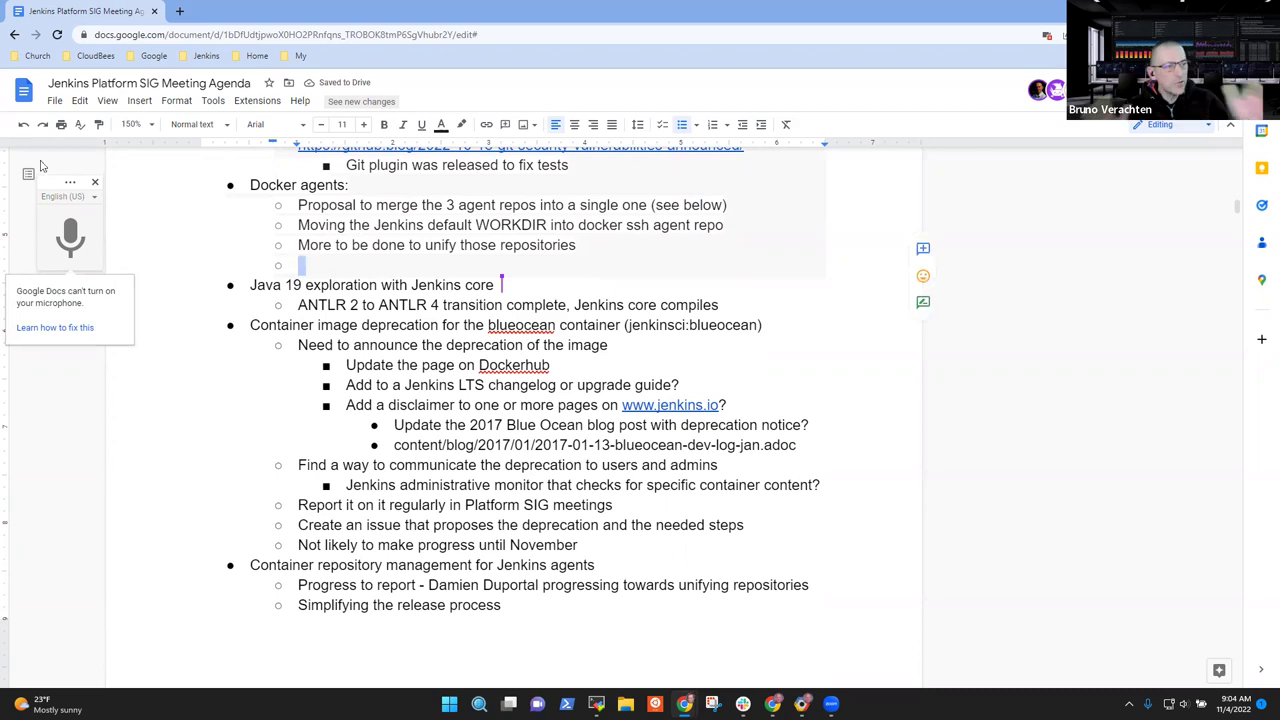
key(ctrl+shift+s)
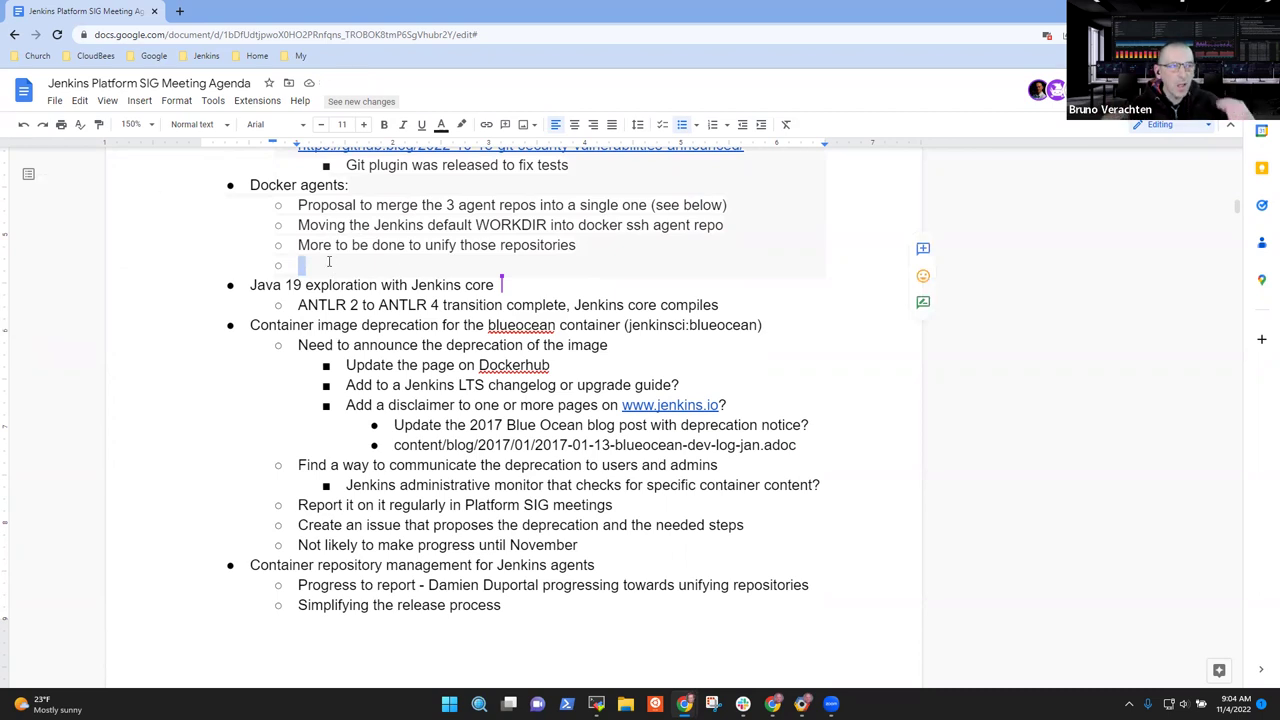
text(Some )
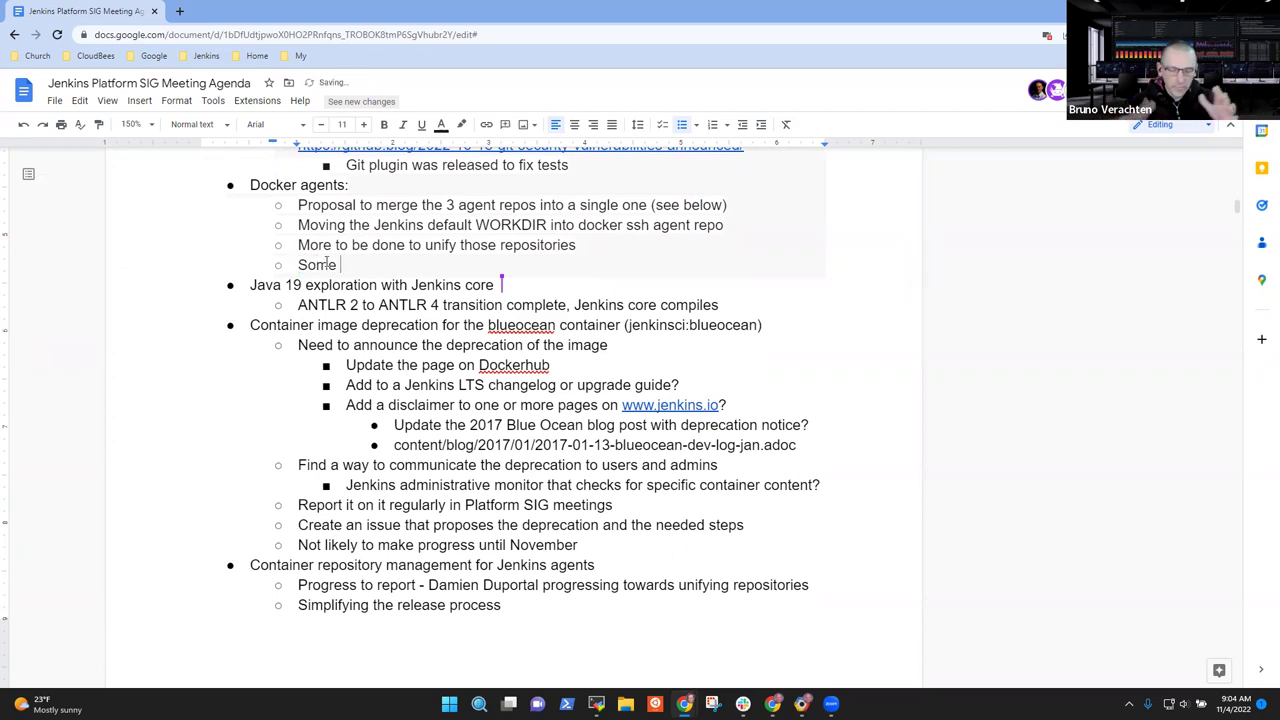
text(is)
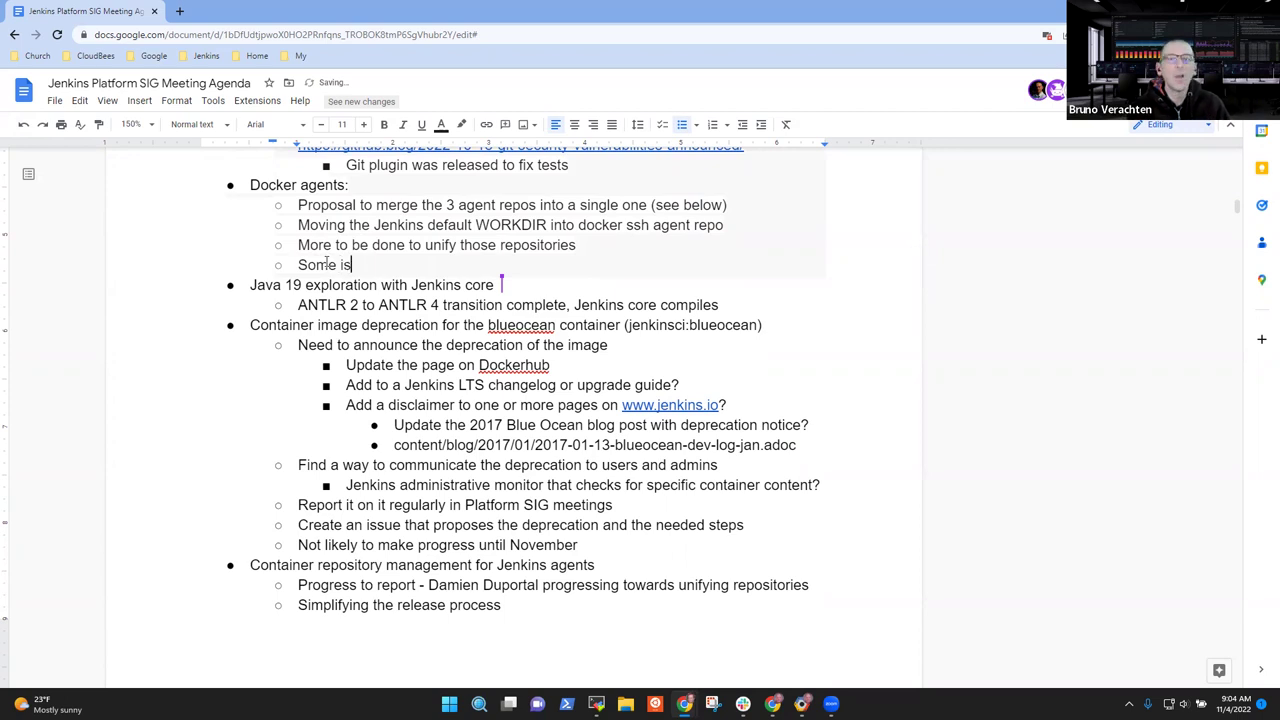
text(sues this w)
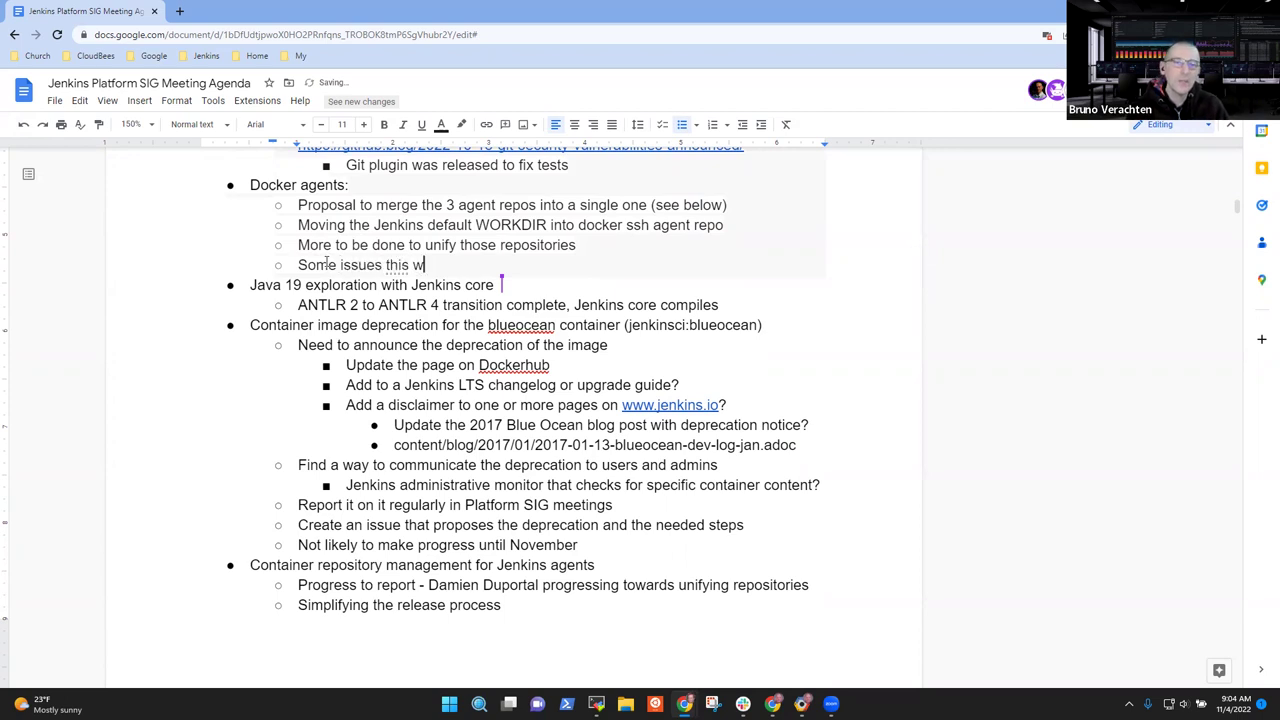
text(eek as wel)
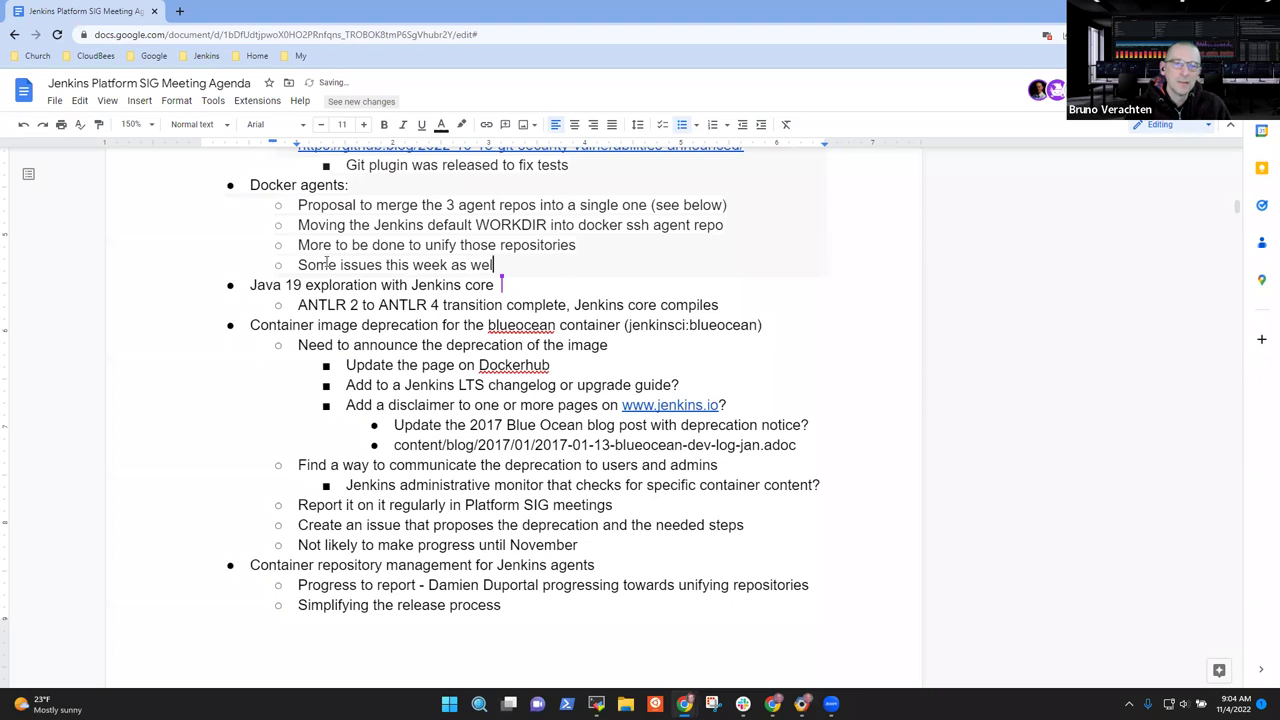
text(l)
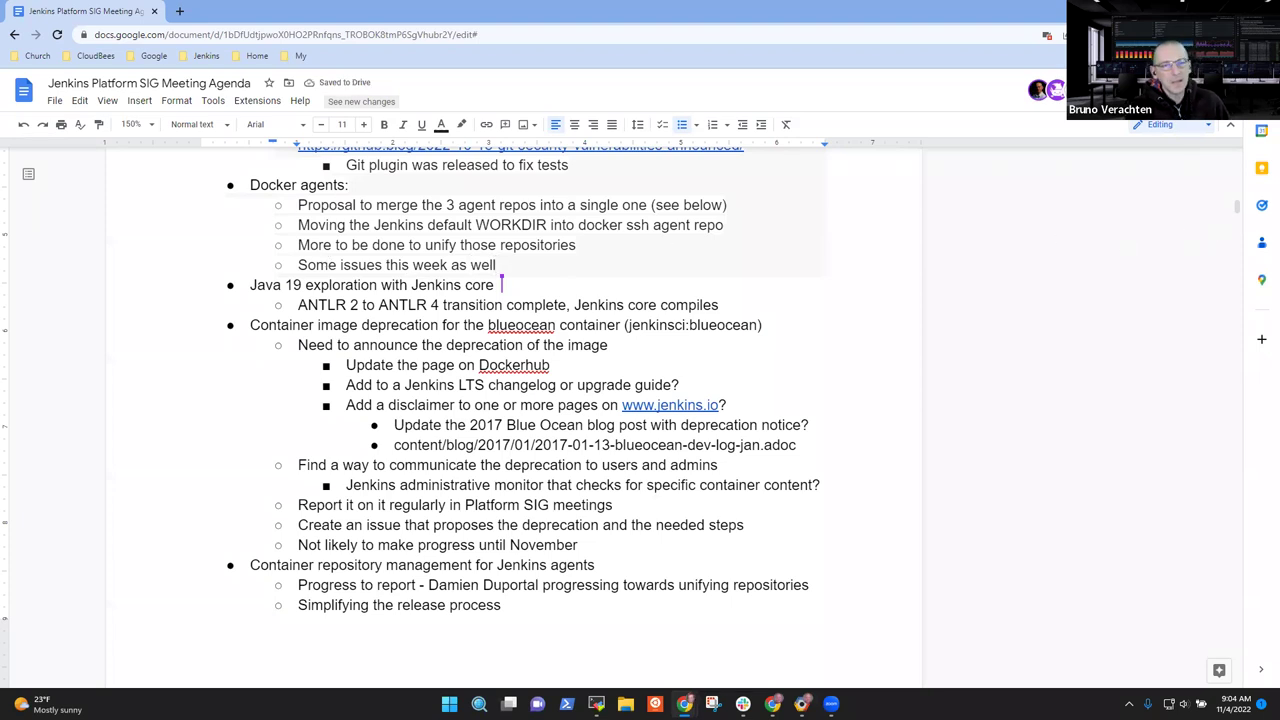
Under the ANTLR 2 to ANTLR 4 item, add an indented line thanking both contributors by name
click(362, 285)
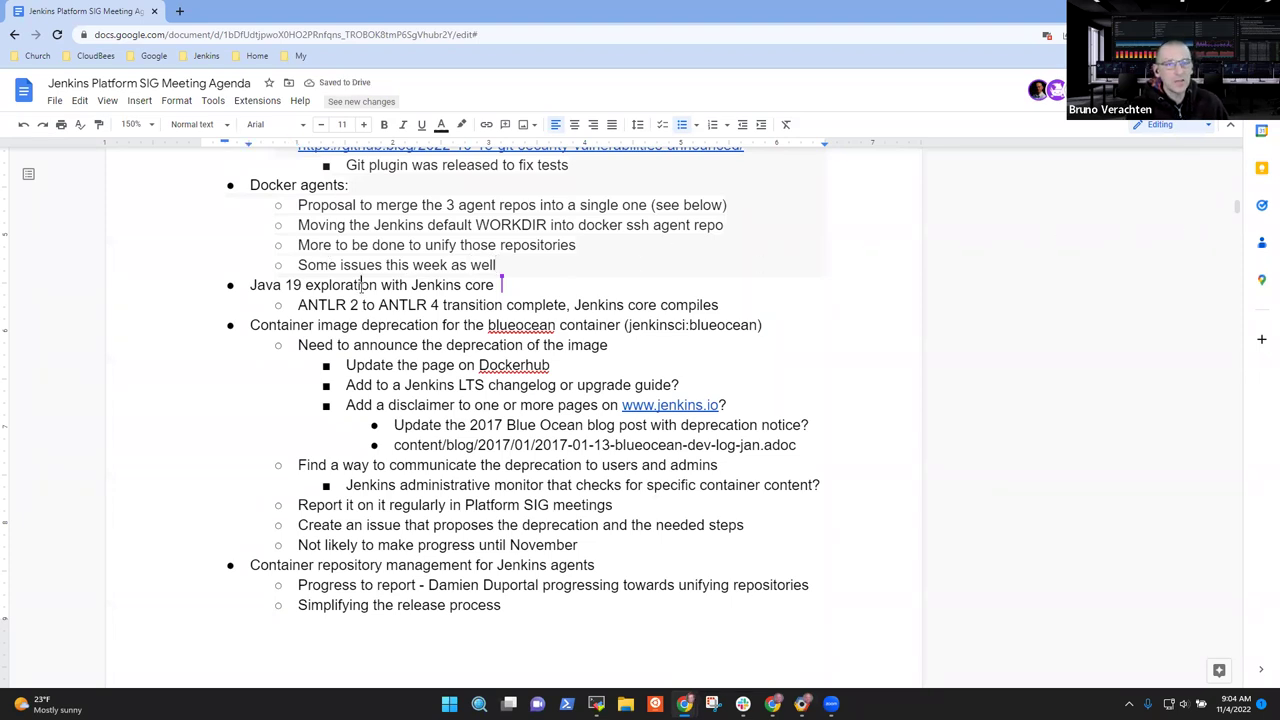
triple_click(362, 285)
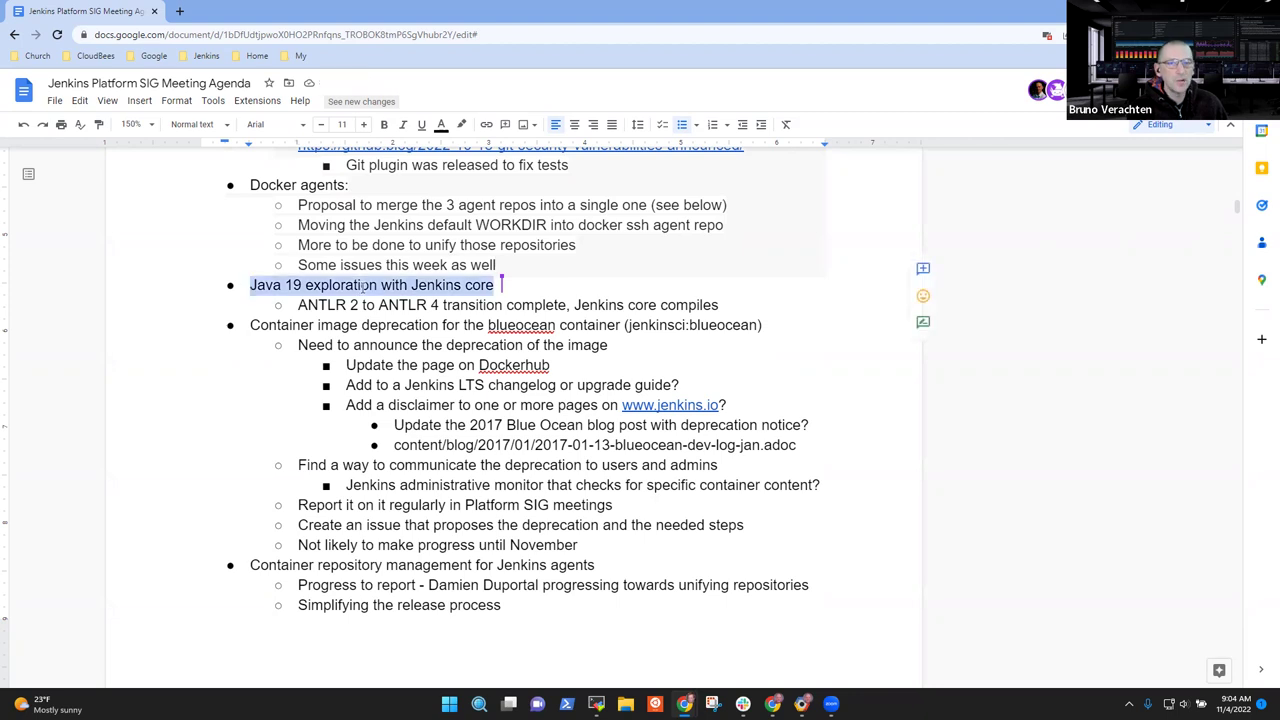
key(Down)
key(End)
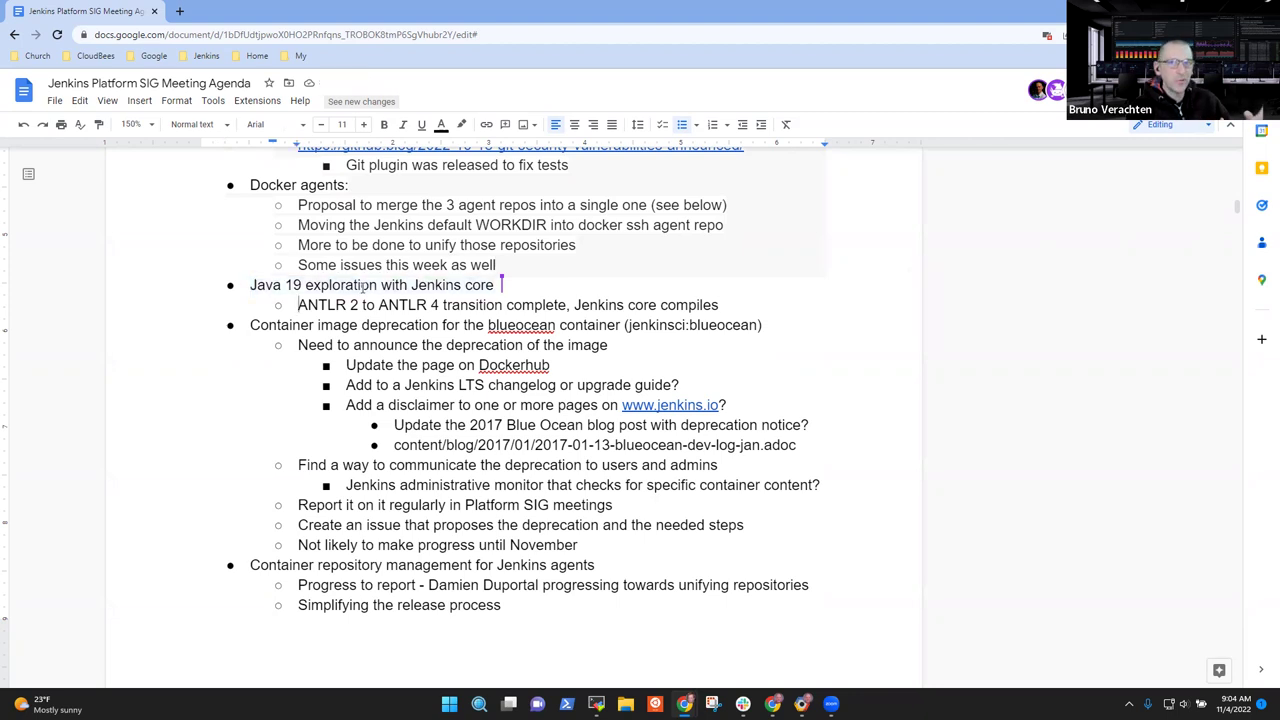
key(End)
key(Return)
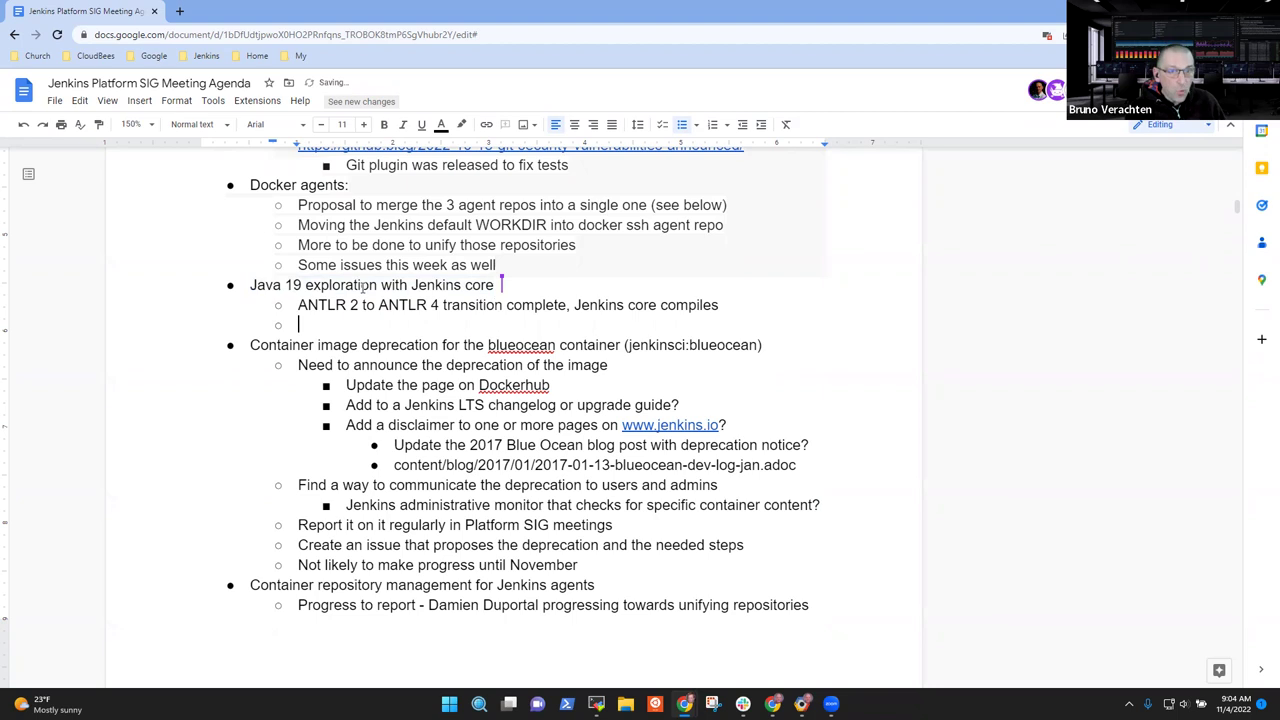
key(Tab)
text(A)
key(BackSpace)
text(Thanks)
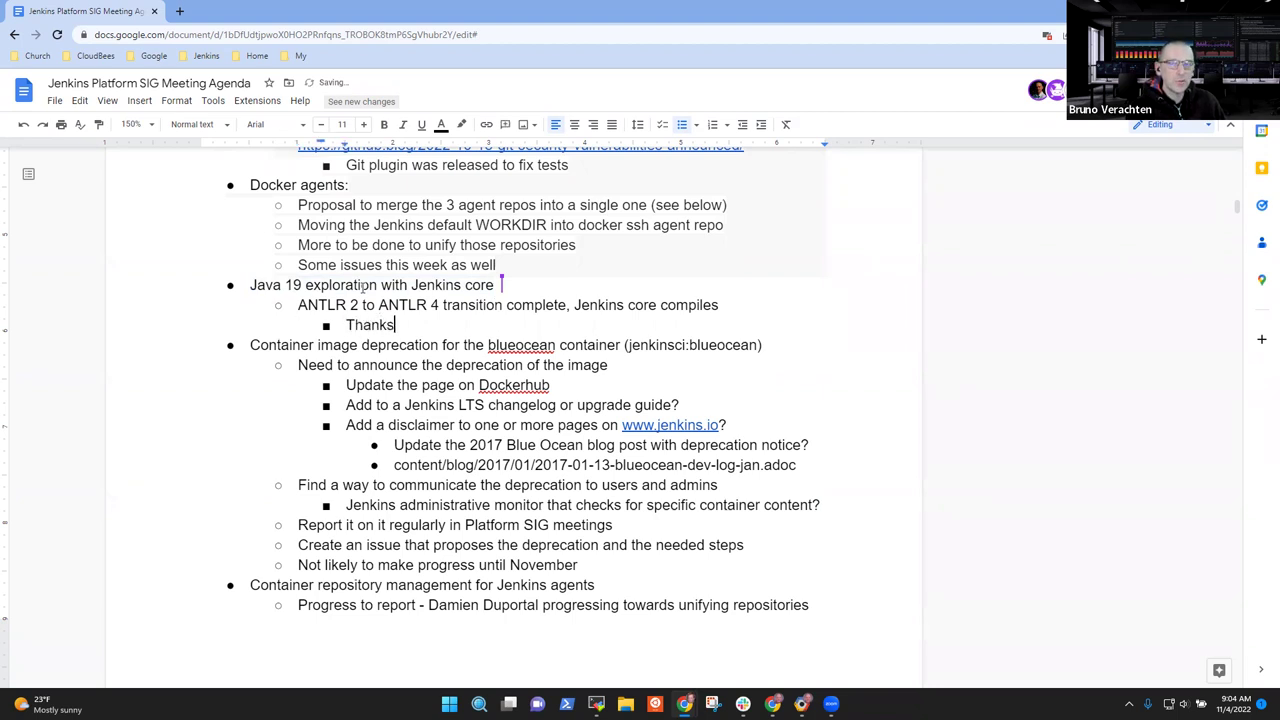
text( to Alex )
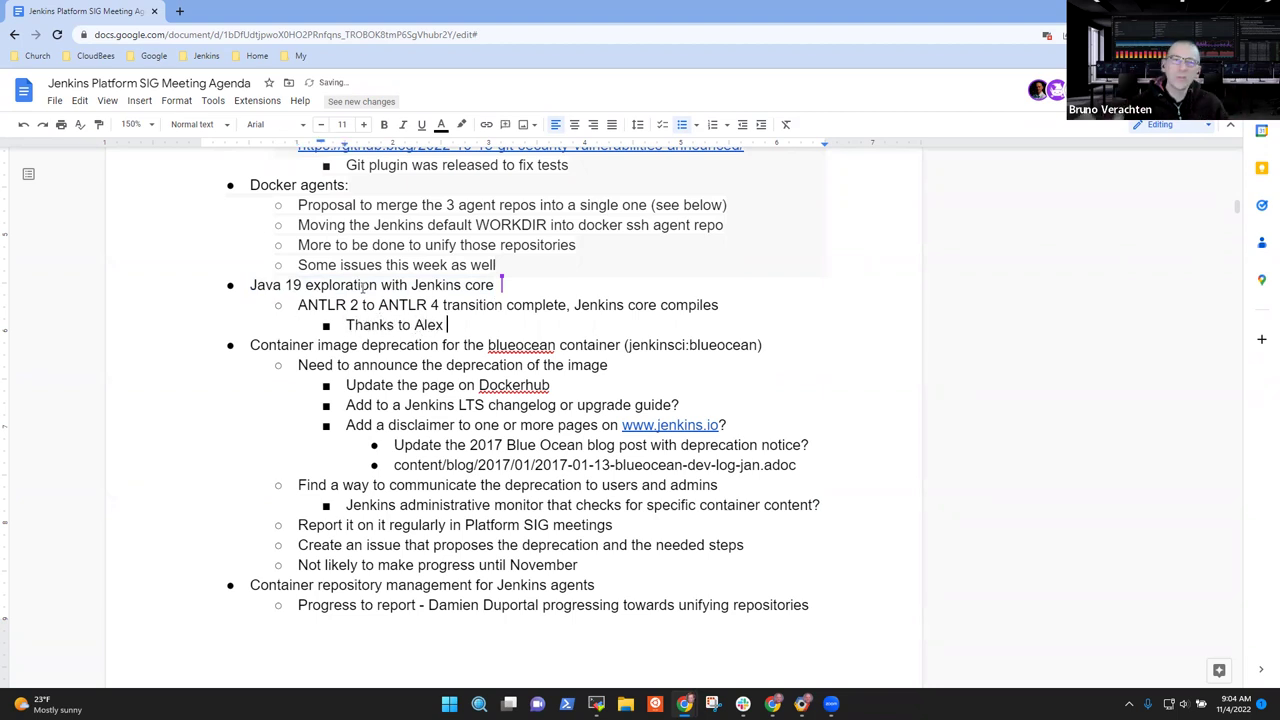
text(Earl and )
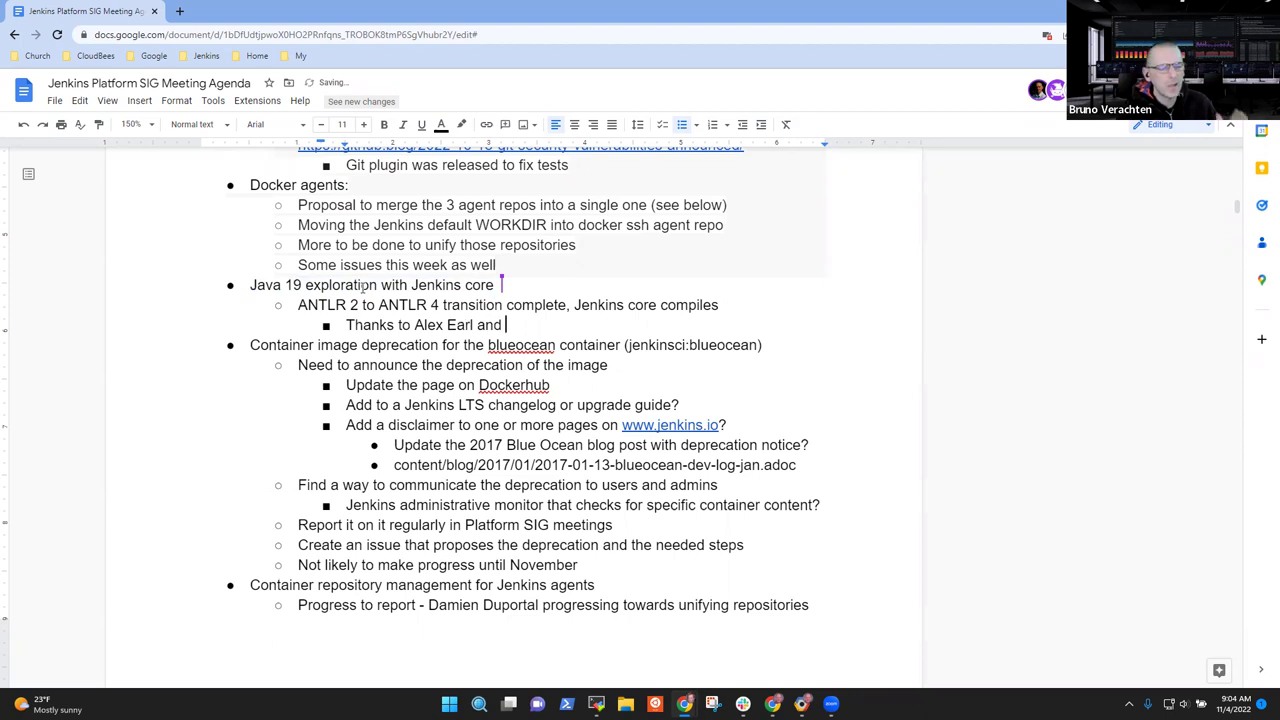
text(Basil Crow!)
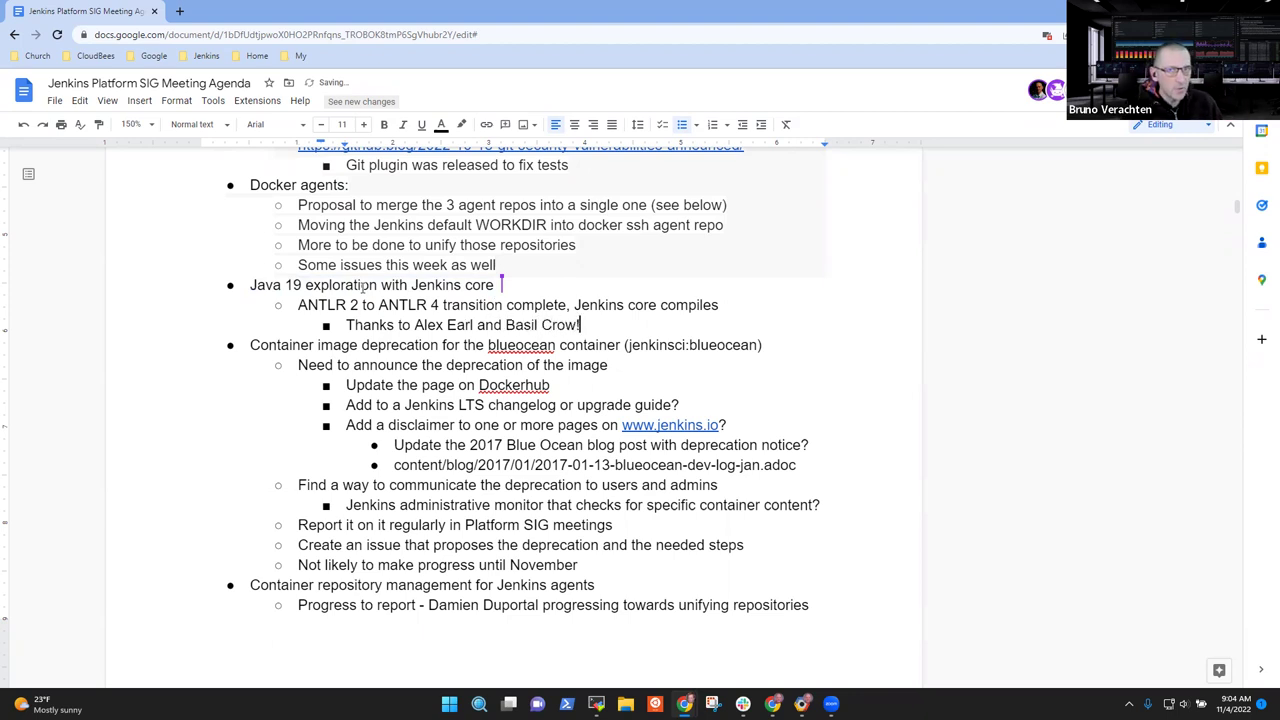
key(ctrl+shift+Left)
key(ctrl+shift+Left)
key(ctrl+shift+Left)
key(ctrl+shift+Left)
key(ctrl+shift+Left)
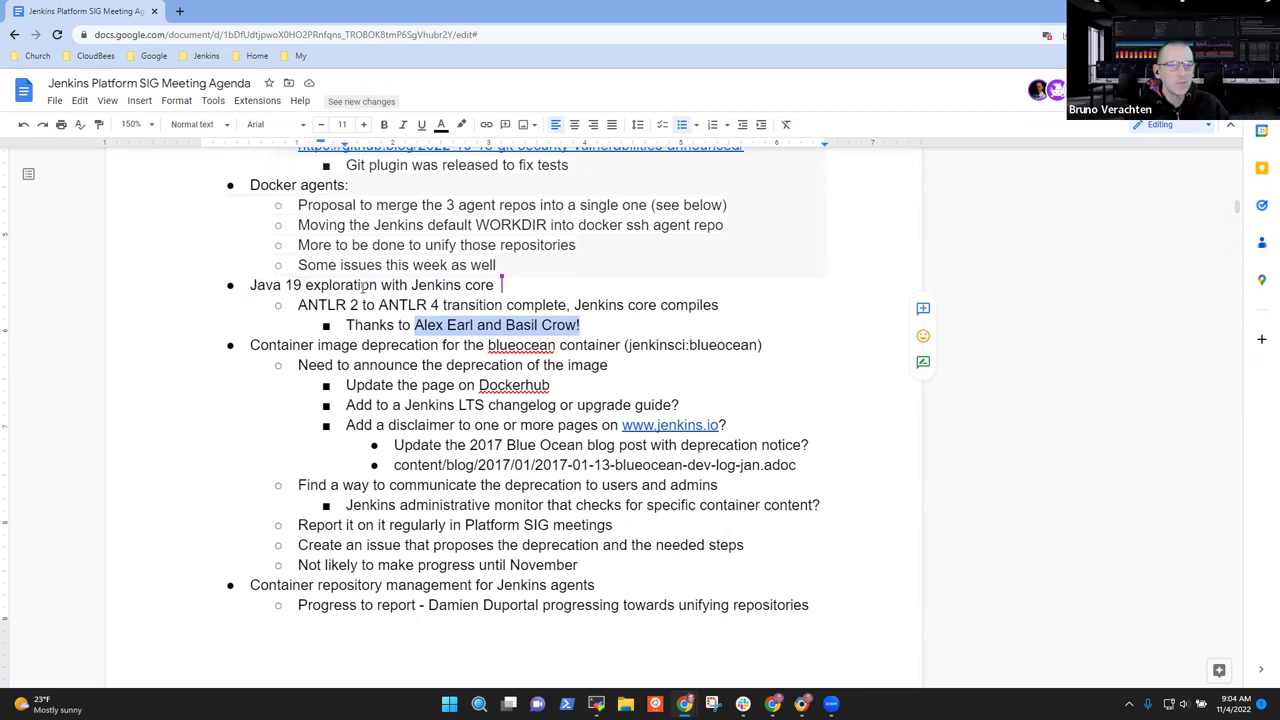
key(Right)
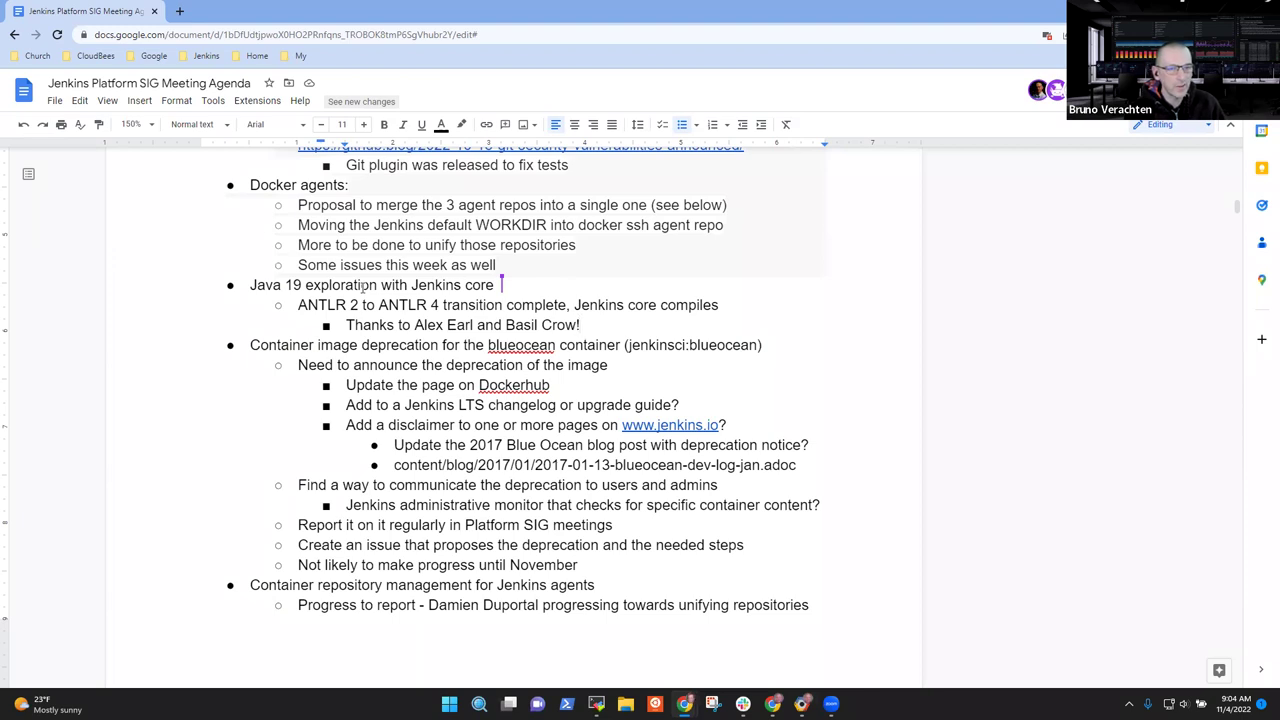
Add the line 'Included in Jenkins 2.376 (this week)' below the thank-you note
key(Return)
text(Includ)
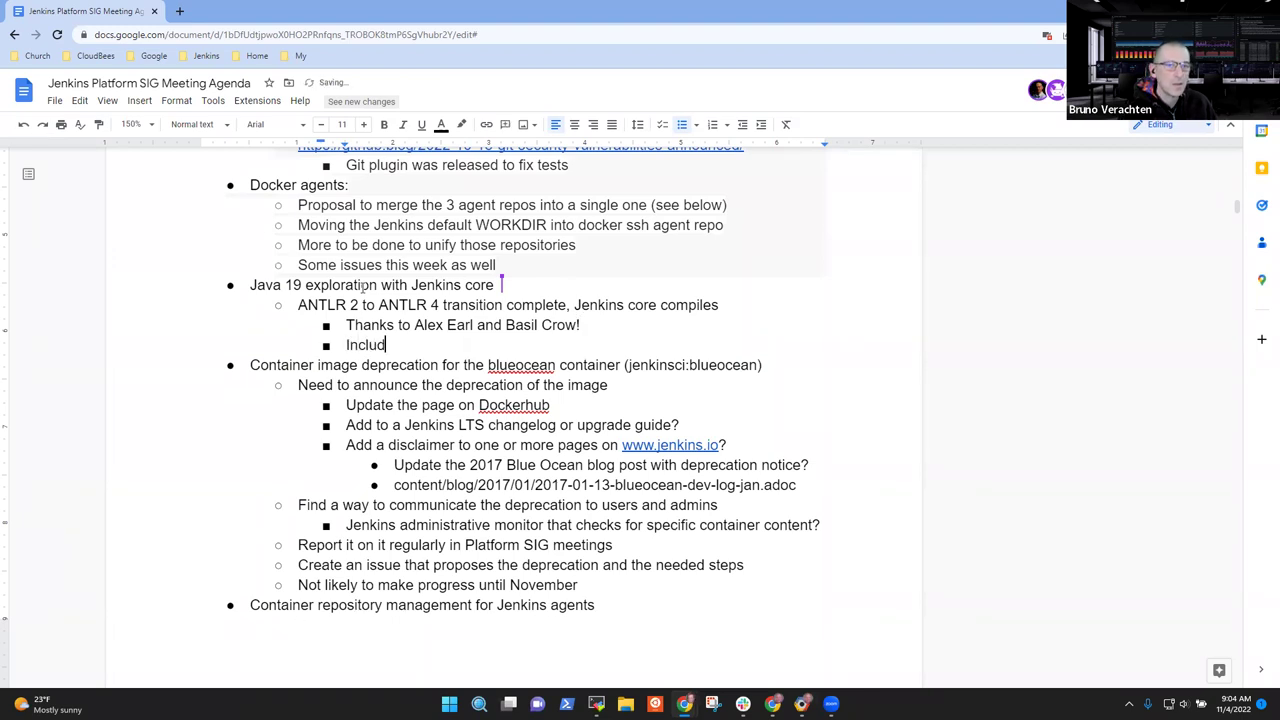
text(ed in Jenkins )
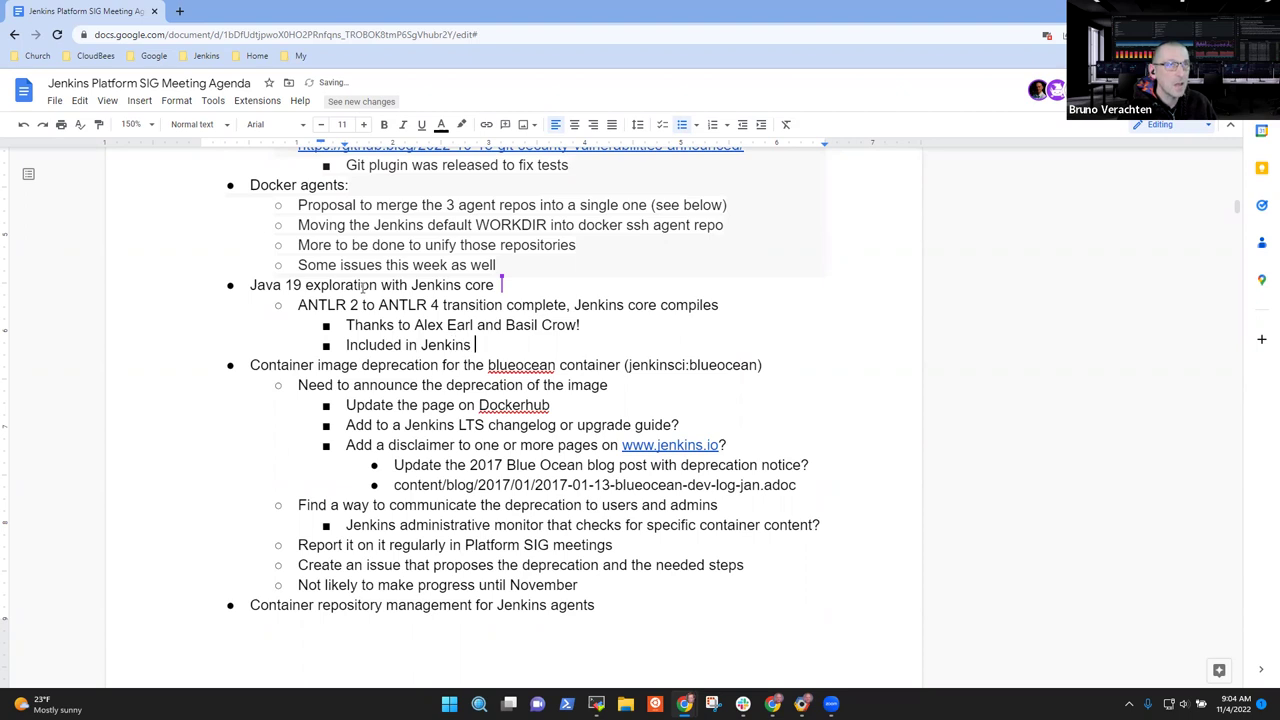
text(2.356)
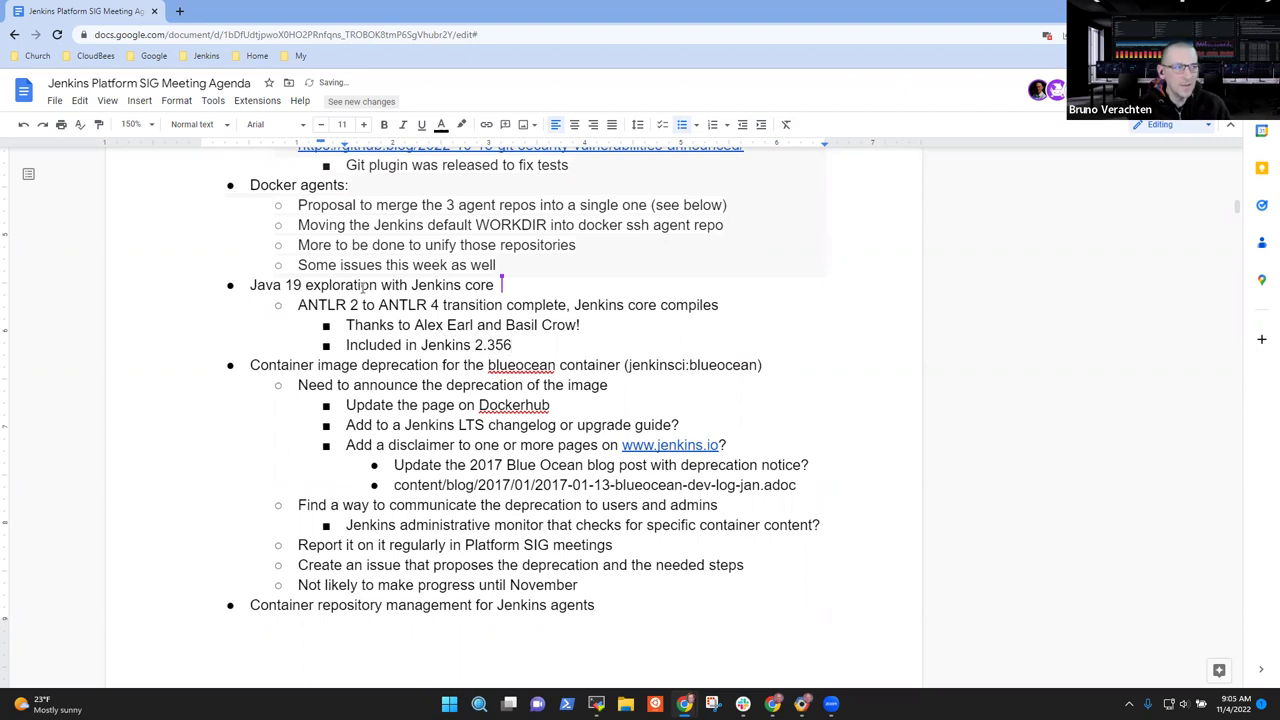
key(BackSpace)
key(BackSpace)
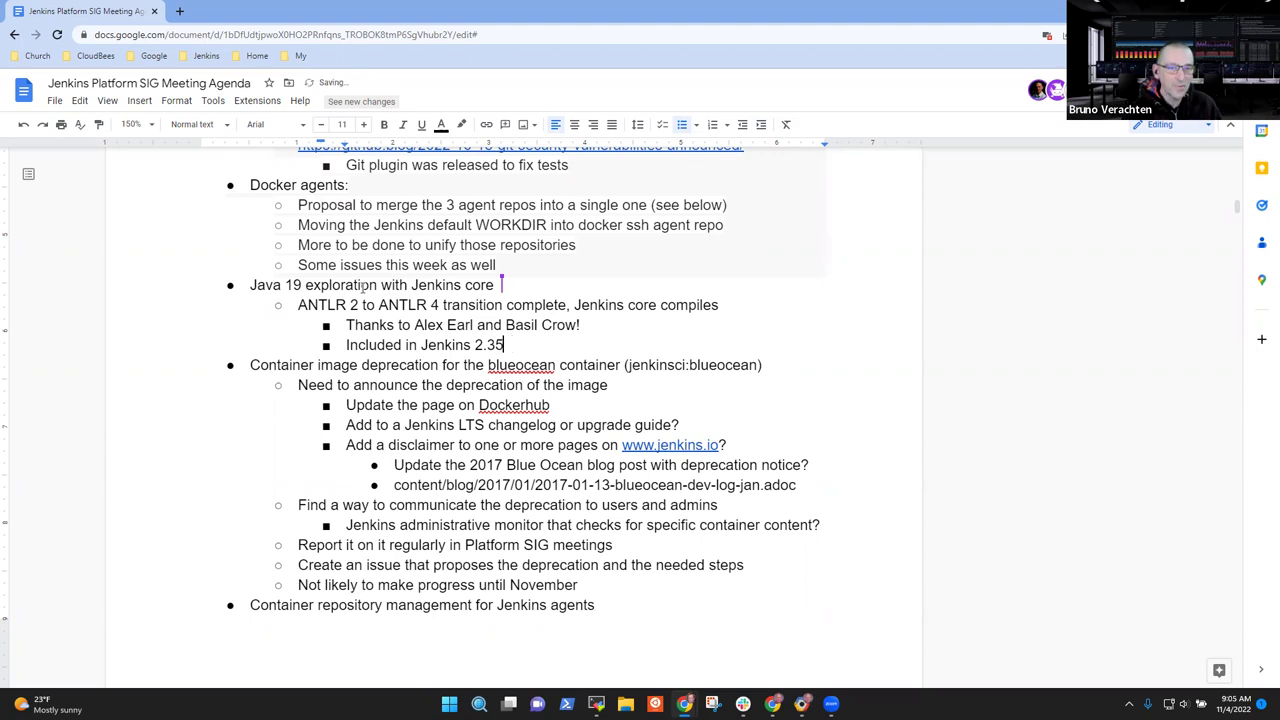
text(76)
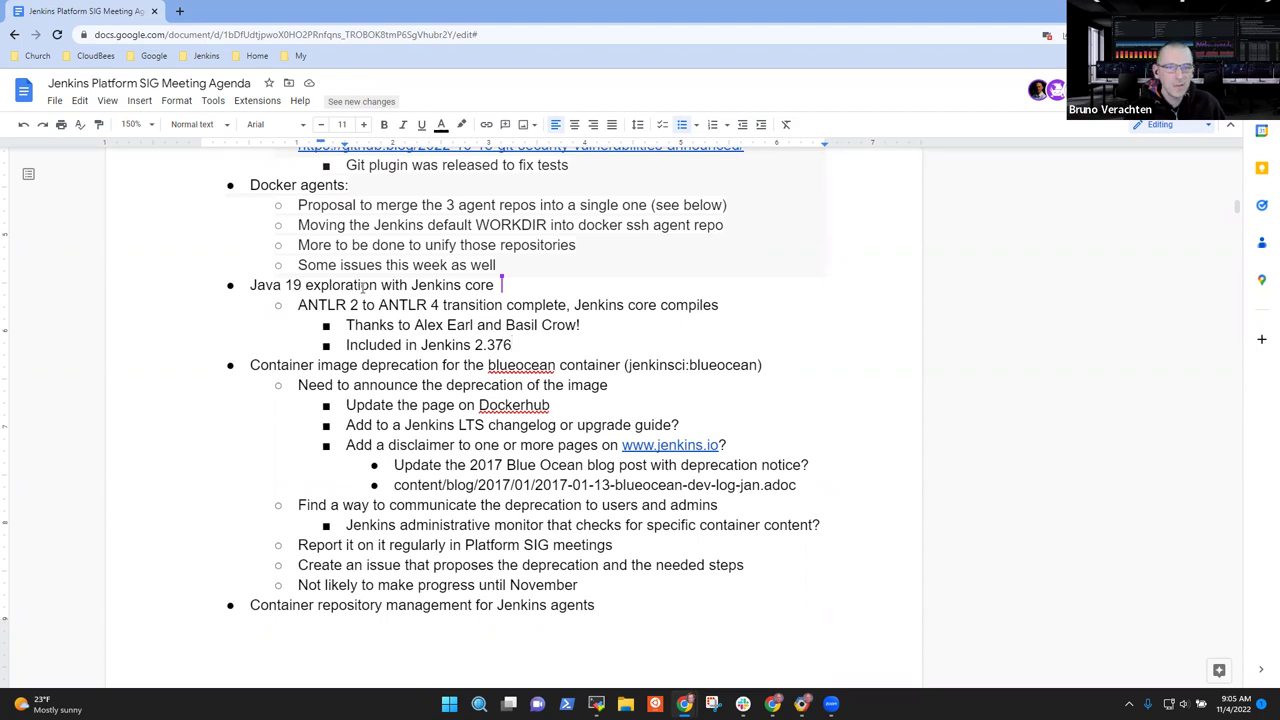
text((this week))
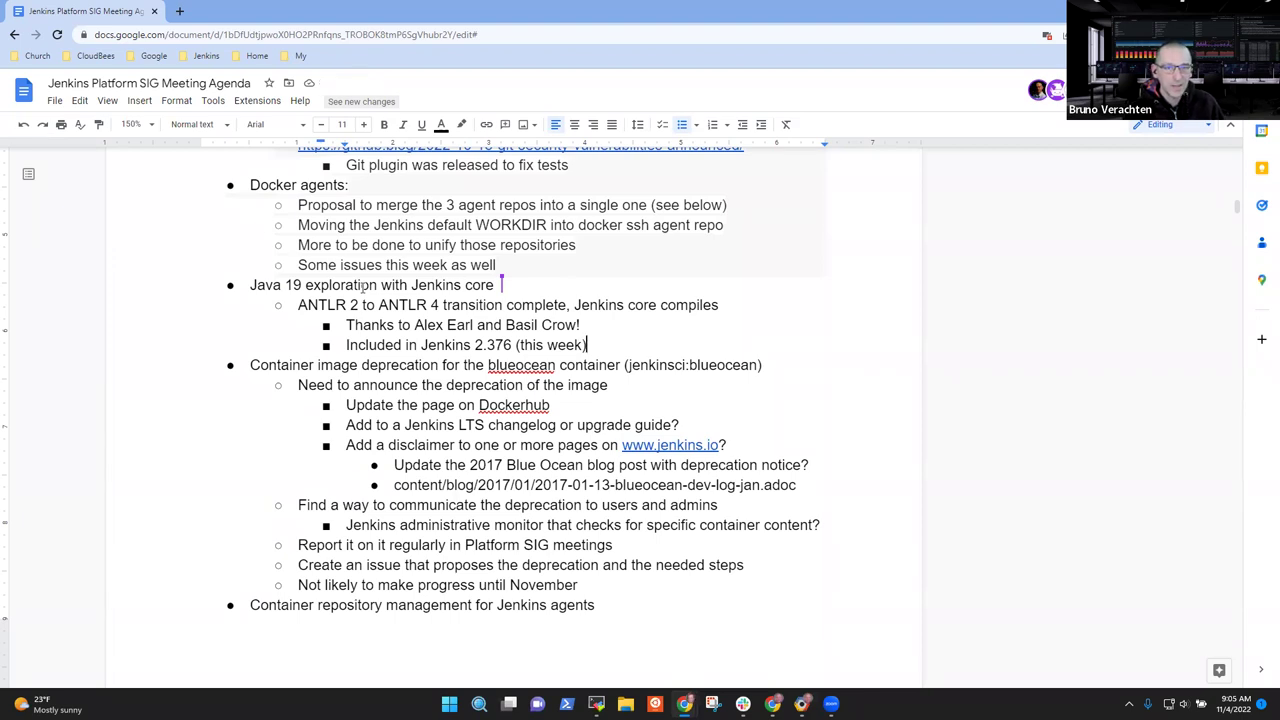
scroll(363, 287, down, 3)
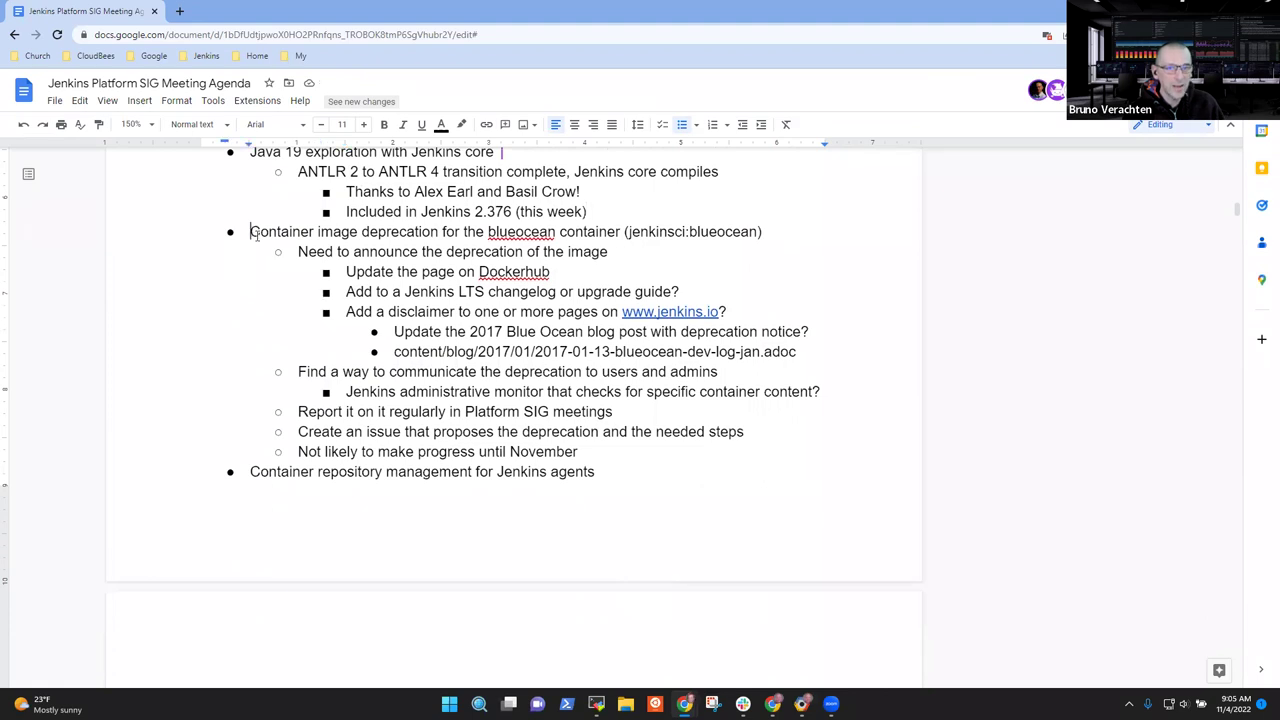
triple_click(256, 233)
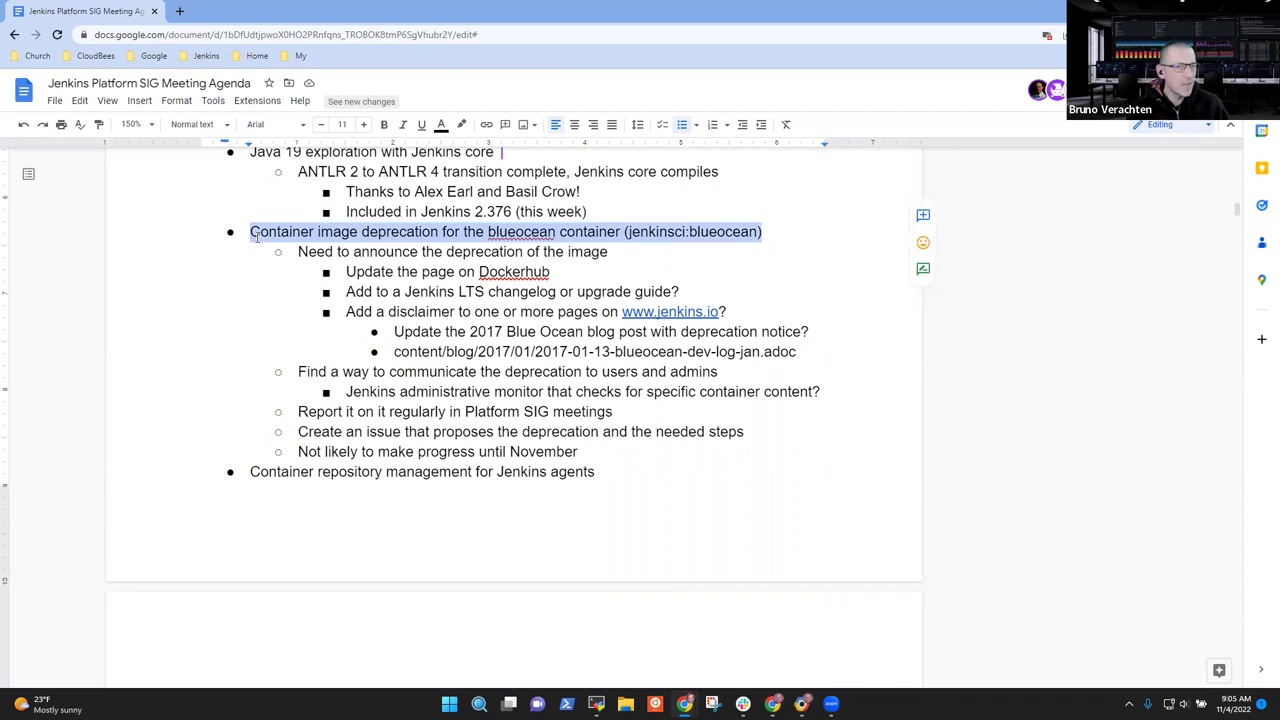
key(Down)
key(Down)
key(Down)
key(Down)
key(Down)
key(Down)
key(Down)
key(Down)
key(Down)
key(Down)
key(Down)
key(Up)
key(Up)
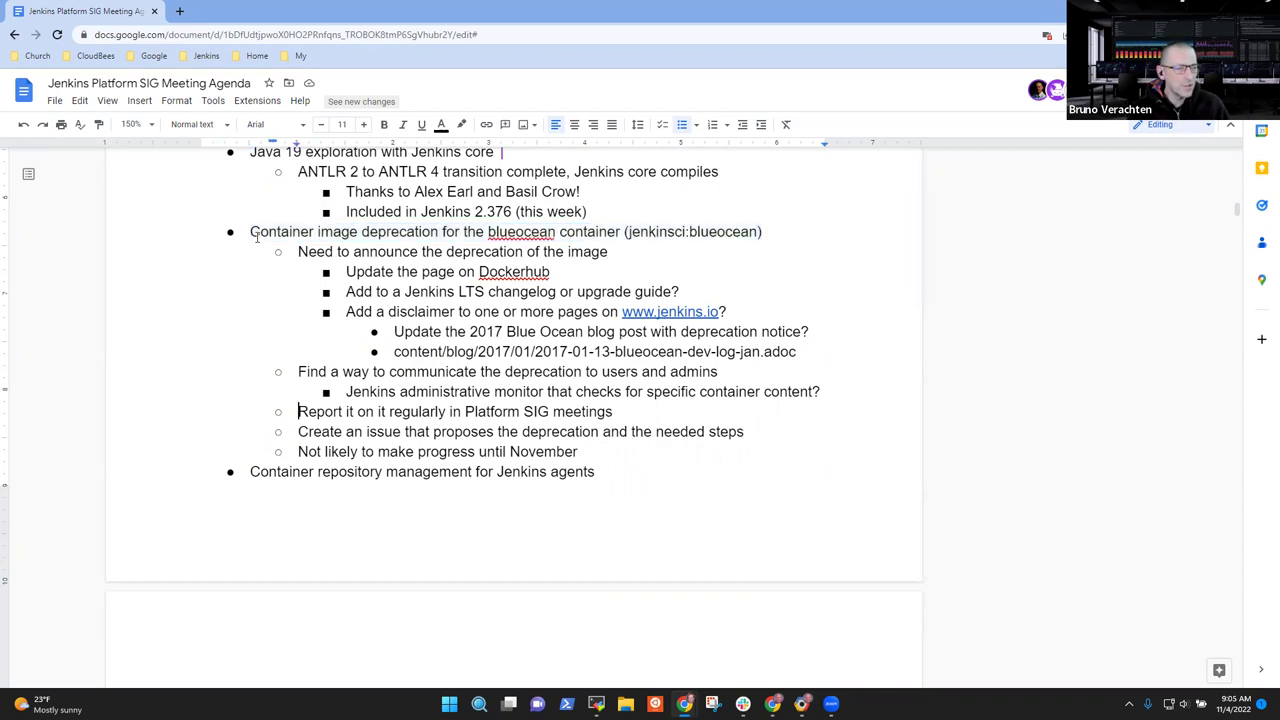
key(shift+End)
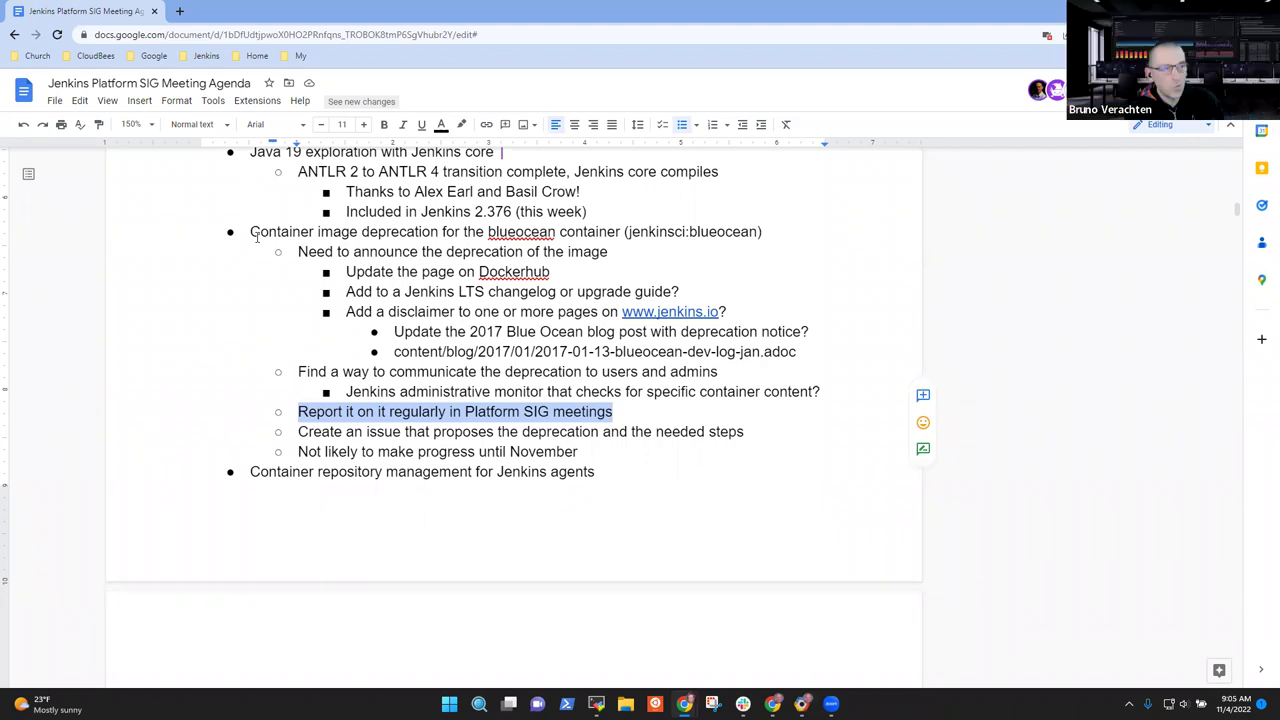
scroll(330, 210, down, 3)
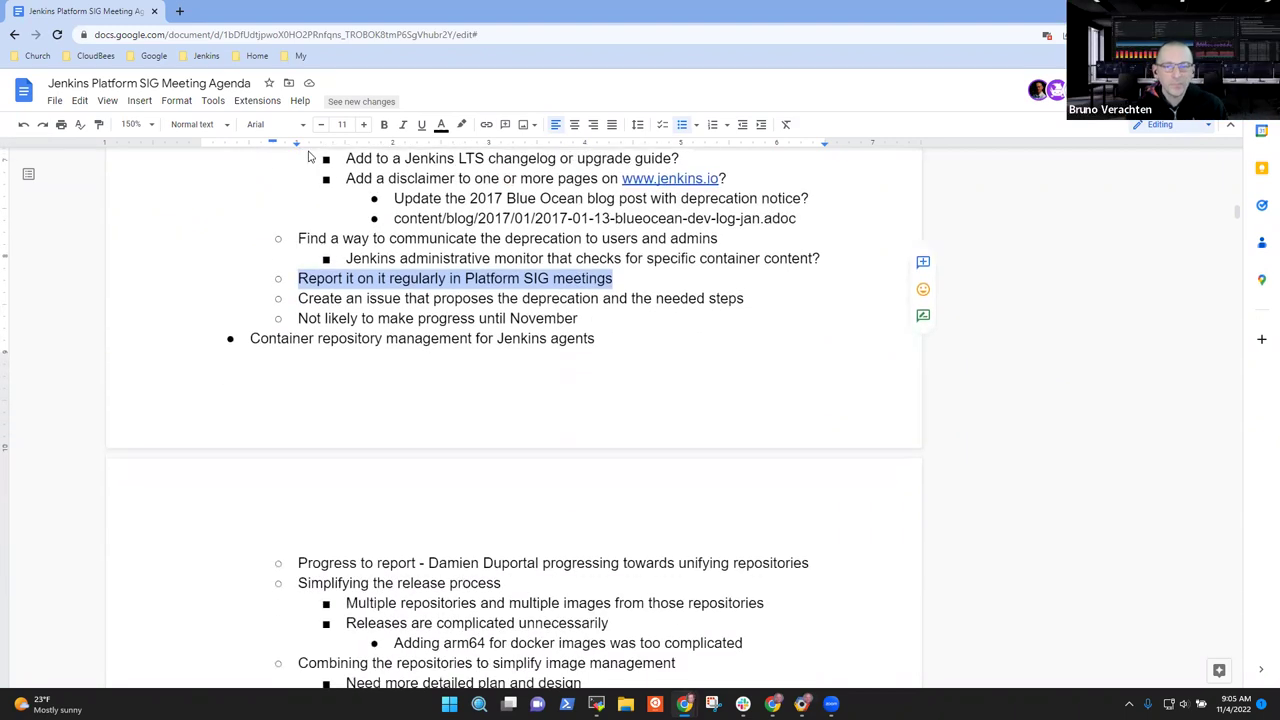
scroll(409, 181, down, 1)
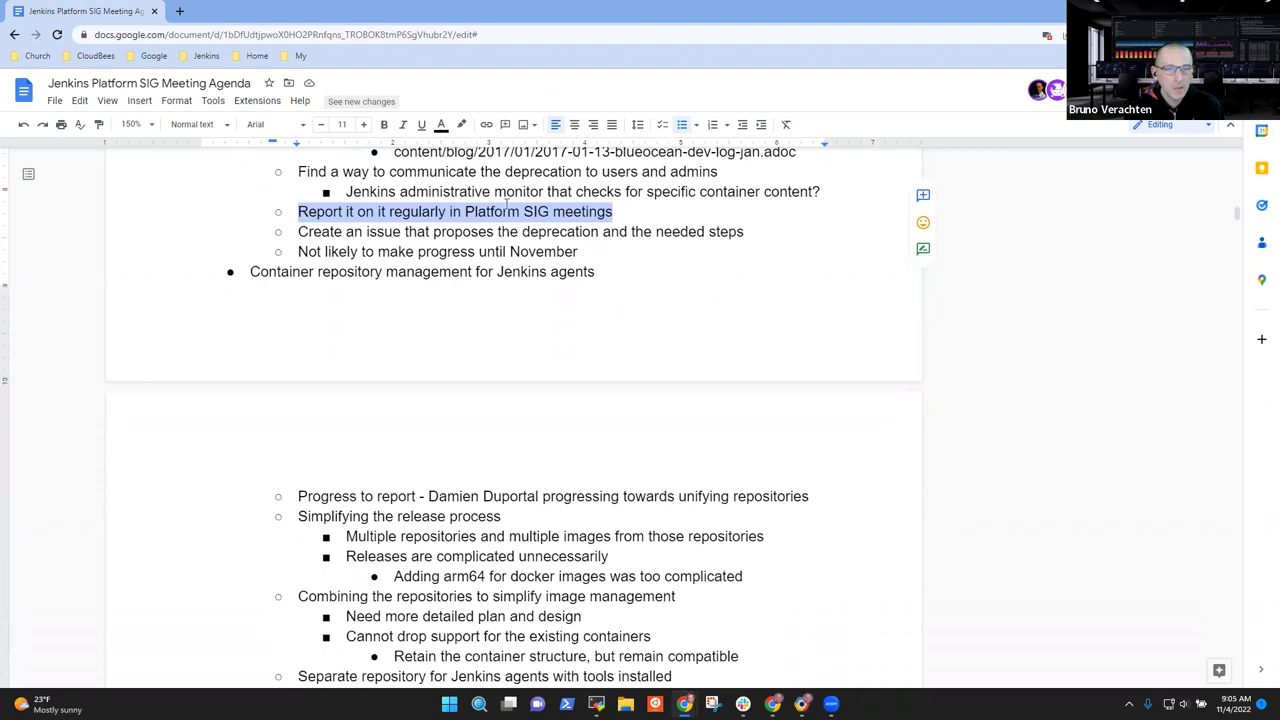
click(367, 278)
triple_click(367, 279)
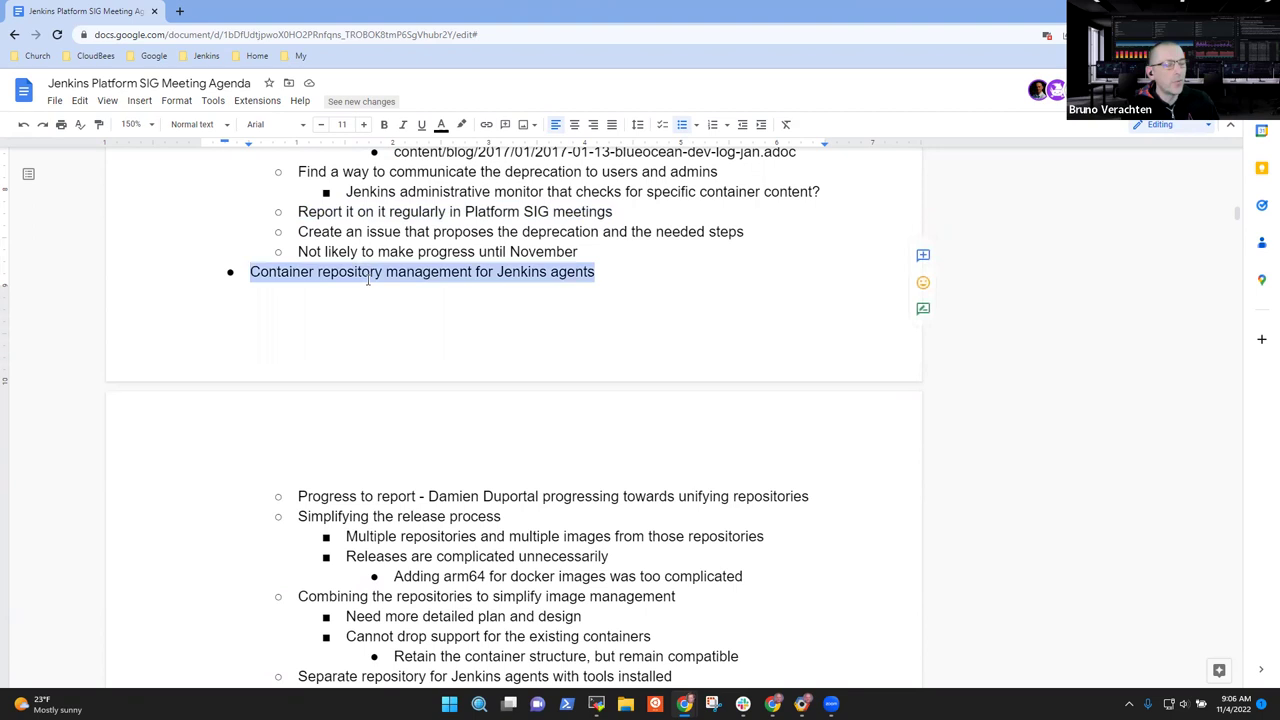
scroll(372, 282, down, 2)
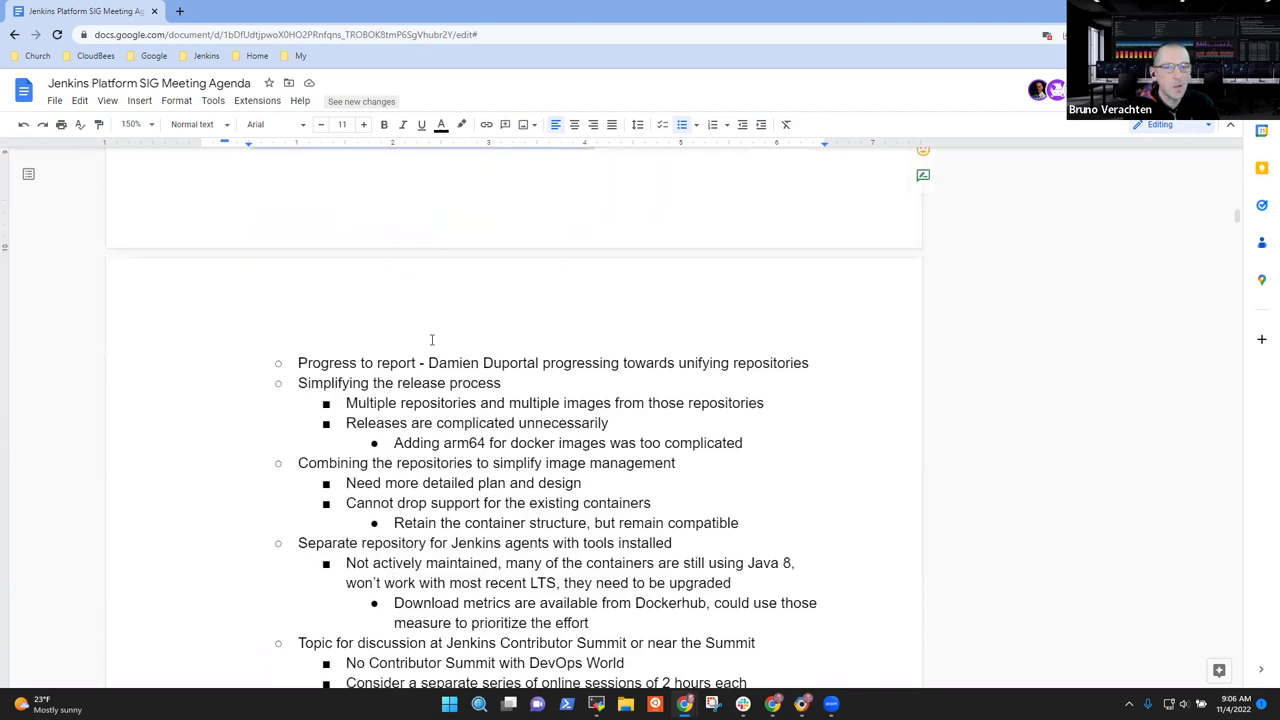
click(446, 363)
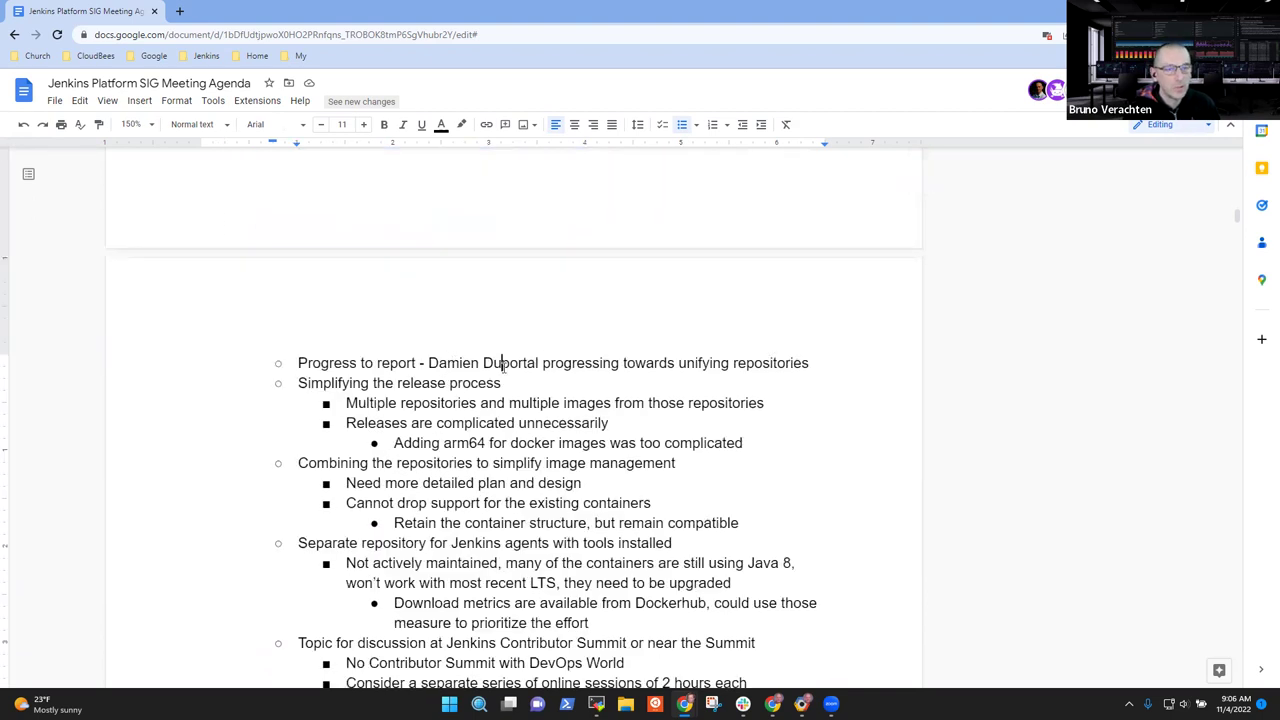
key(Down)
key(Home)
key(shift+End)
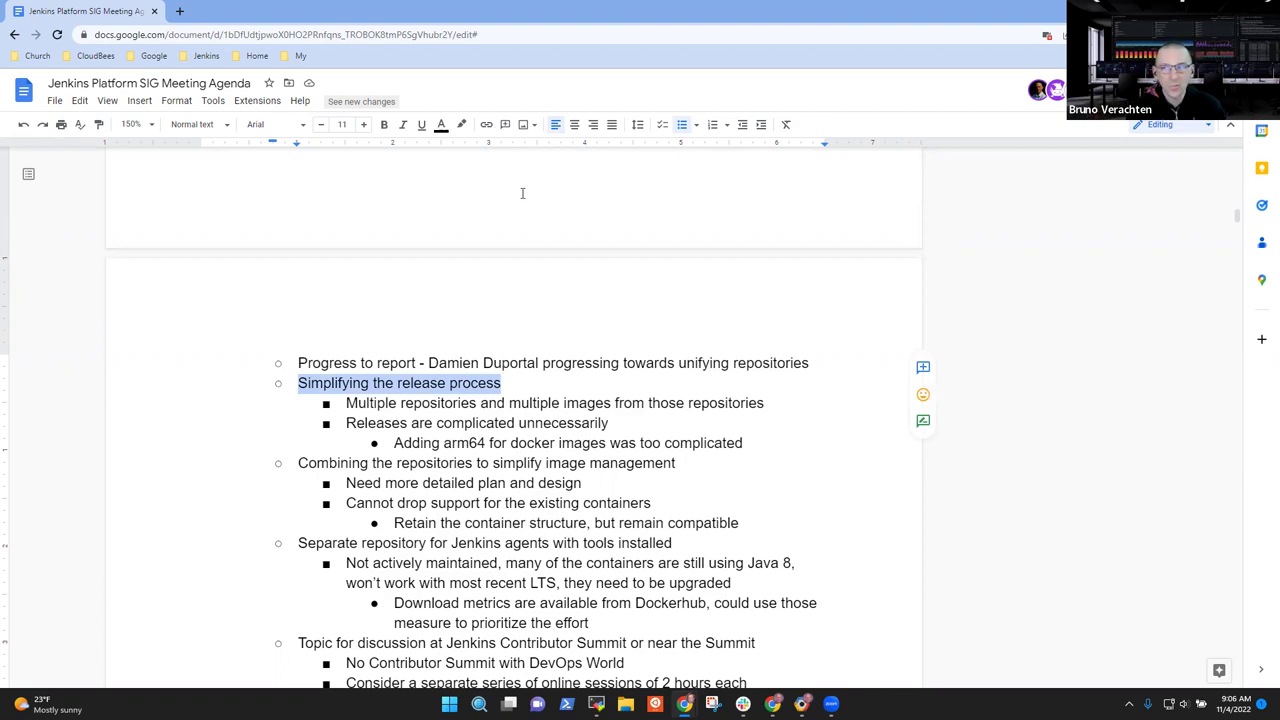
scroll(528, 206, down, 1)
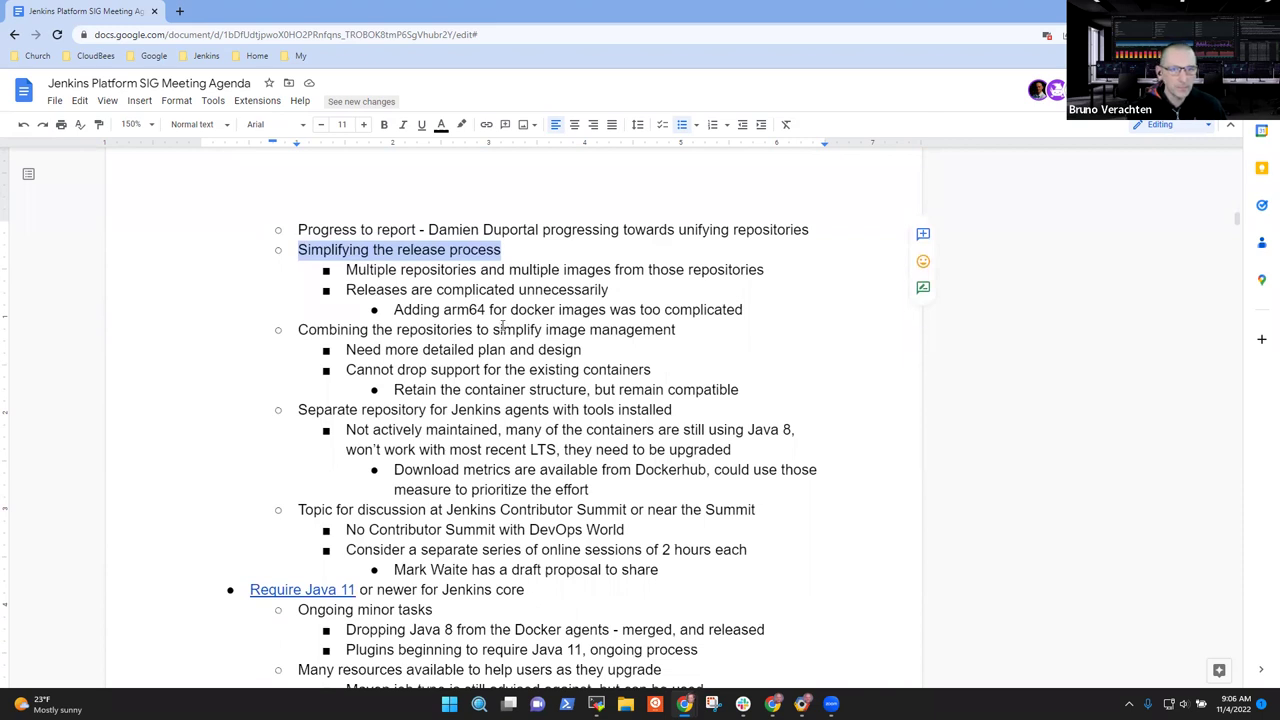
drag(345, 410, 362, 409)
key(Home)
key(shift+End)
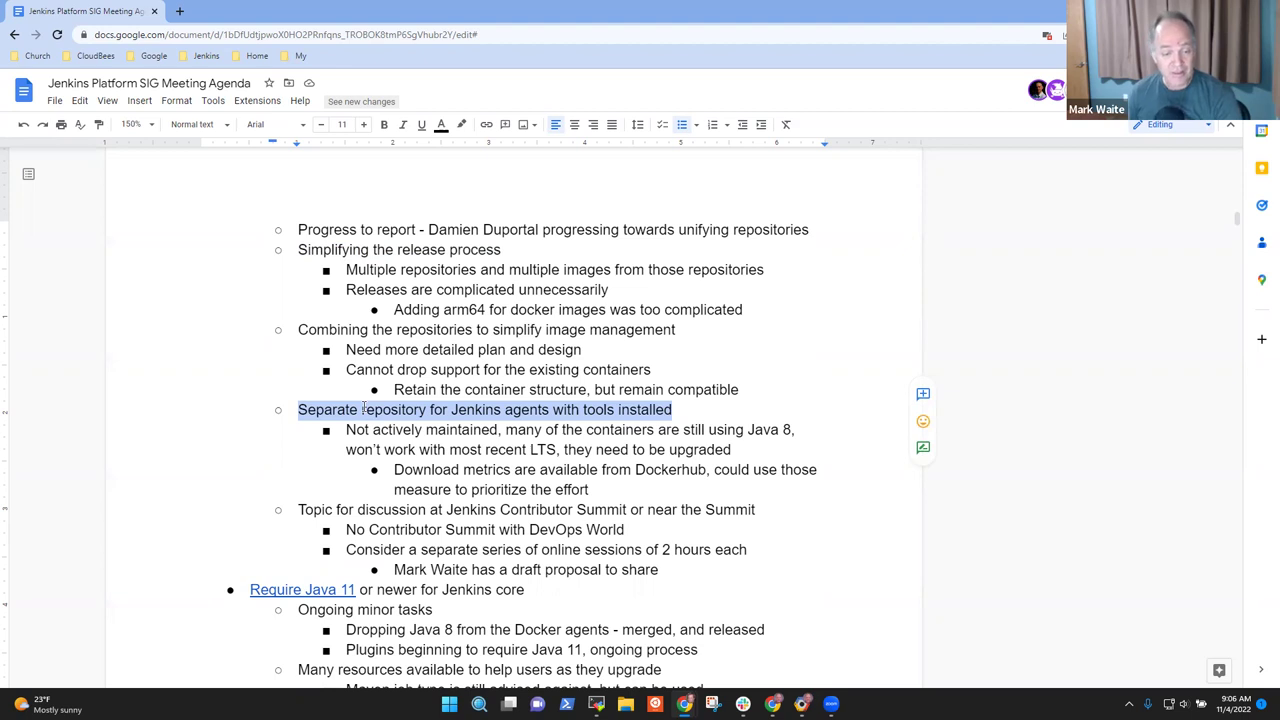
key(Up)
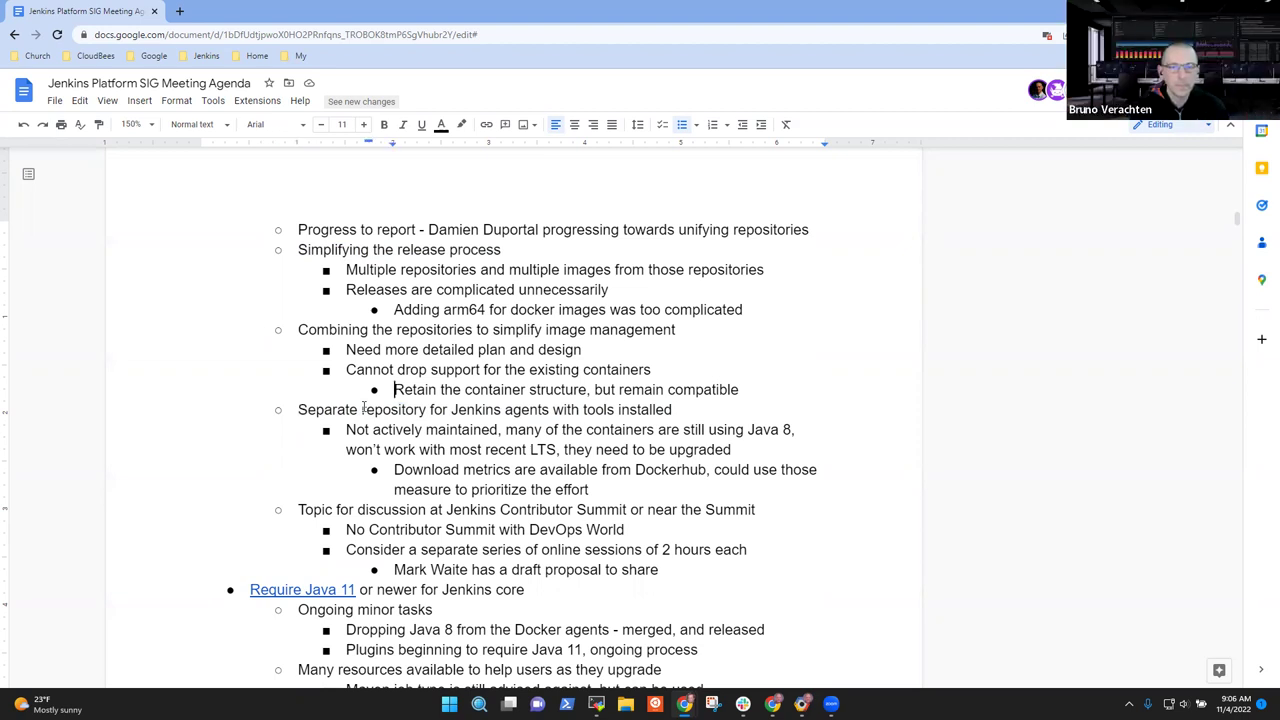
triple_click(363, 408)
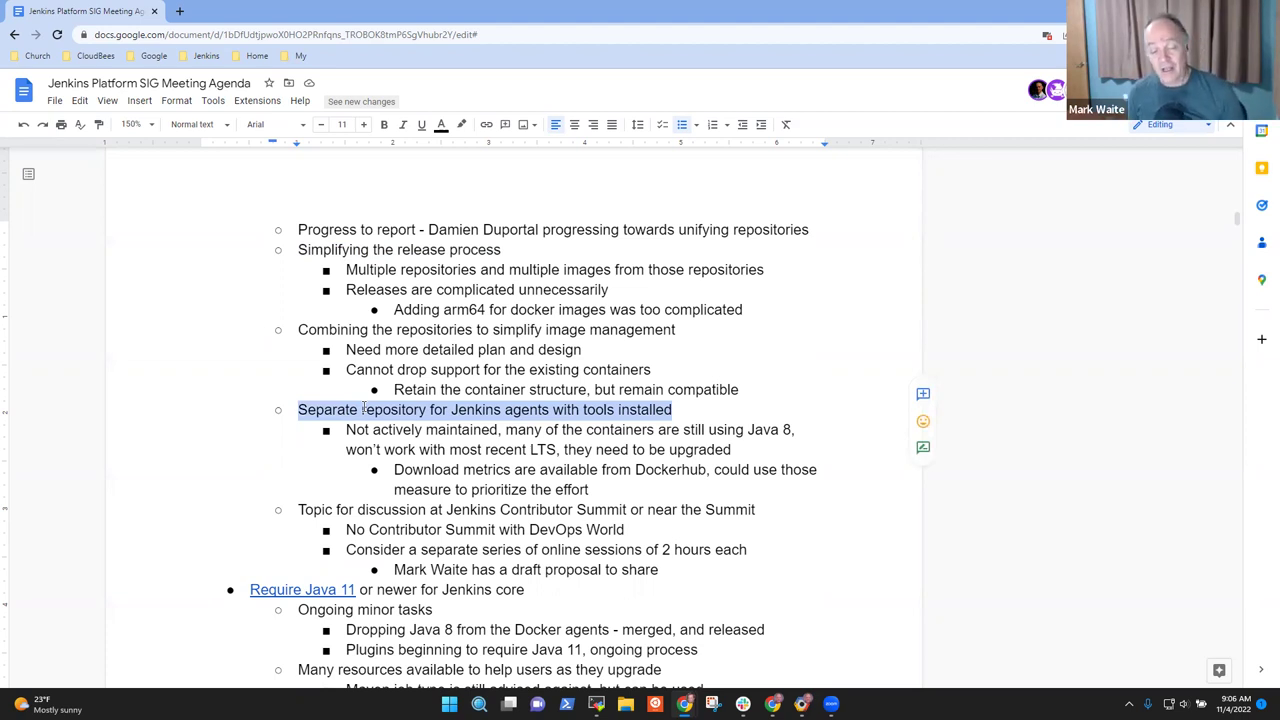
key(Down)
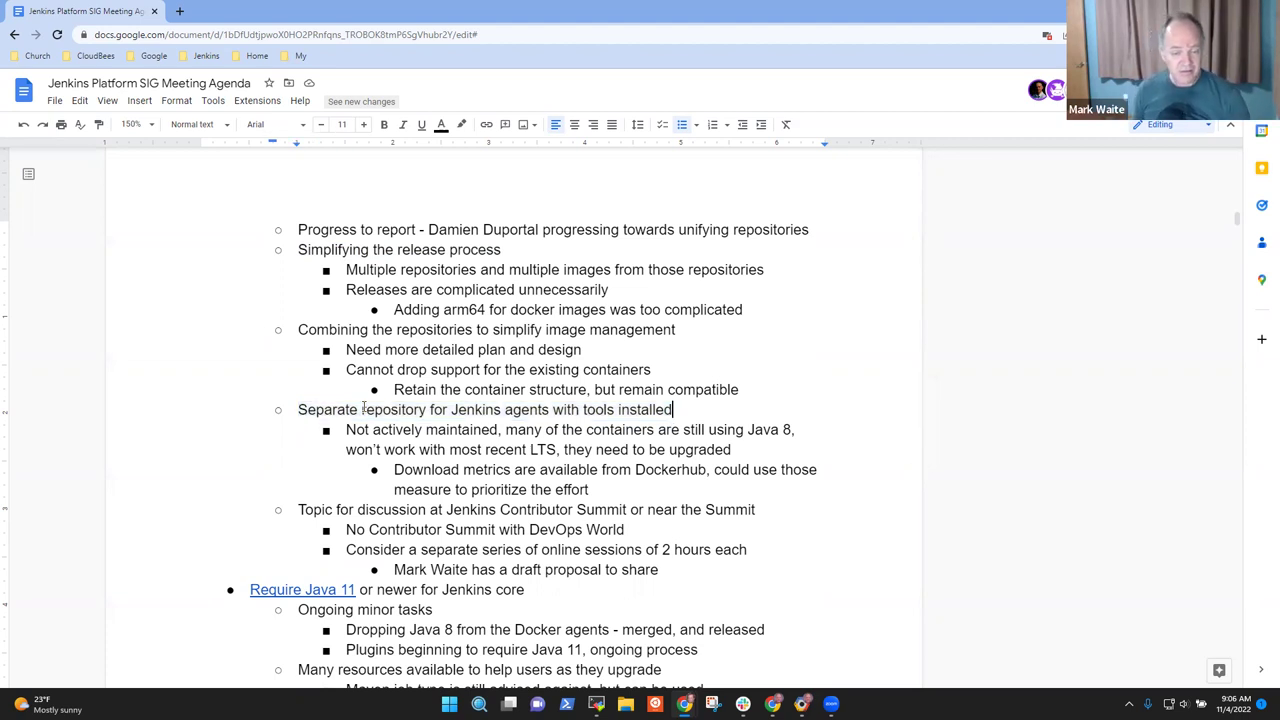
key(Up)
key(Home)
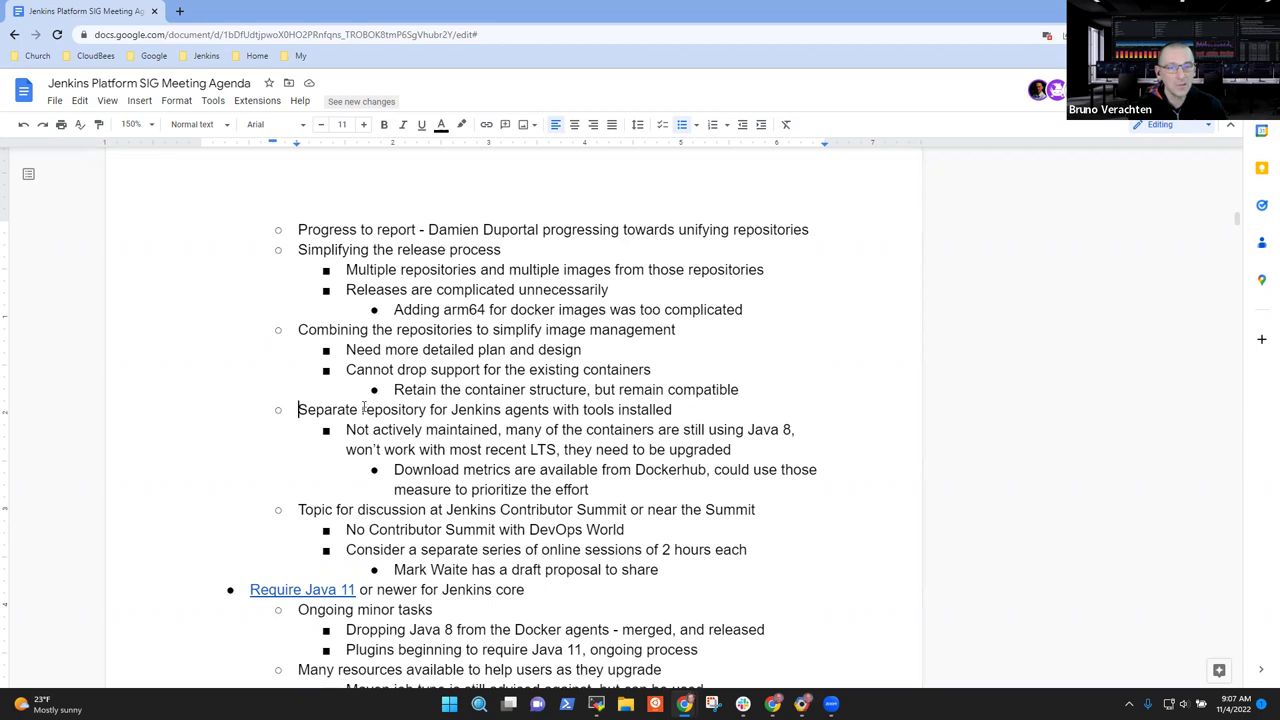
key(Down)
key(Down)
key(Down)
key(Down)
key(Down)
key(Down)
key(Down)
key(Down)
key(Down)
key(Down)
key(Down)
key(Down)
key(Down)
key(Down)
key(Down)
key(Down)
key(Down)
key(Down)
key(Down)
key(Down)
key(Down)
key(Down)
key(Down)
key(Down)
key(Down)
key(Down)
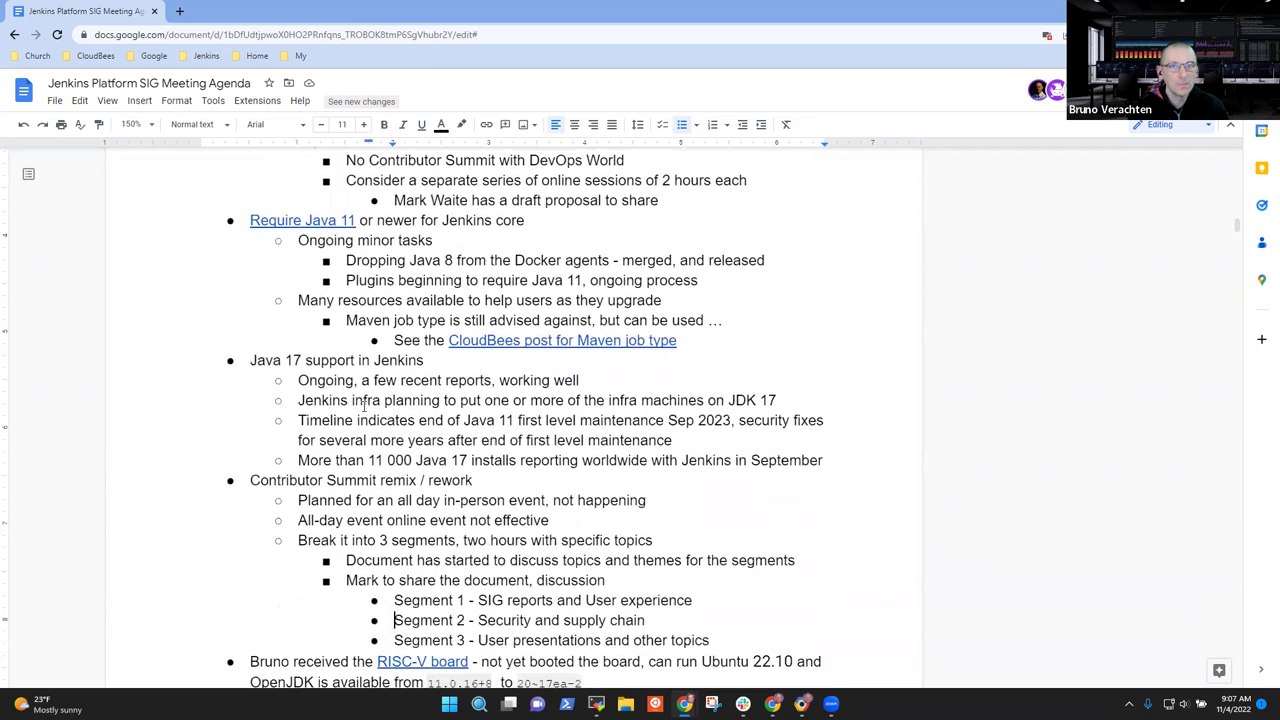
Add a 'Most recent statistics' sub-item under the Require Java 11 agenda item
key(Up)
key(Up)
key(Up)
key(Up)
key(Up)
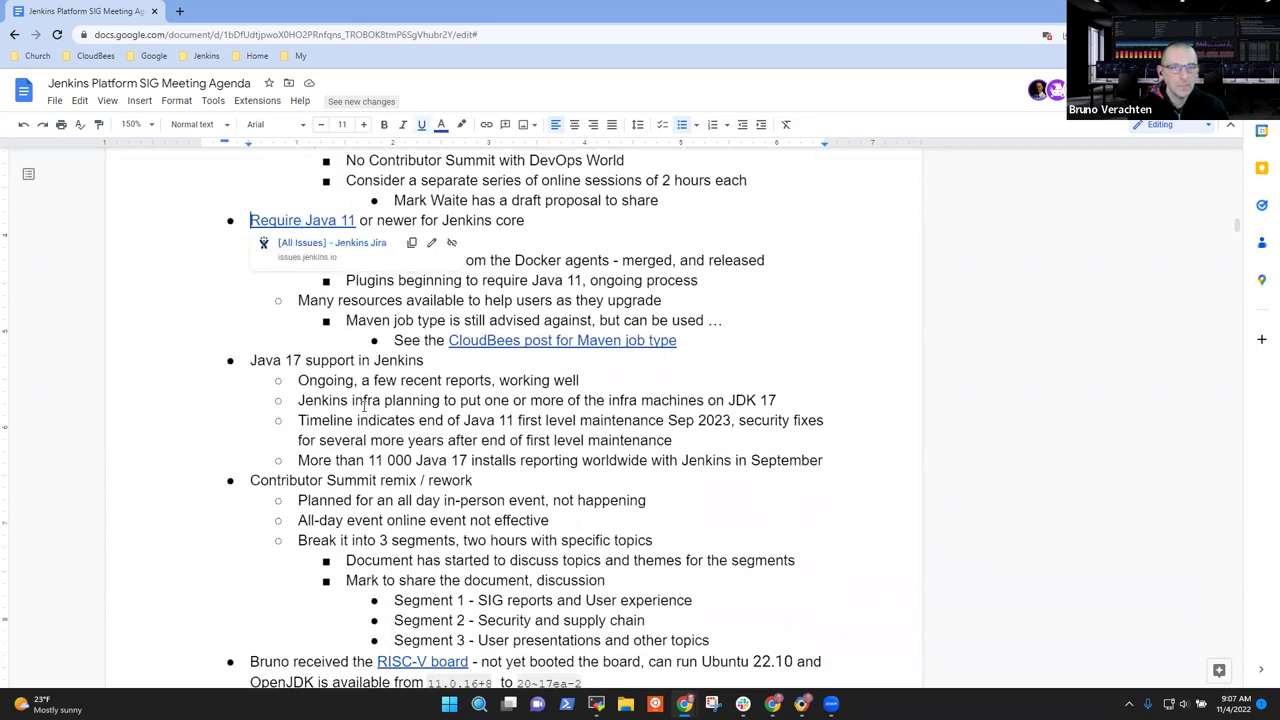
key(shift+End)
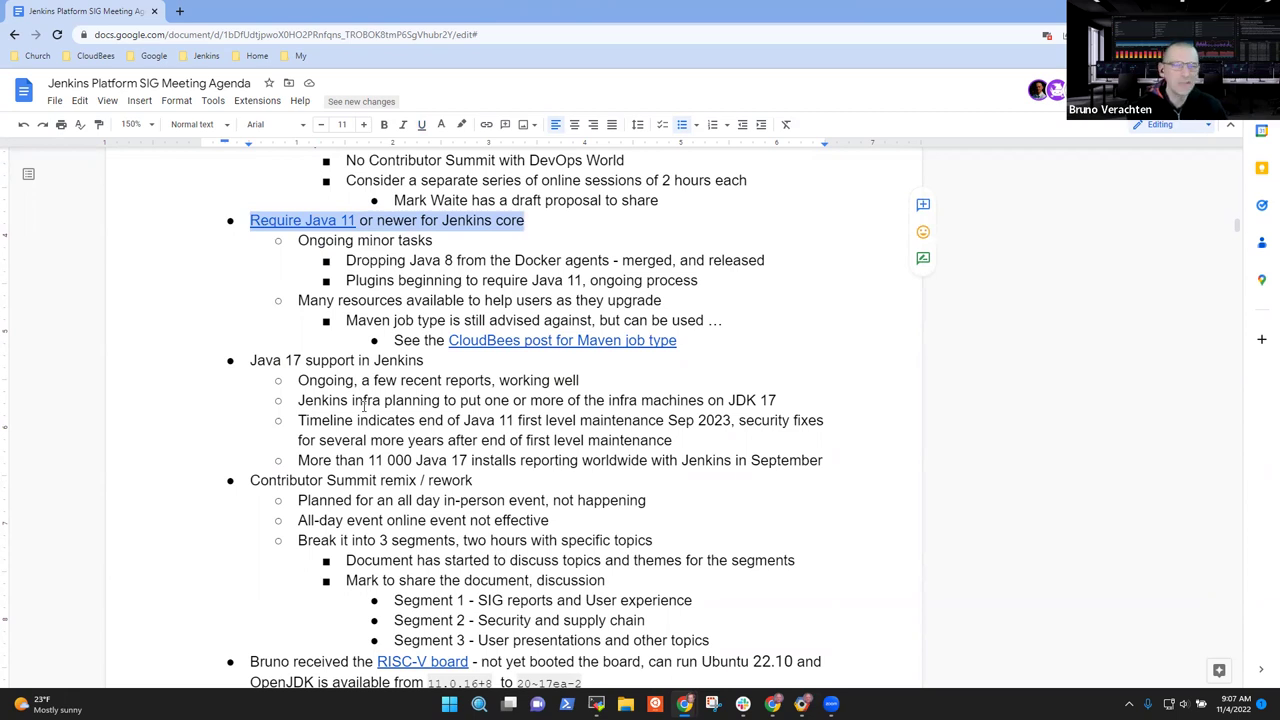
key(Down)
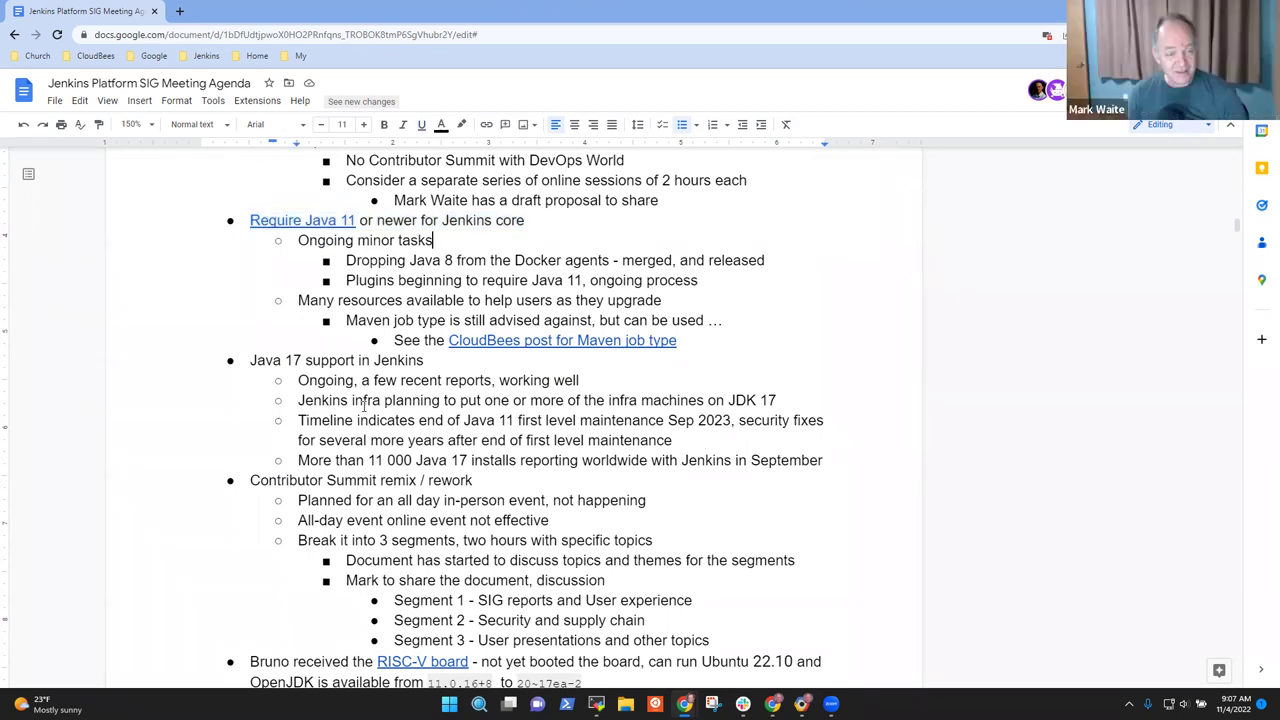
key(Home)
key(Return)
key(Up)
text(Re)
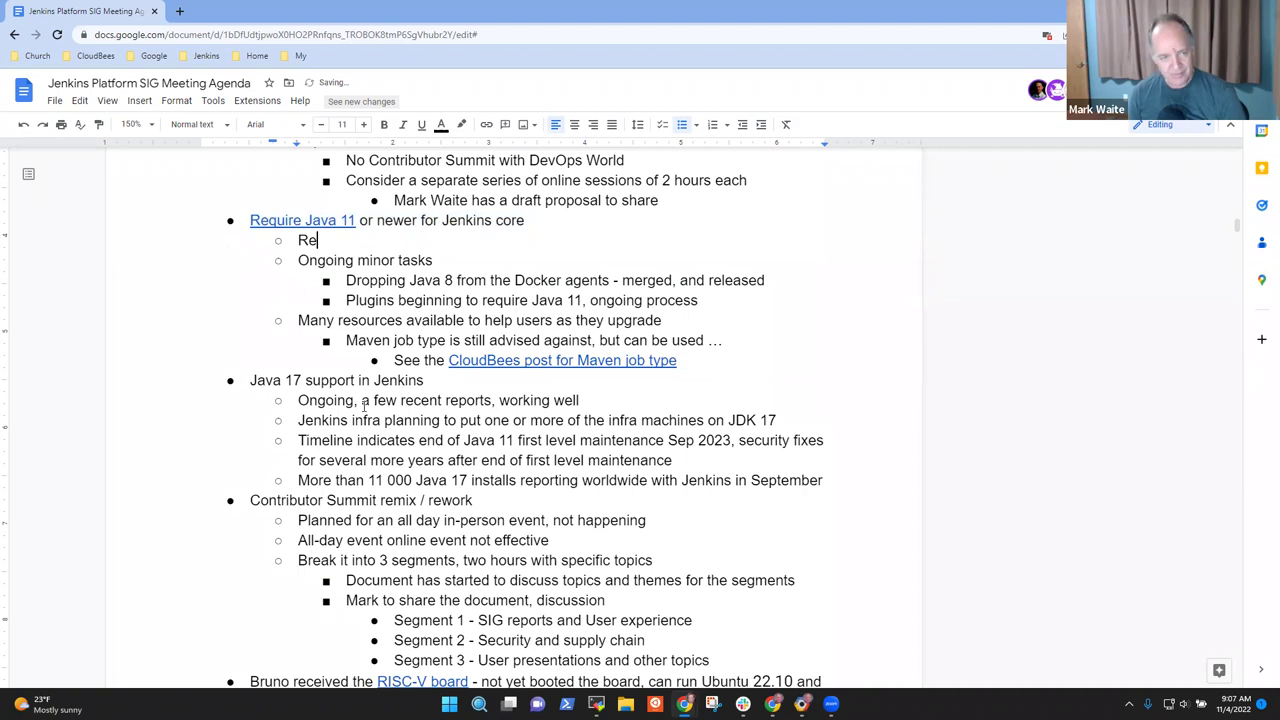
text(cen)
key(ctrl+BackSpace)
text(M)
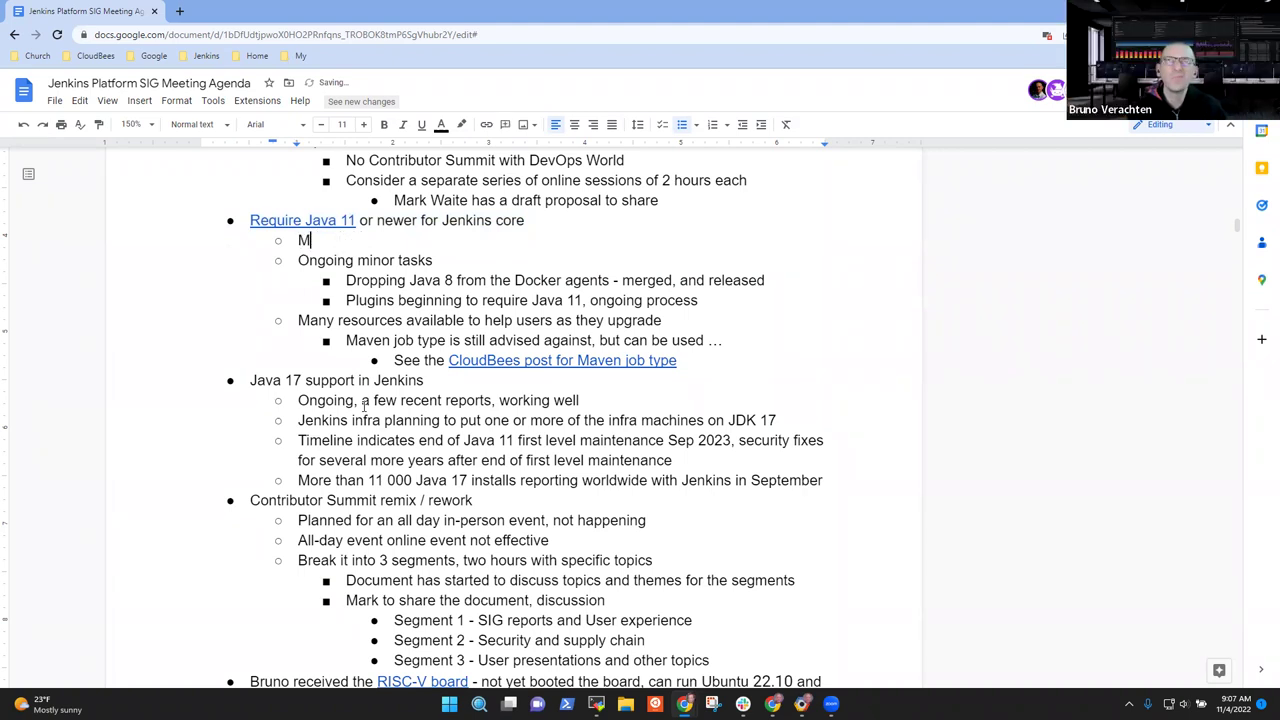
text(ost recent statu)
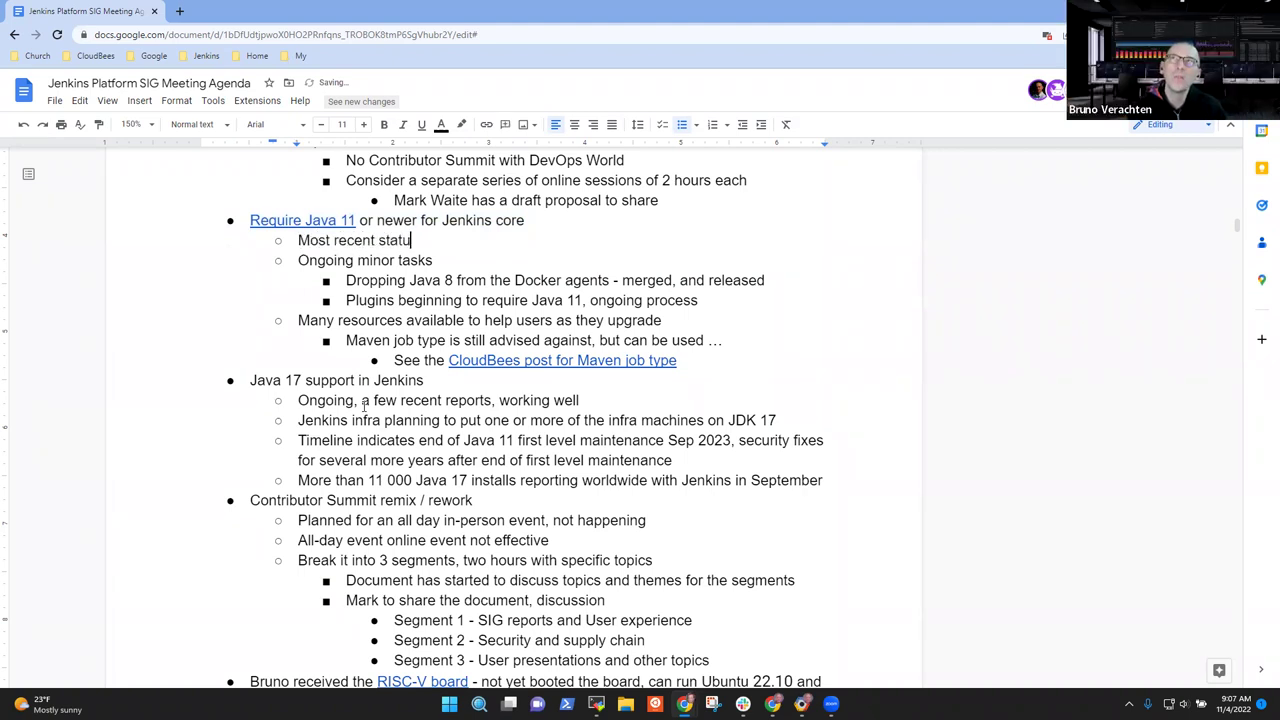
key(BackSpace)
text(istics)
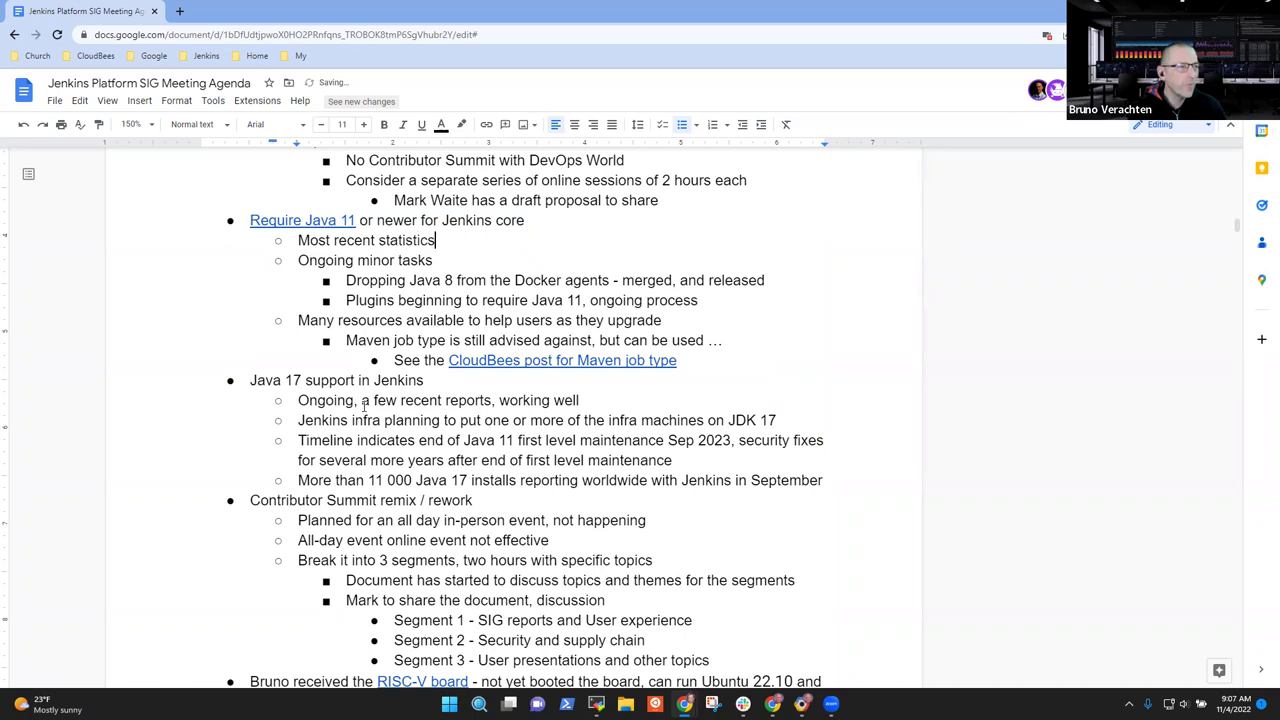
Beneath it, add the indented bullet 'Now more Java 11 installations than Java 8 installations of Jenkins core'
key(Return)
key(Tab)
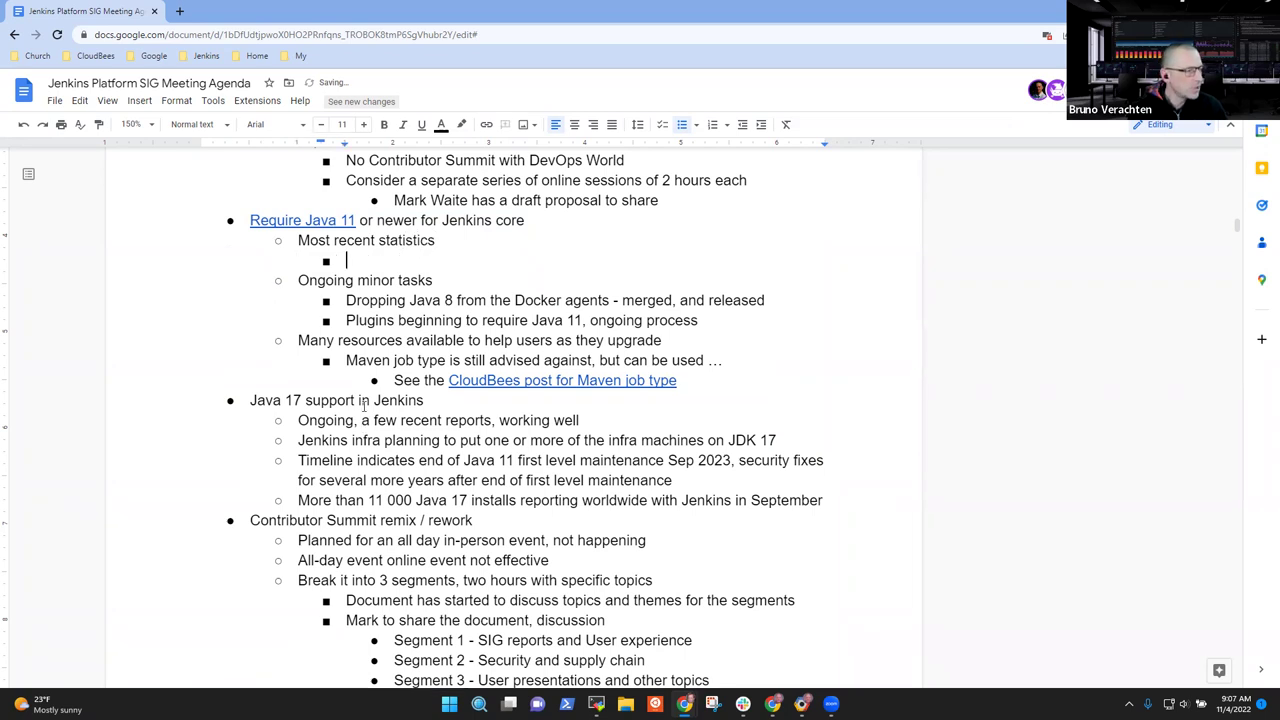
text(Now more Java 11 )
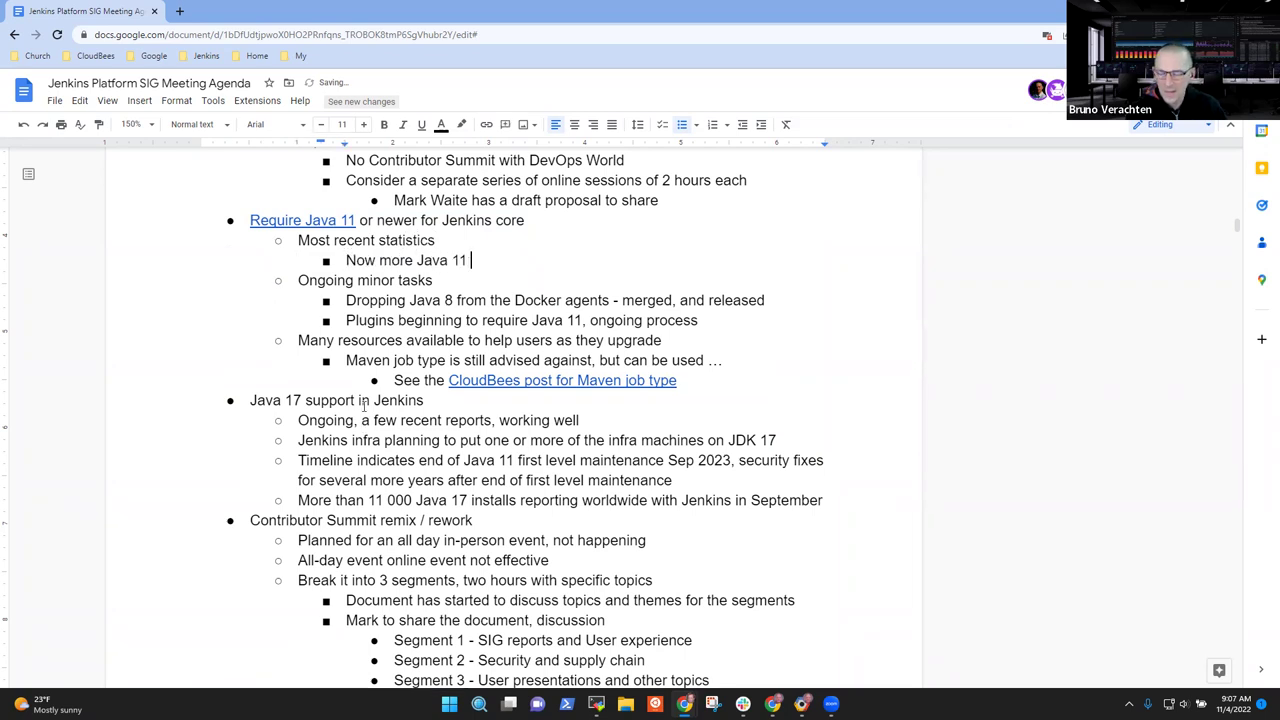
text(installations than )
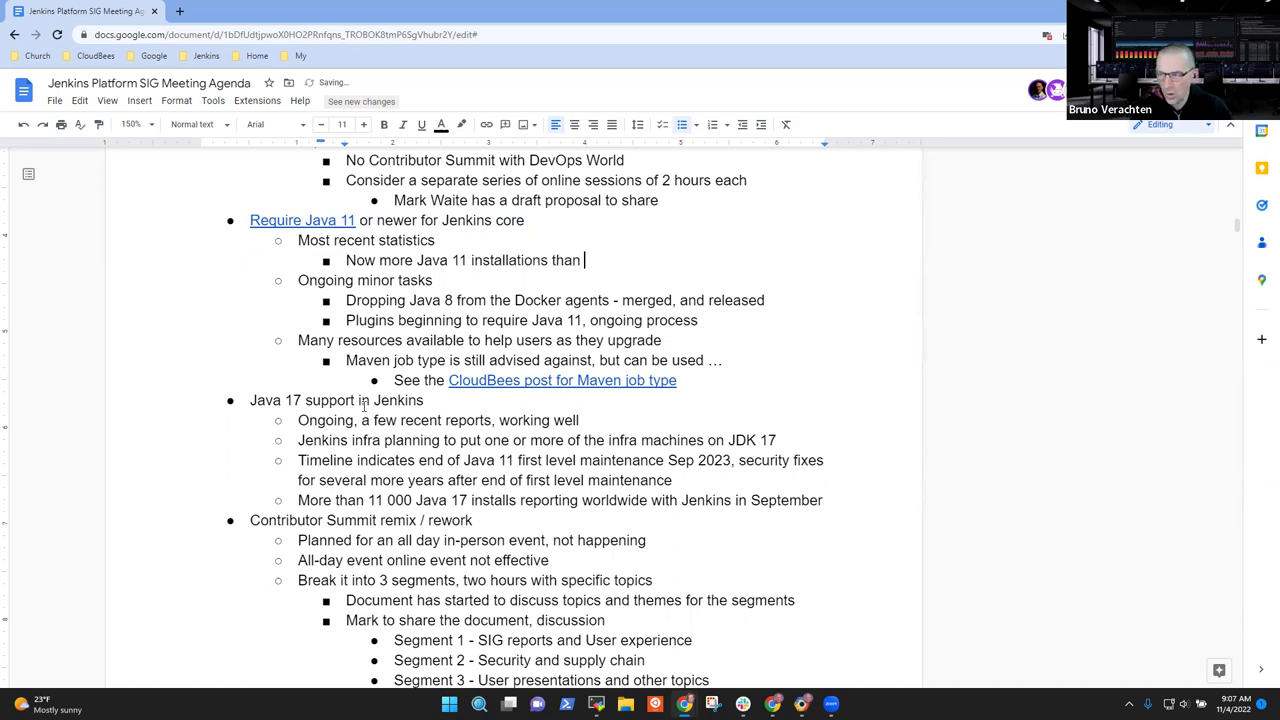
text(Java 7 insta)
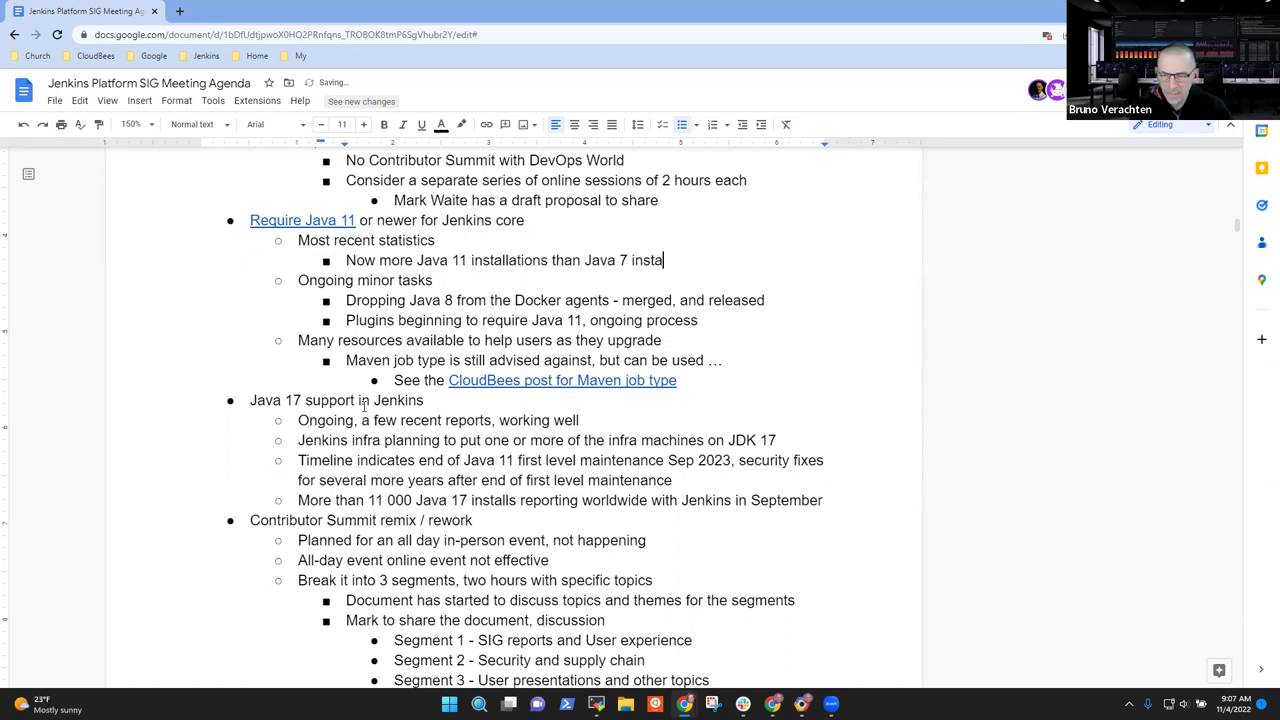
text(llat)
key(ctrl+BackSpace)
key(ctrl+BackSpace)
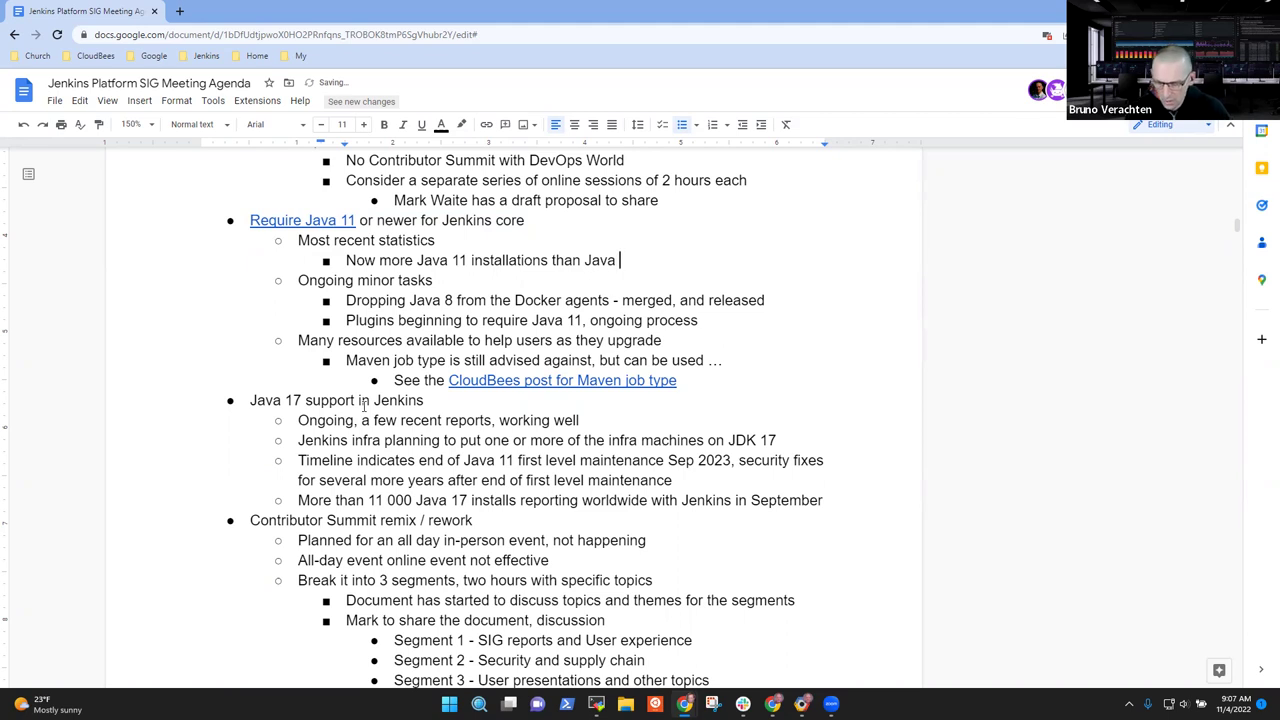
text(8 installations of )
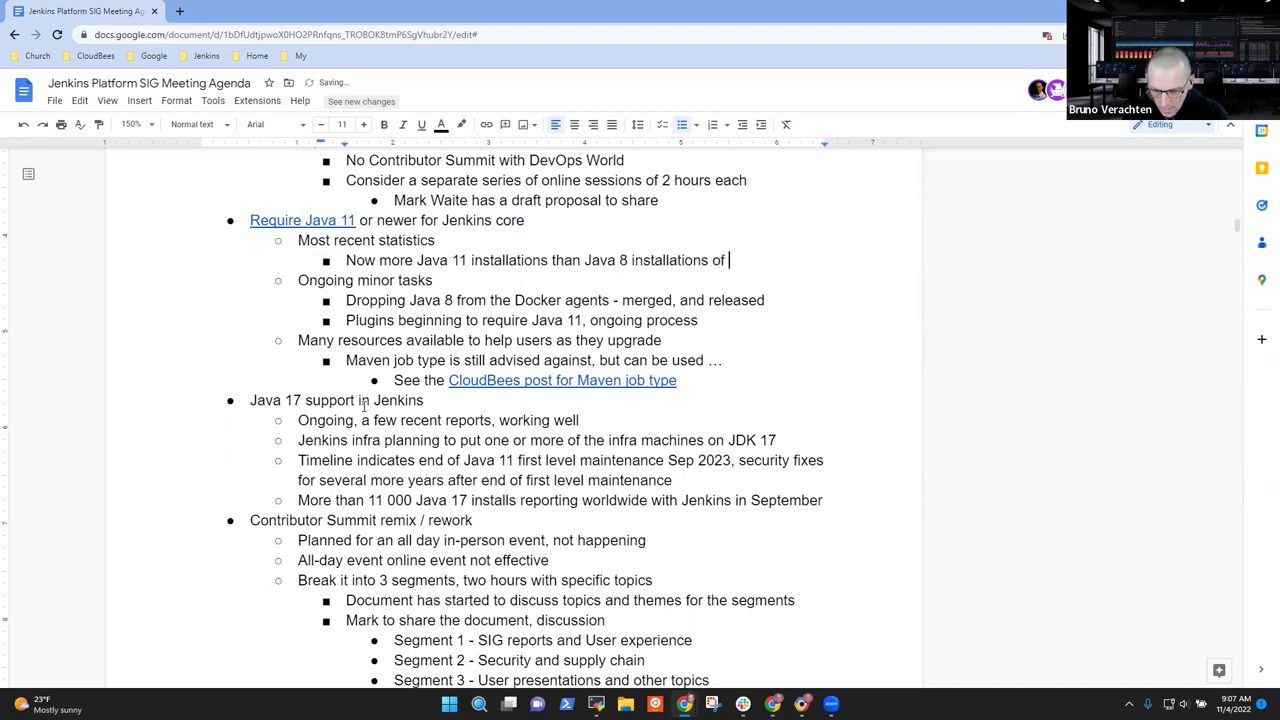
text(Jenkins core)
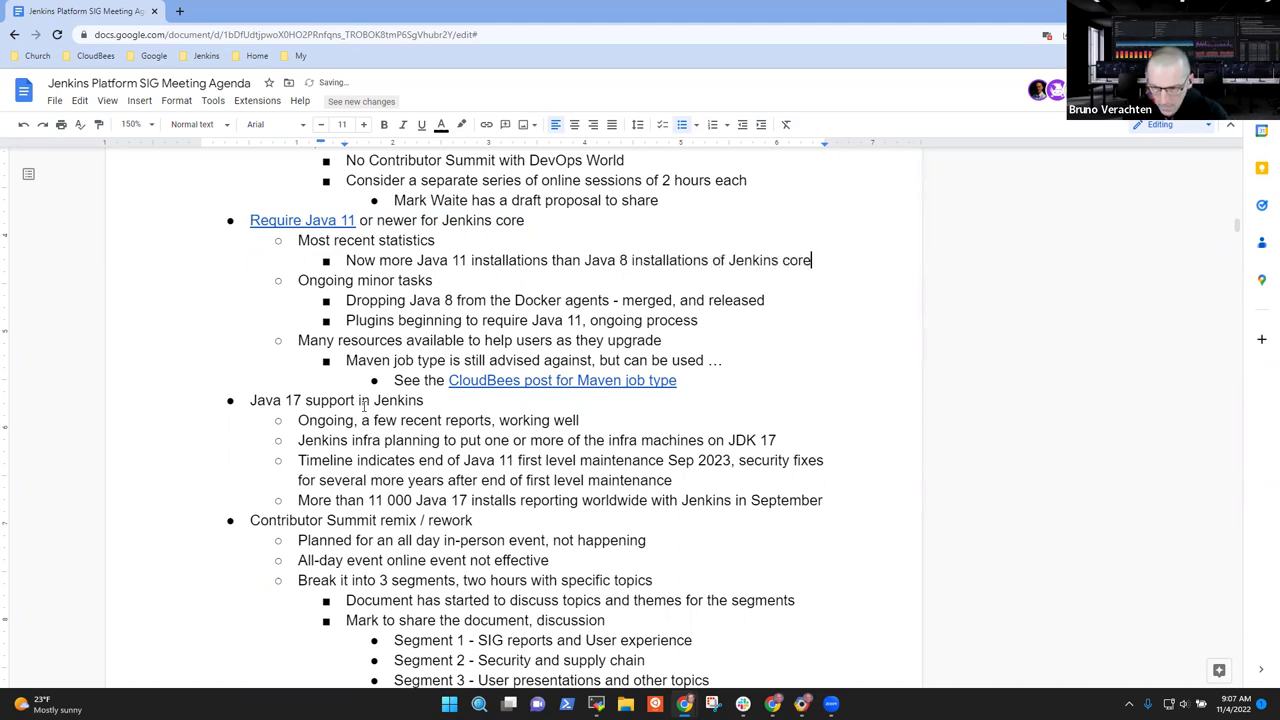
key(shift+Home)
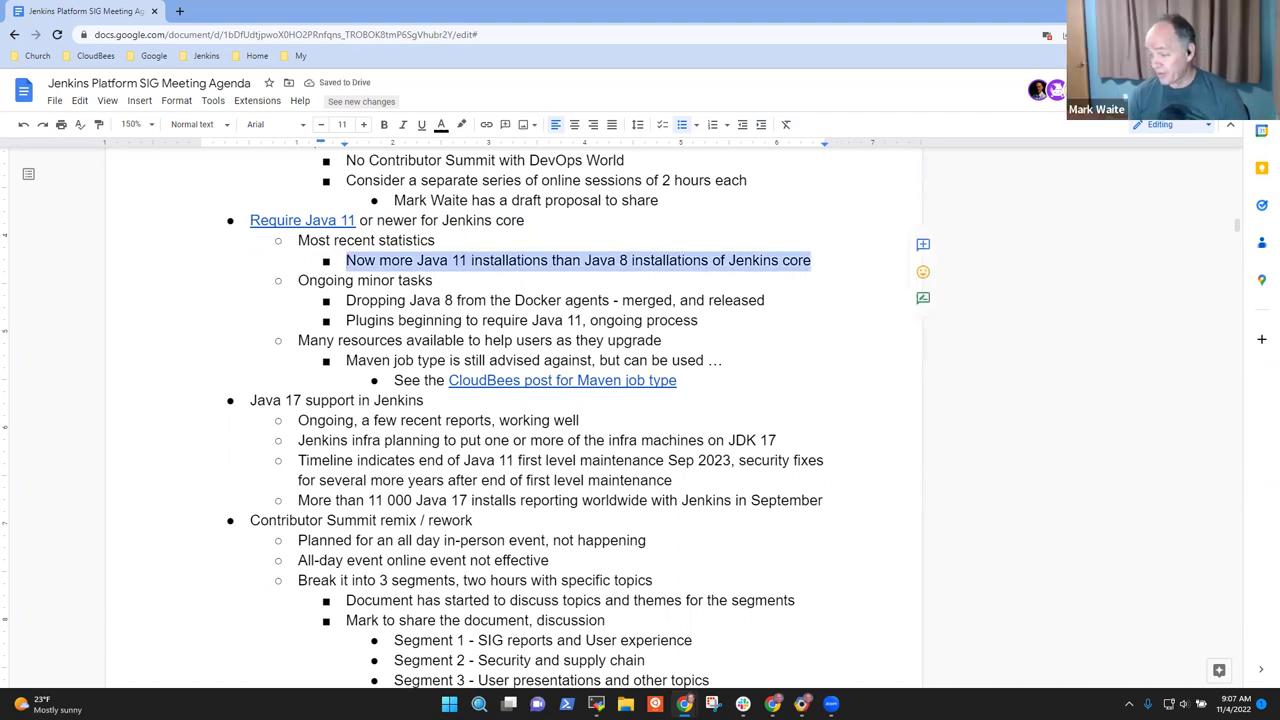
key(alt+Tab)
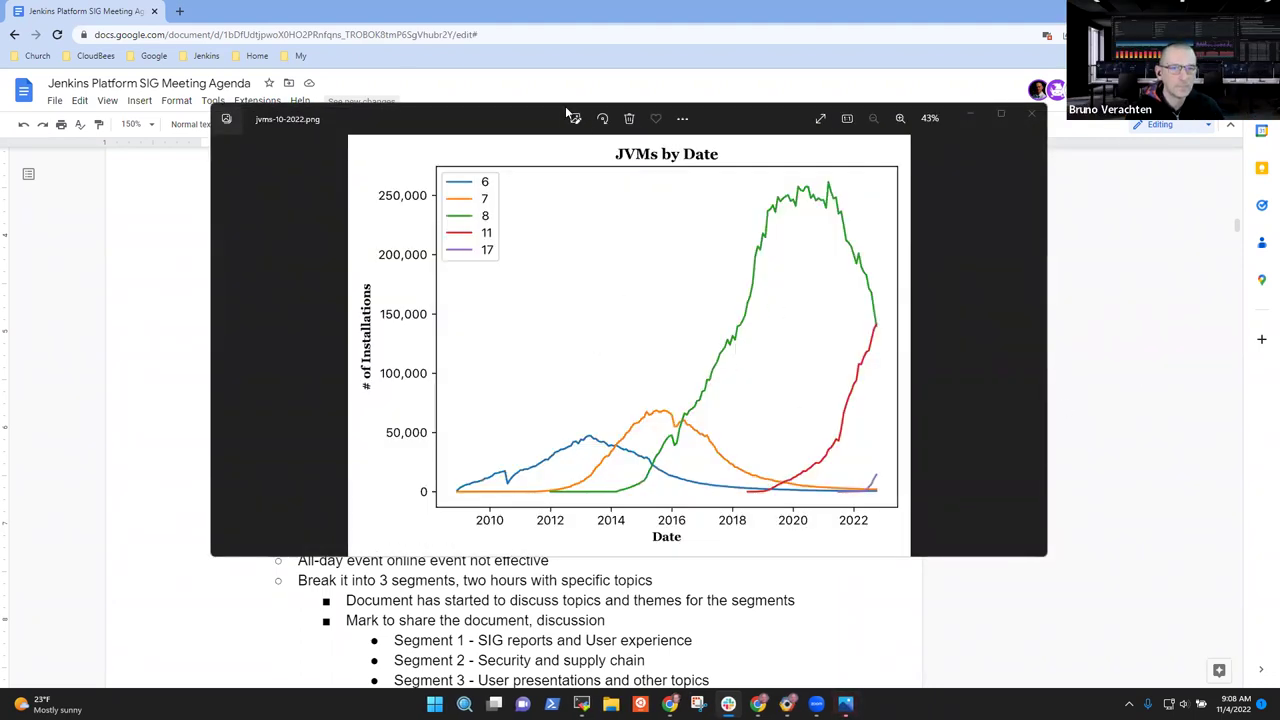
click(206, 323)
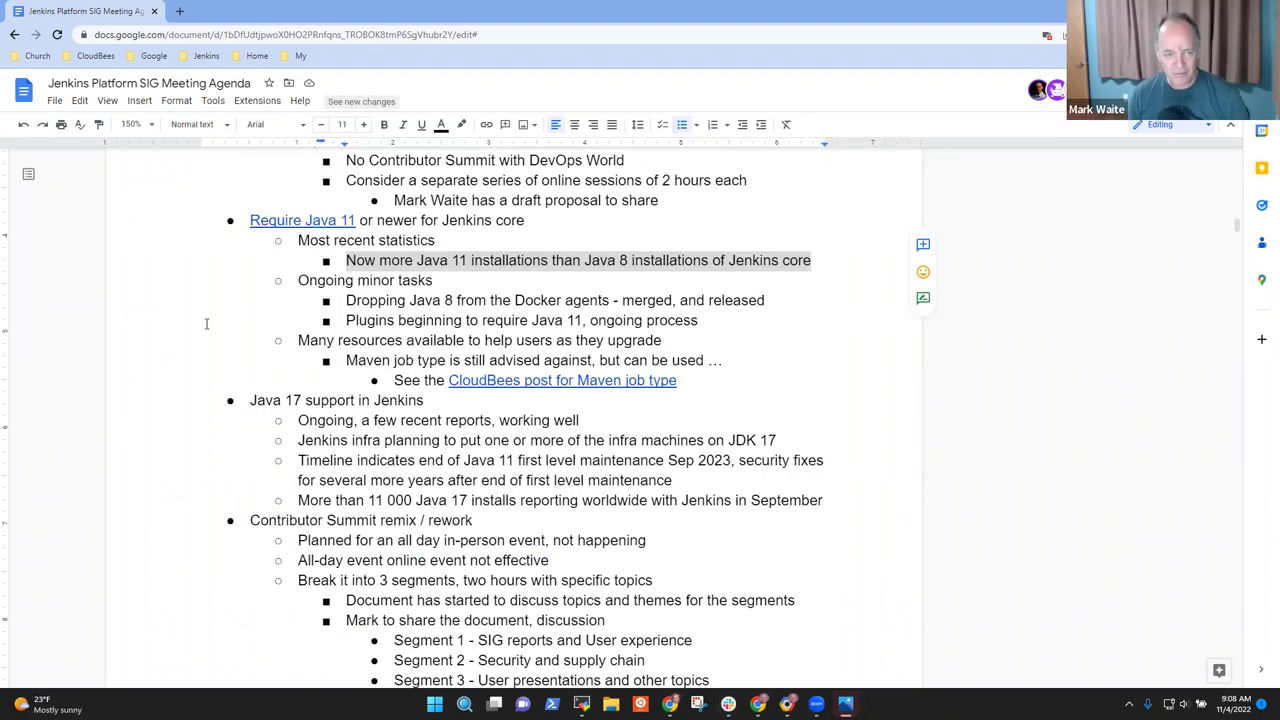
click(356, 244)
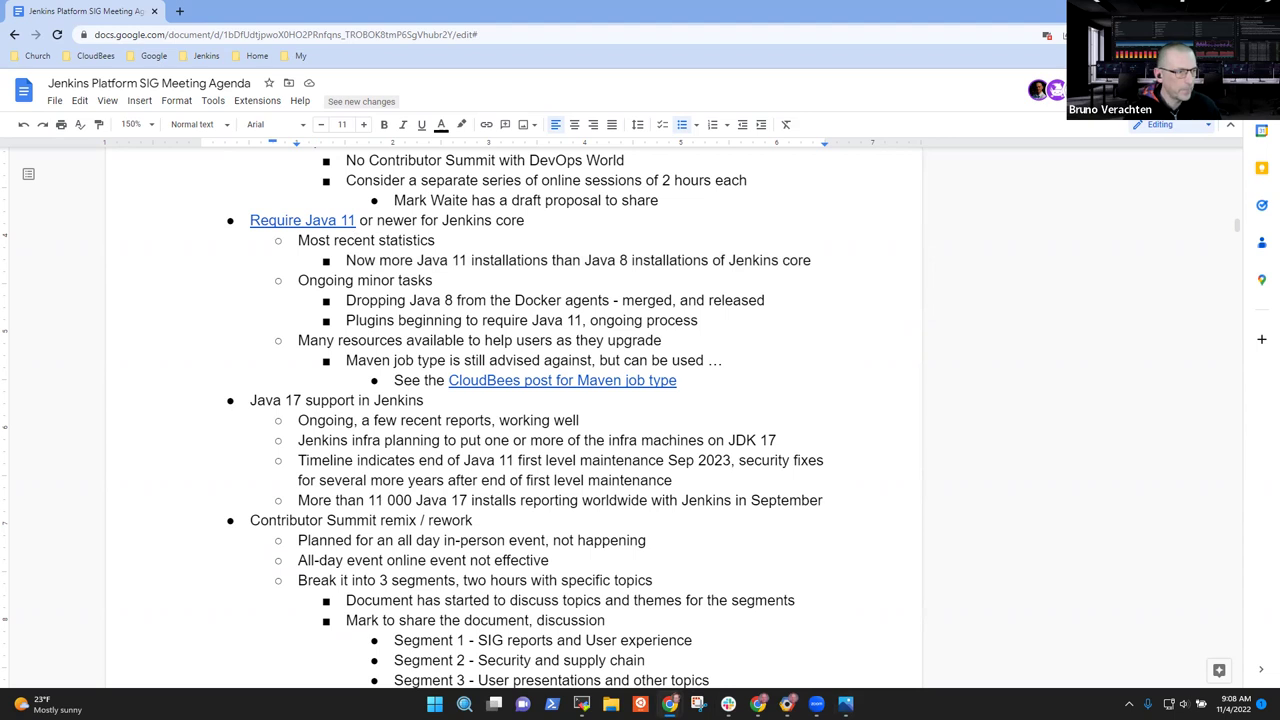
key(alt+Tab)
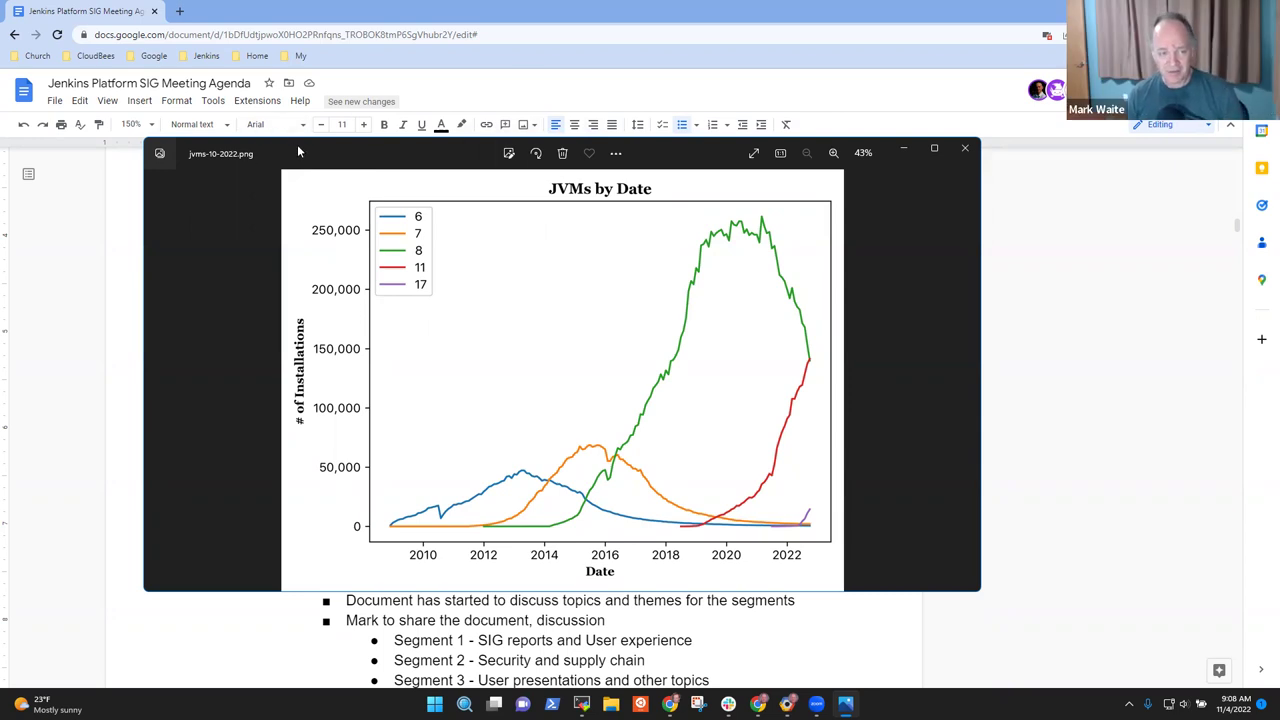
drag(326, 151, 302, 144)
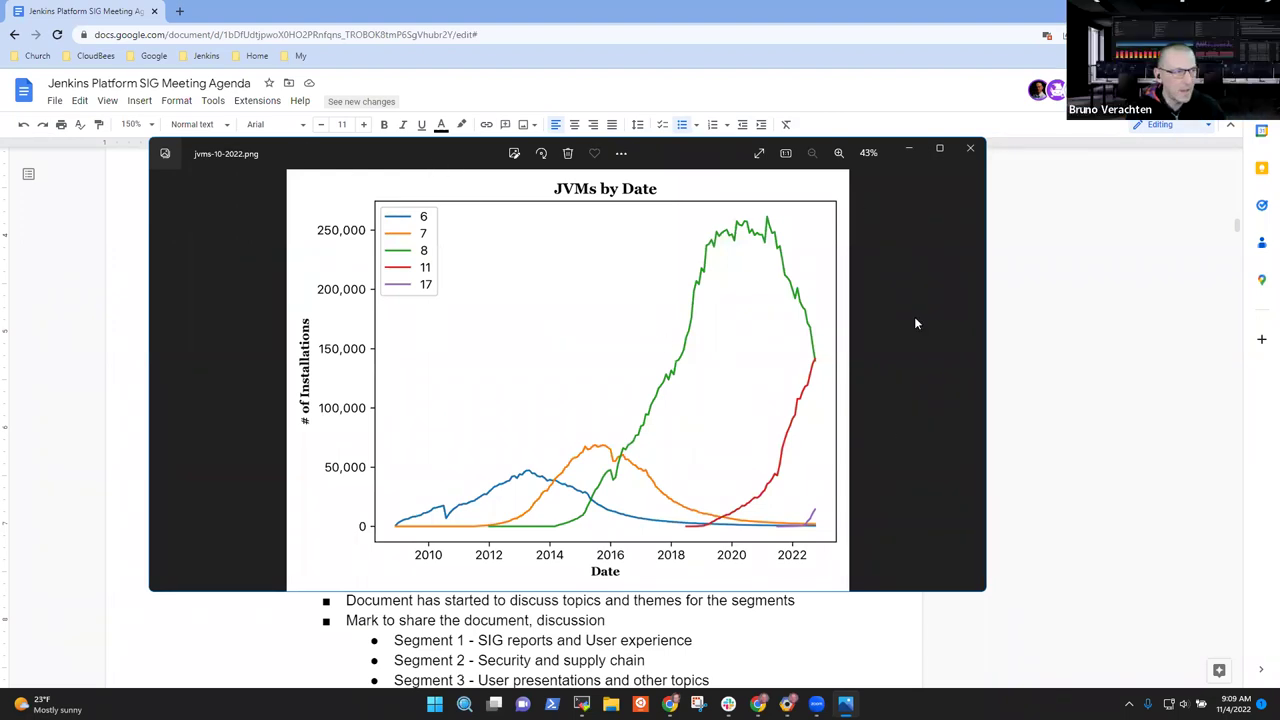
key(alt+Tab)
Insert the jvms-10-2022.png JVMs by Date chart below the statistics bullet and shrink it to fit the page
drag(824, 258, 814, 262)
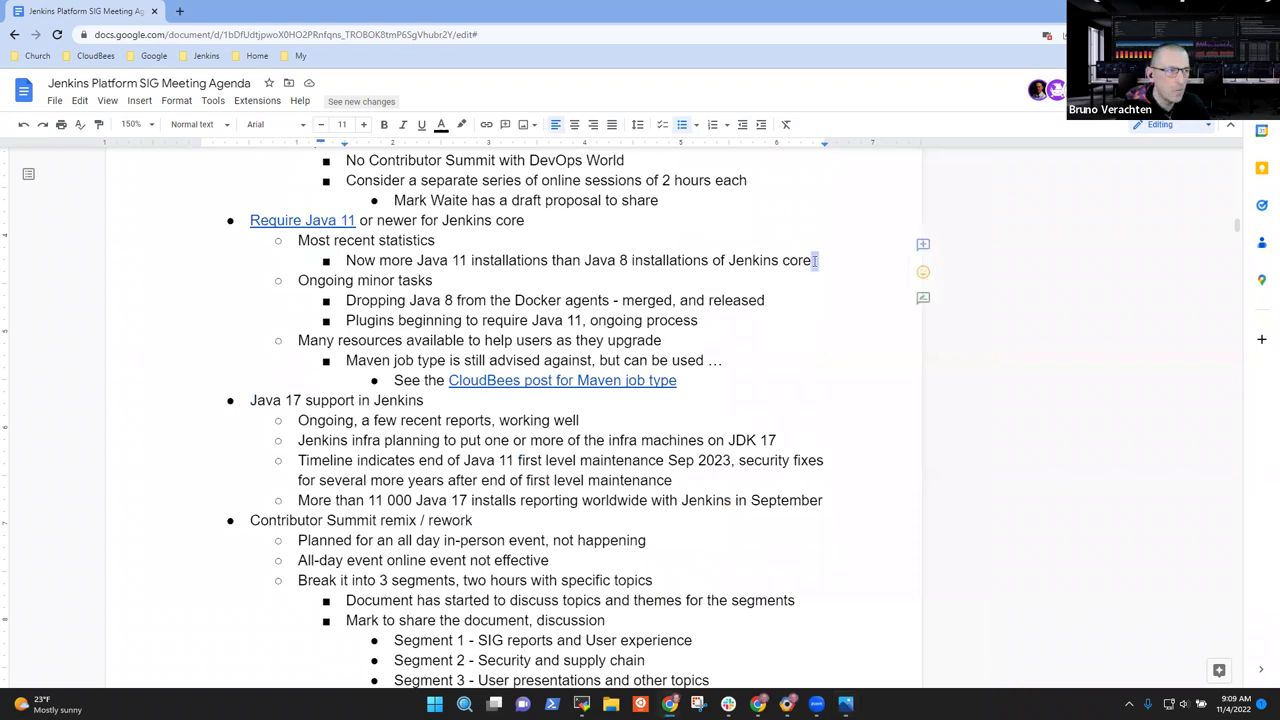
key(Return)
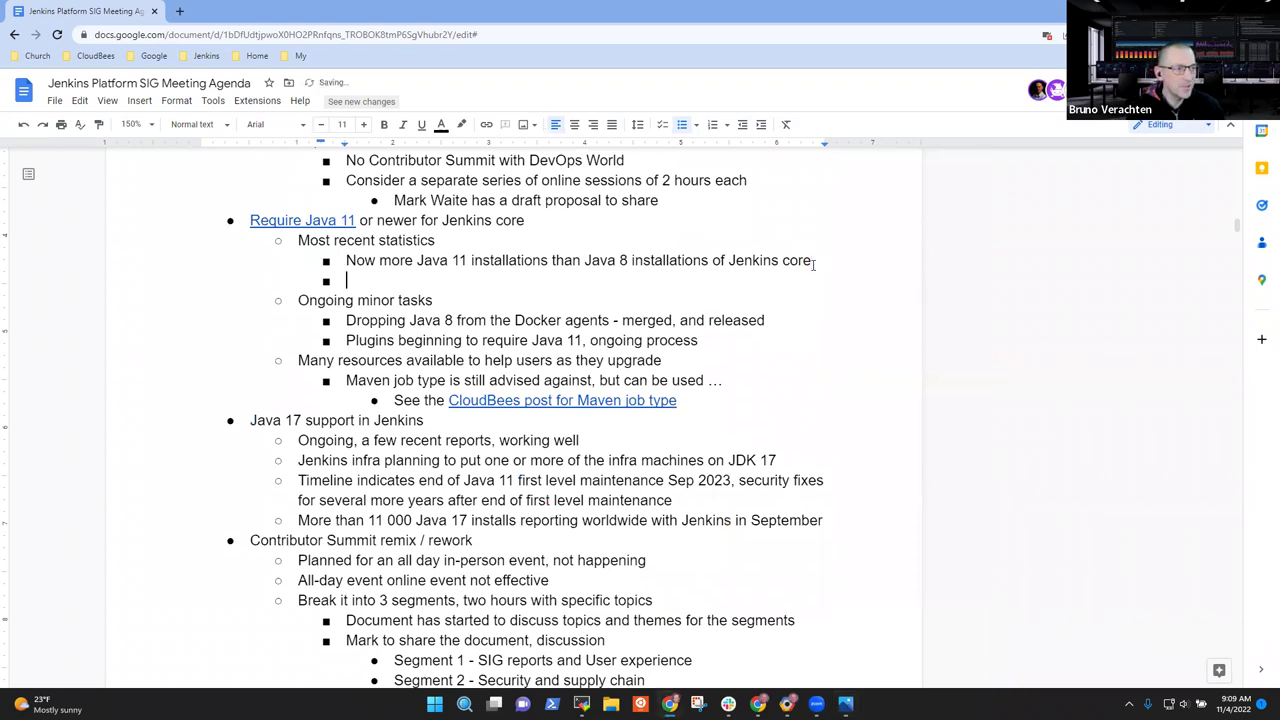
click(139, 101)
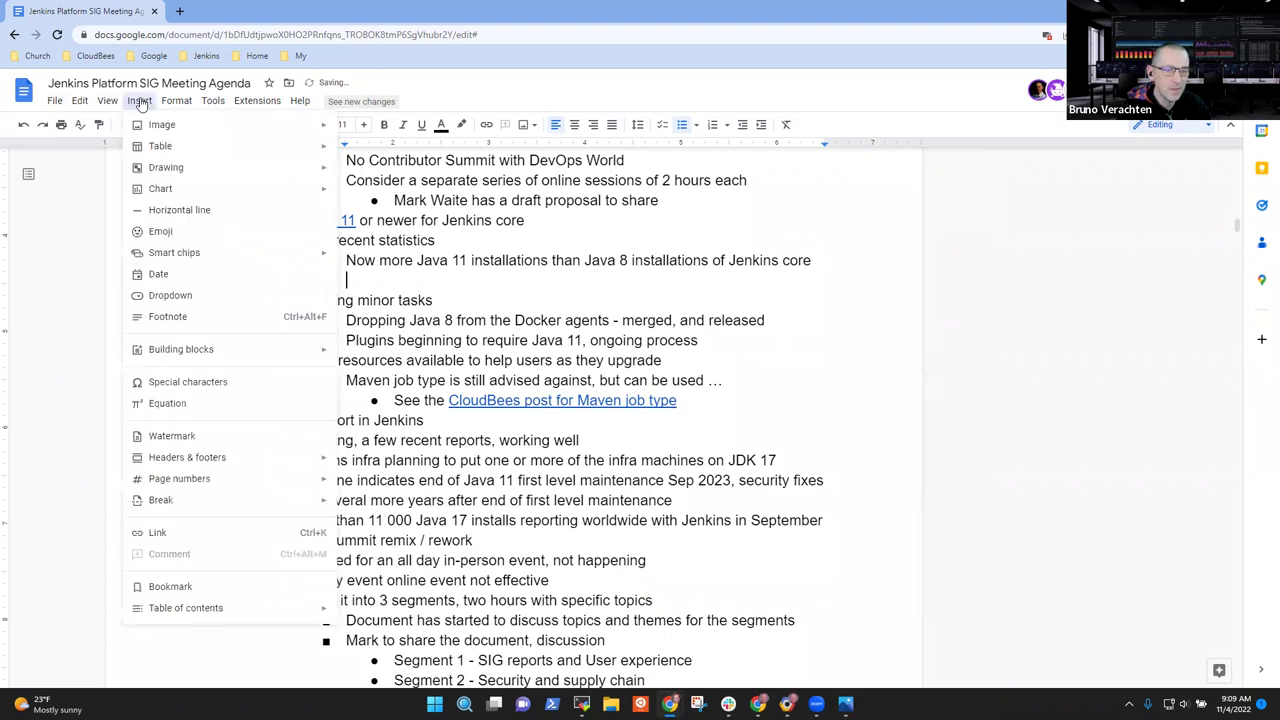
key(Escape)
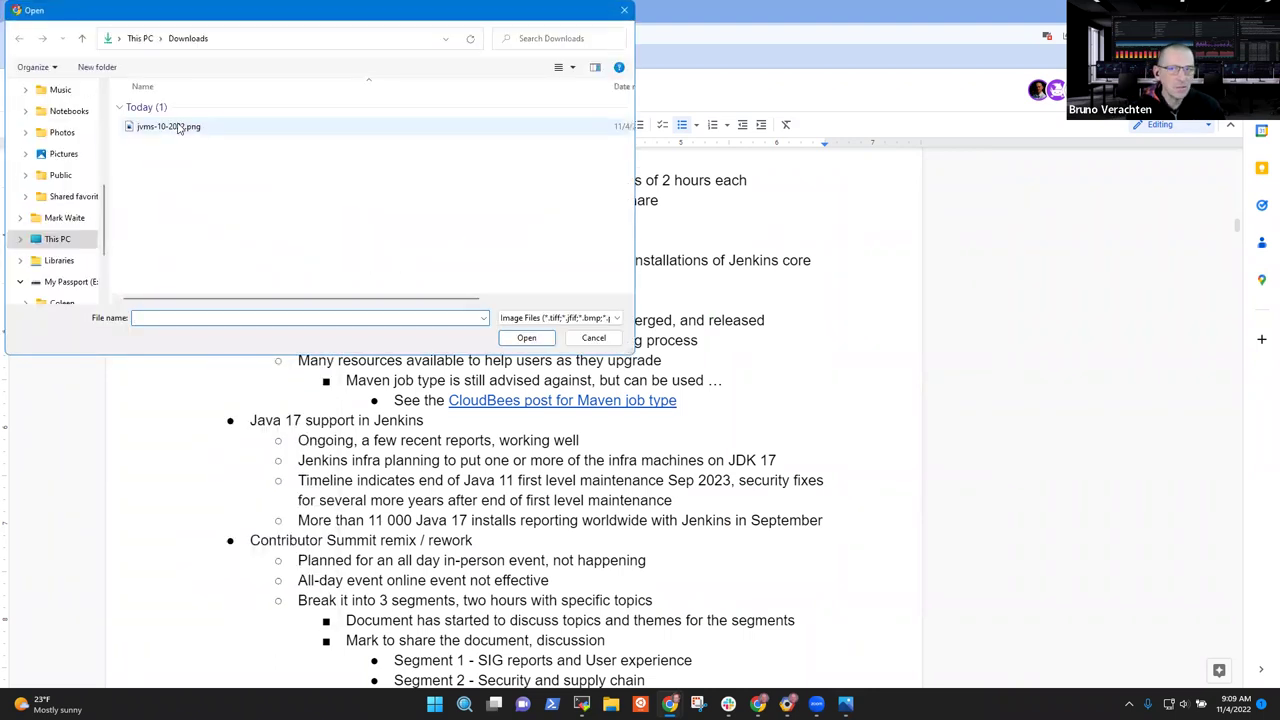
click(176, 126)
click(530, 342)
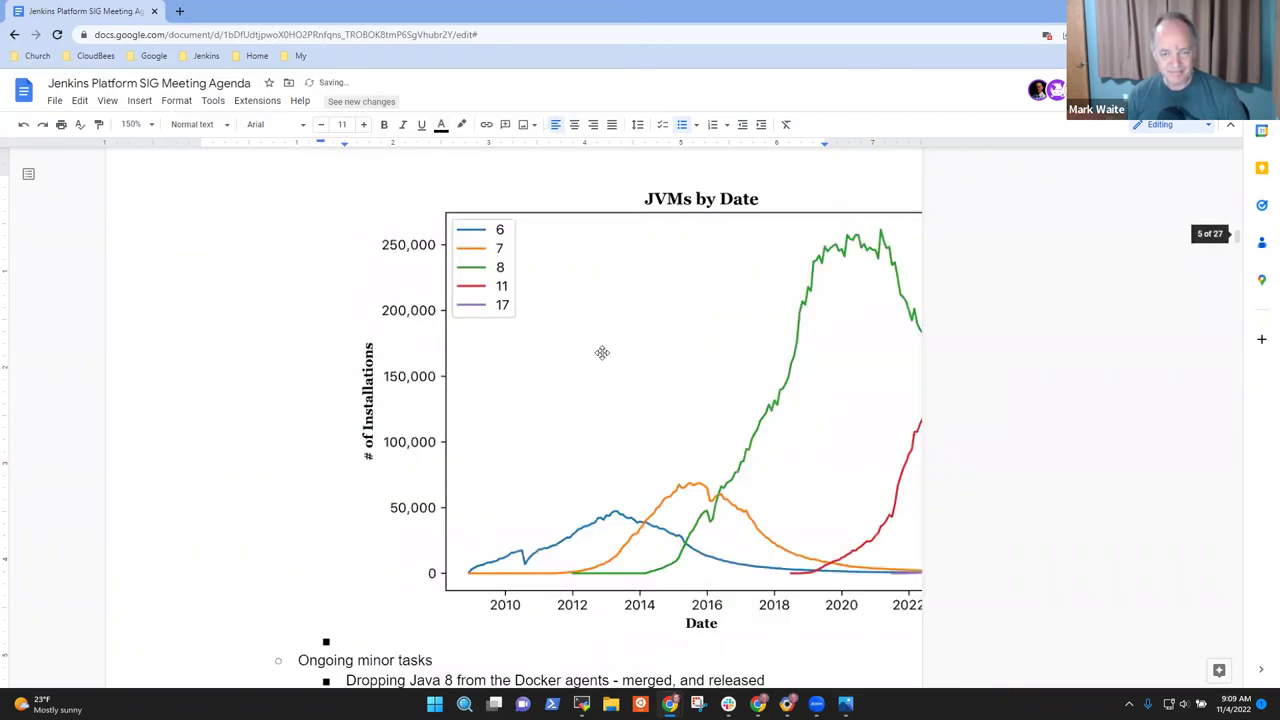
scroll(603, 376, up, 10)
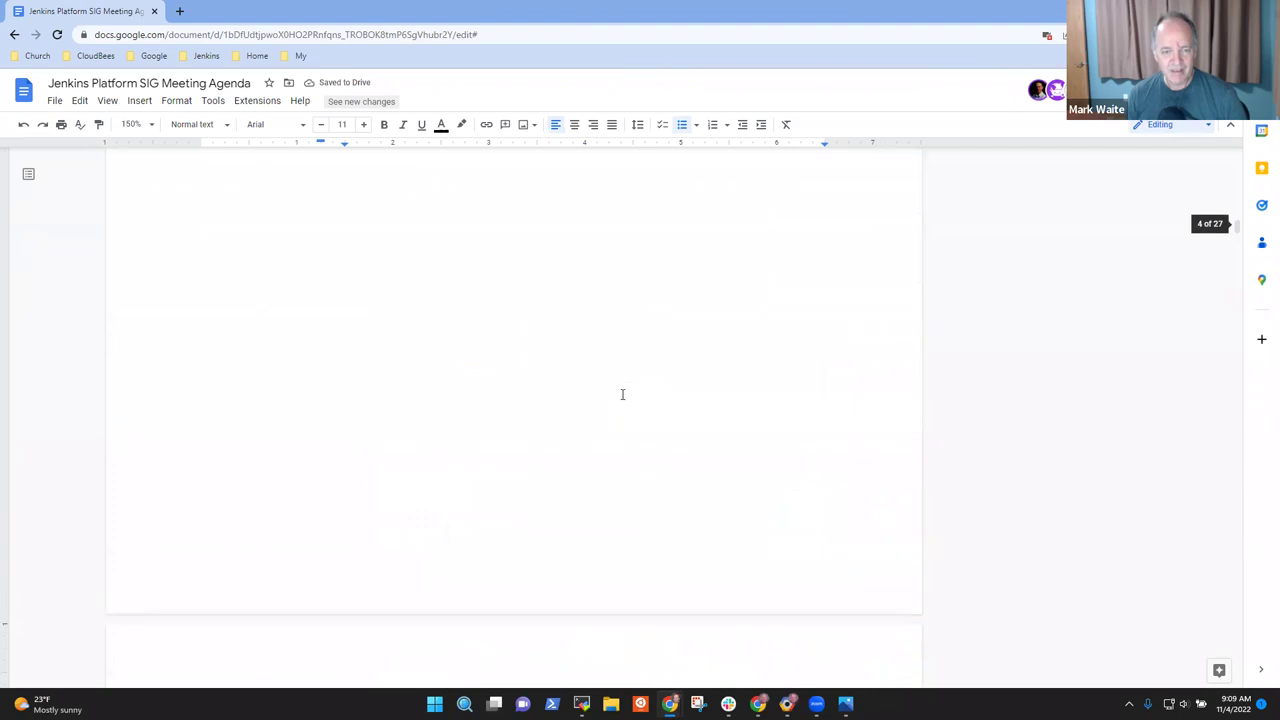
scroll(604, 389, down, 10)
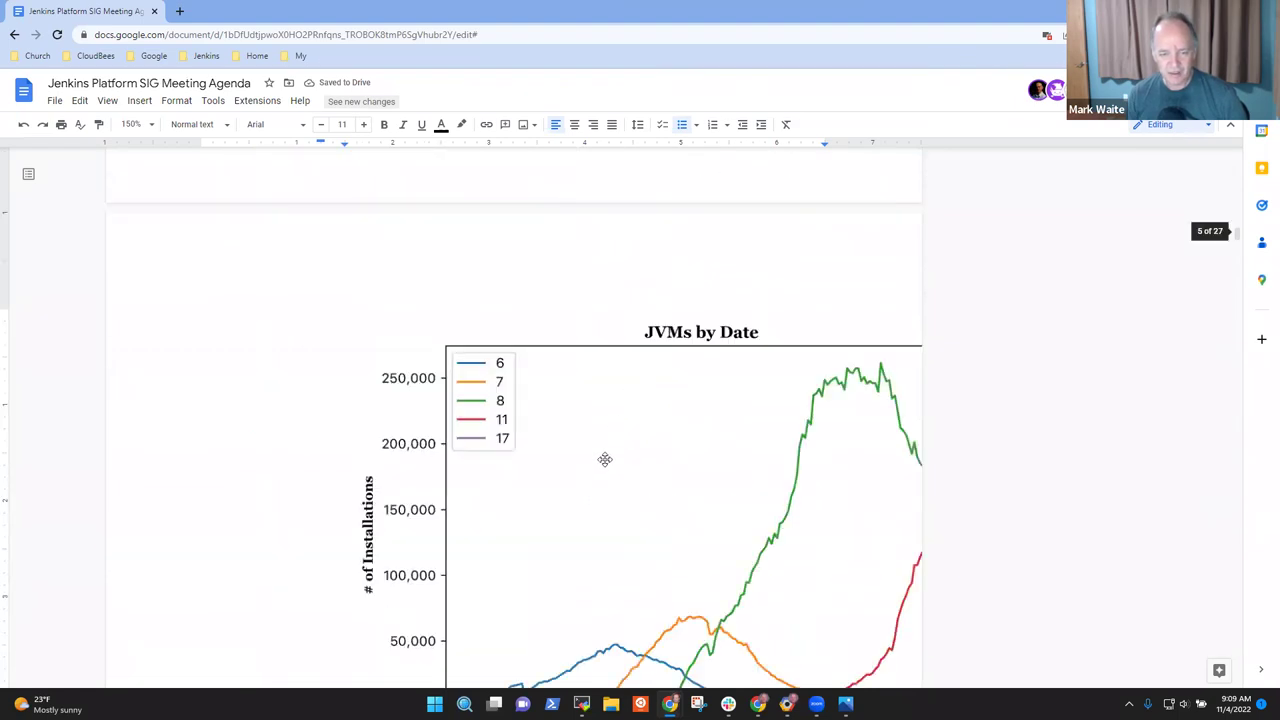
click(608, 459)
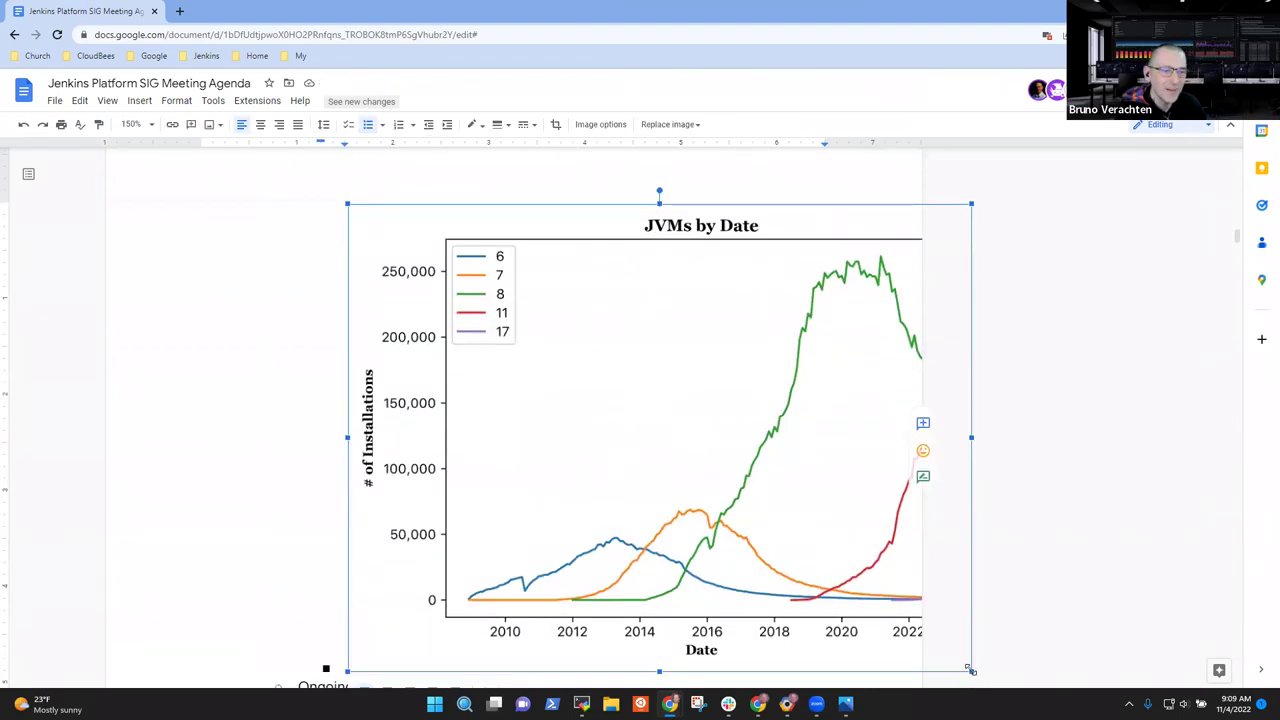
drag(970, 671, 714, 503)
scroll(557, 440, up, 6)
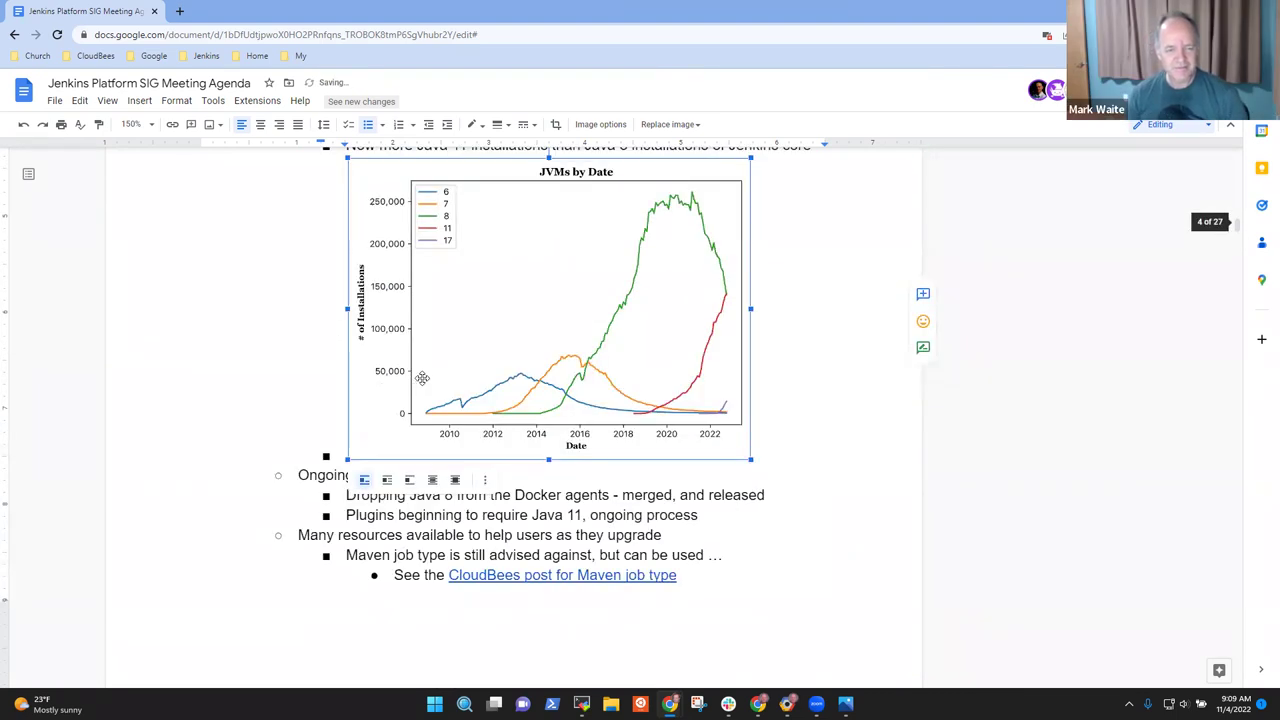
scroll(617, 393, up, 4)
click(822, 445)
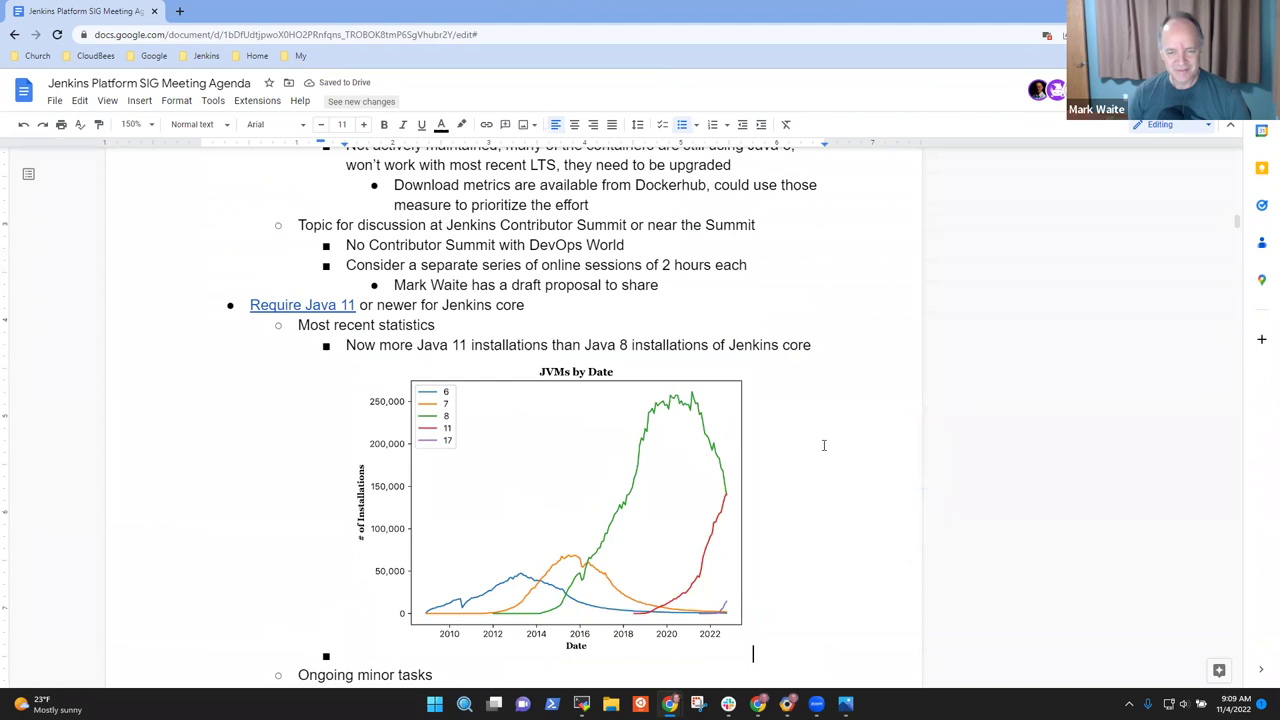
Select the whole 'Dropping Java 8' task line
click(503, 345)
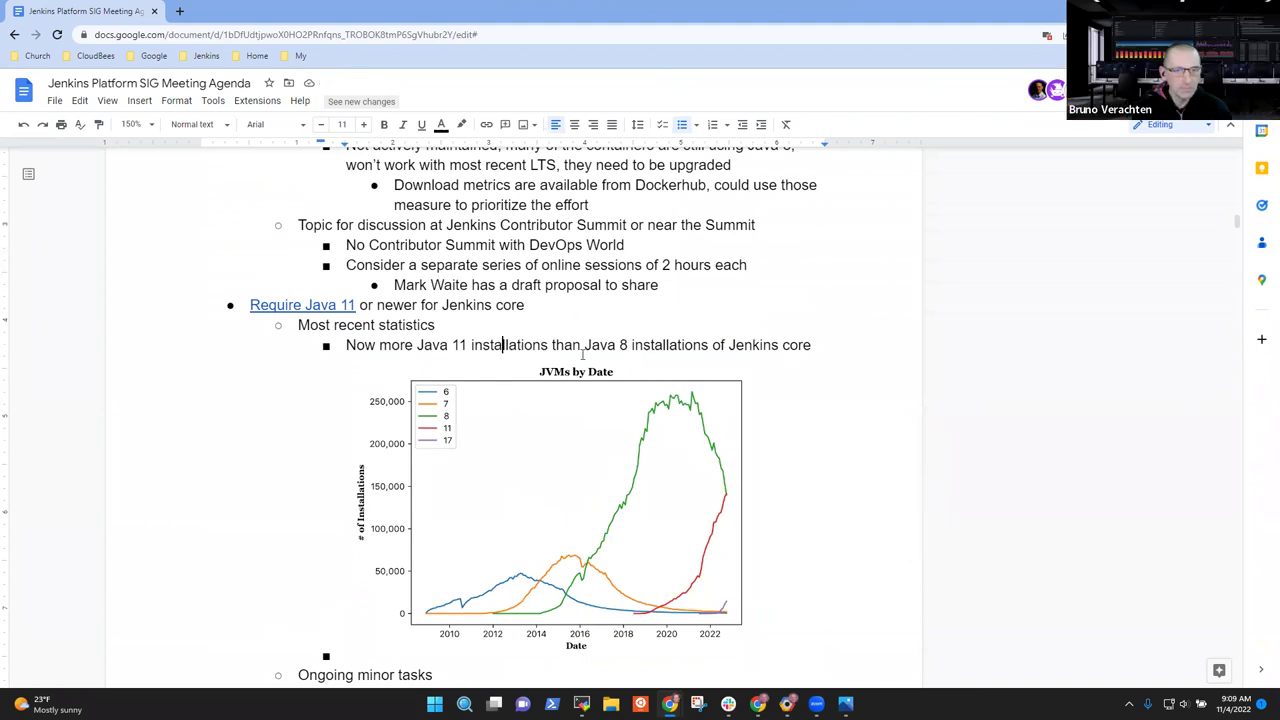
scroll(725, 320, down, 4)
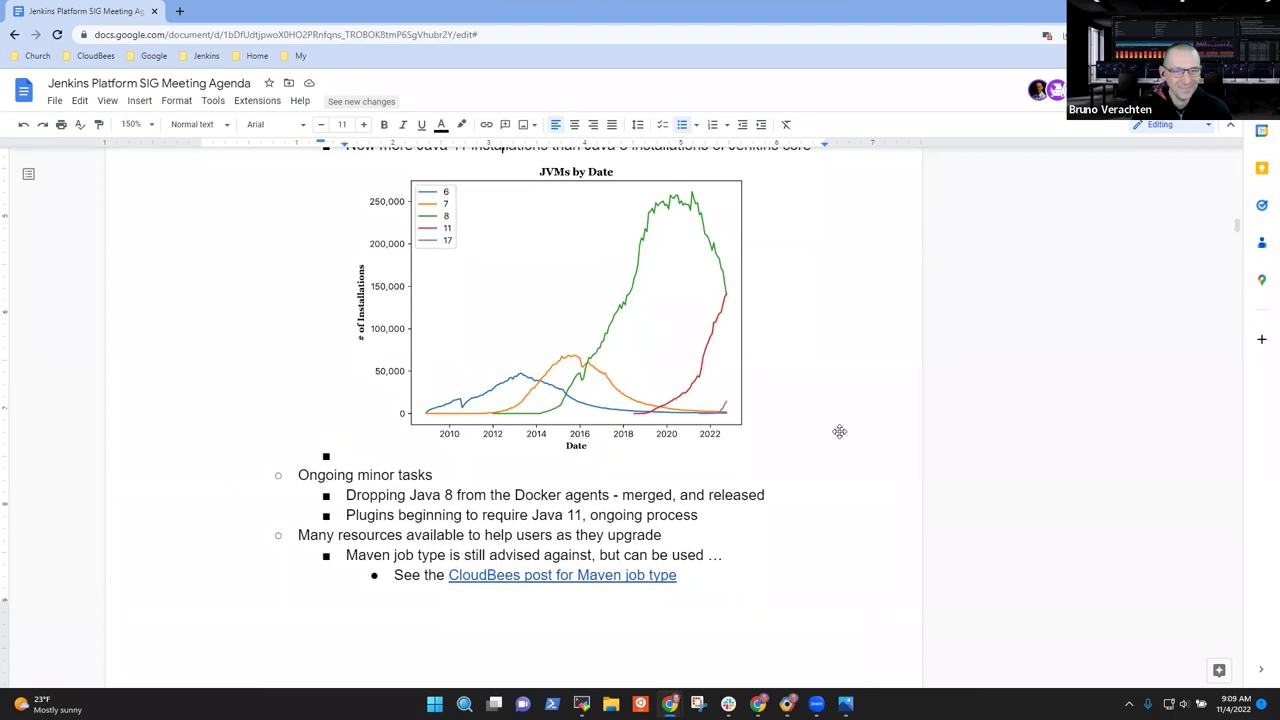
scroll(808, 323, up, 3)
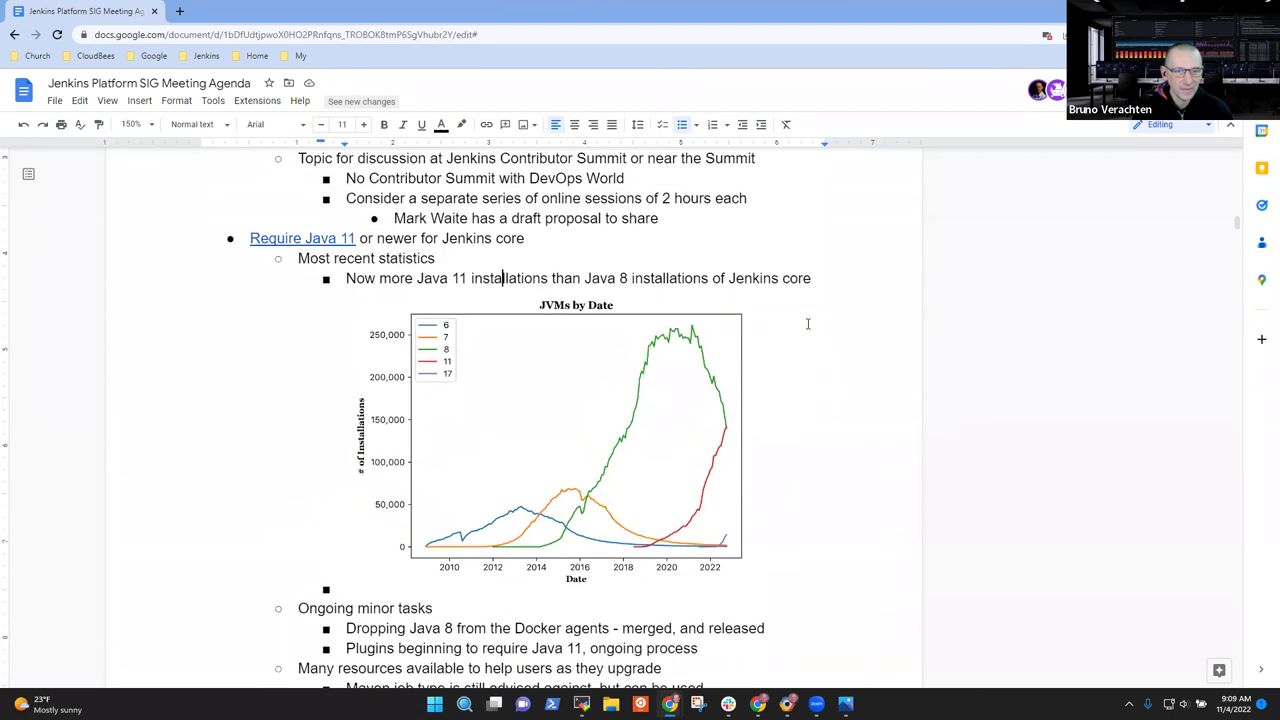
scroll(808, 322, down, 1)
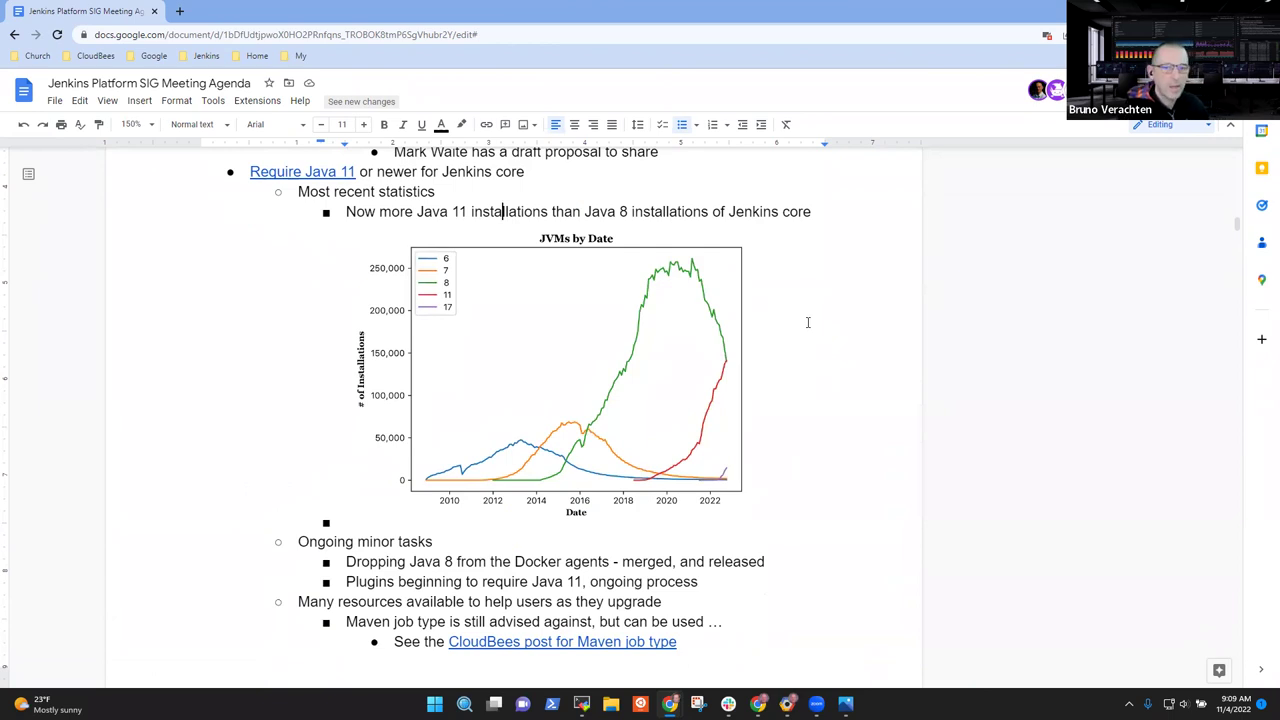
click(772, 564)
triple_click(774, 565)
Delete the Dropping Java 8 line, then undo to restore it and reselect it
key(Delete)
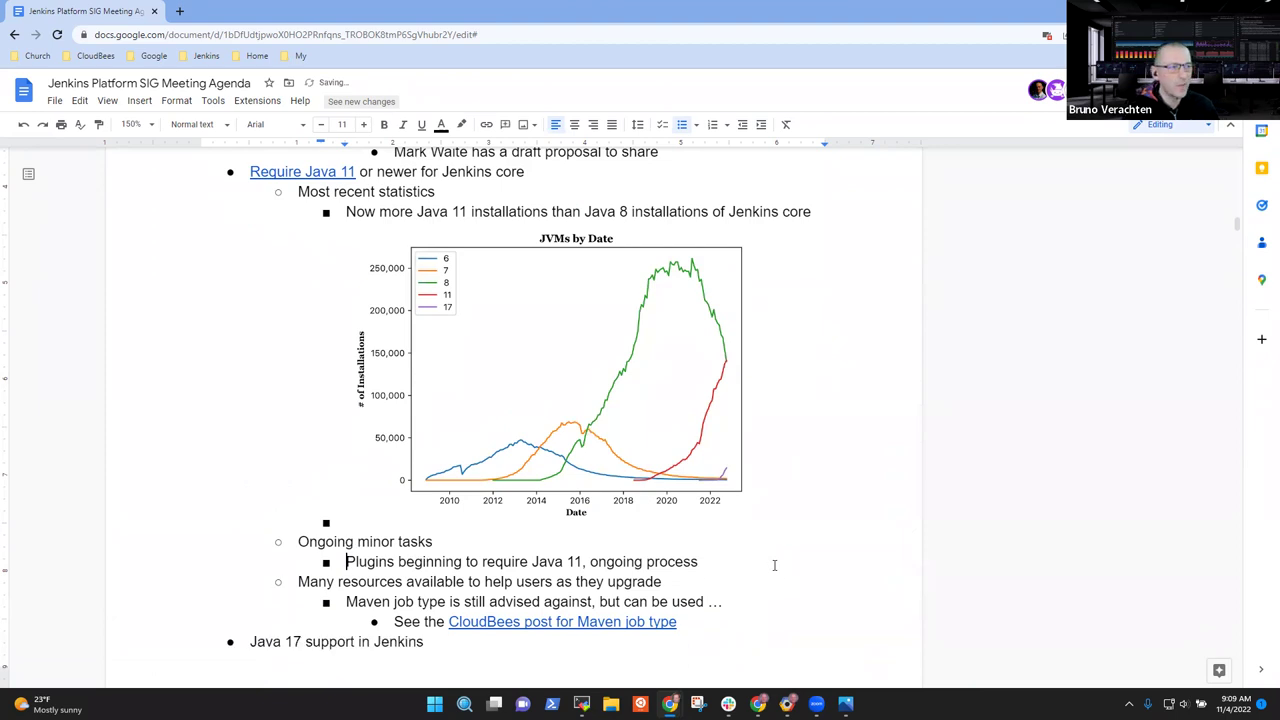
key(ctrl+z)
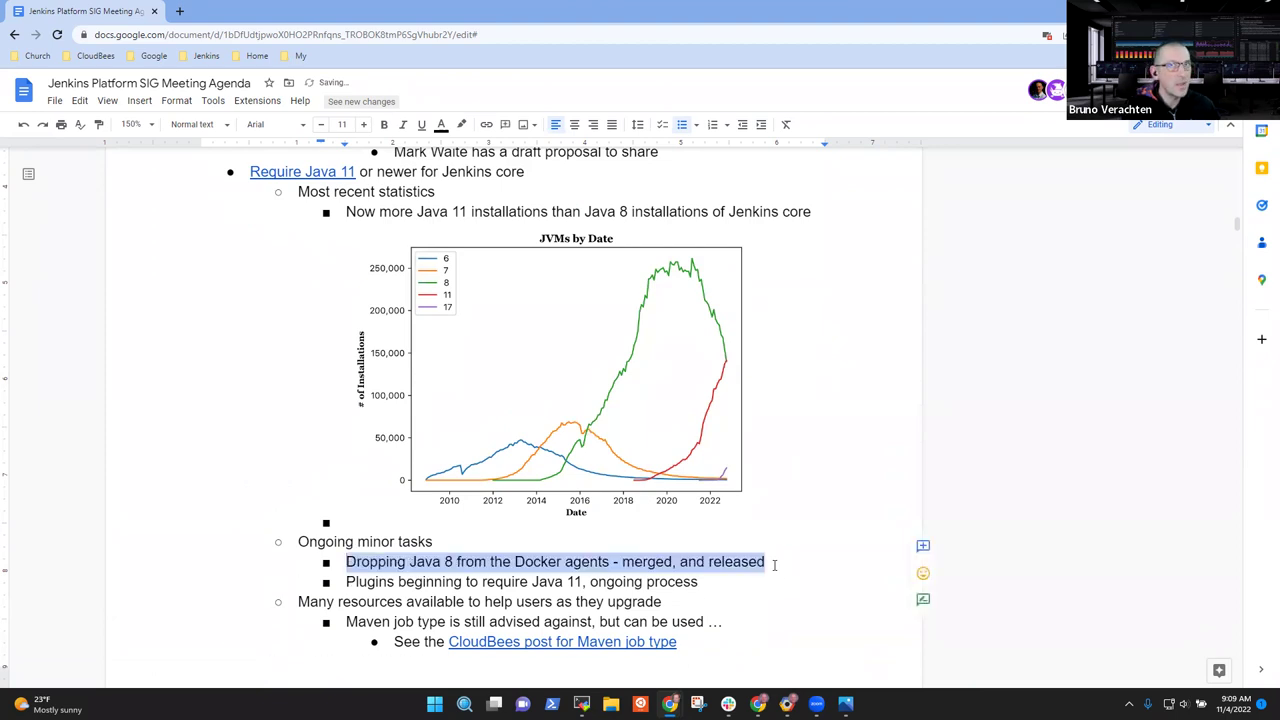
key(Left)
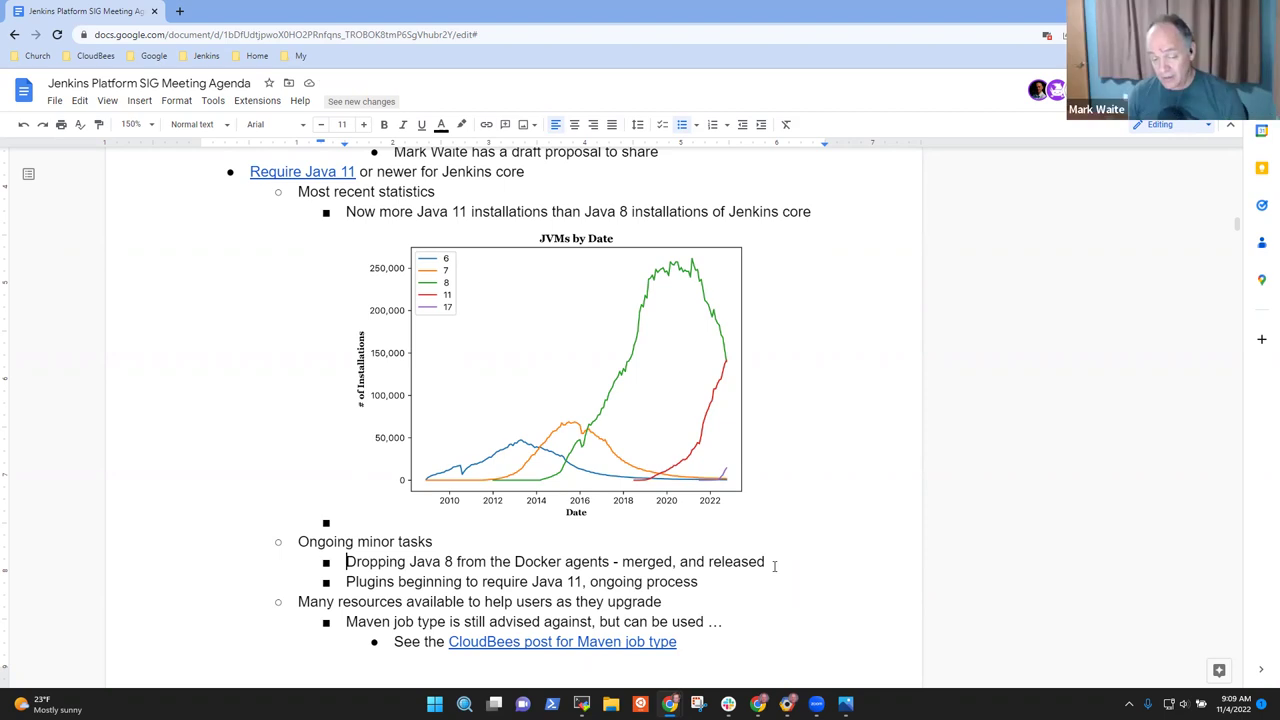
key(shift+End)
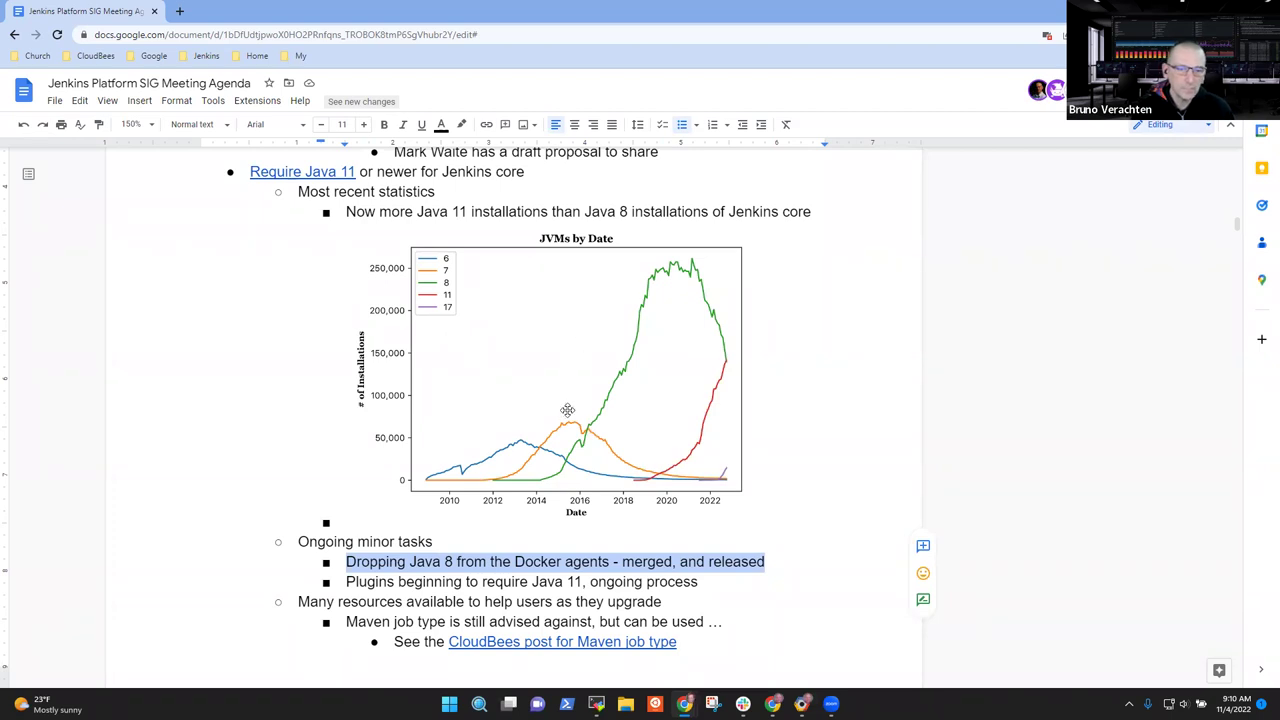
Scroll down to the 'Java 17 support in Jenkins' section
scroll(480, 413, down, 2)
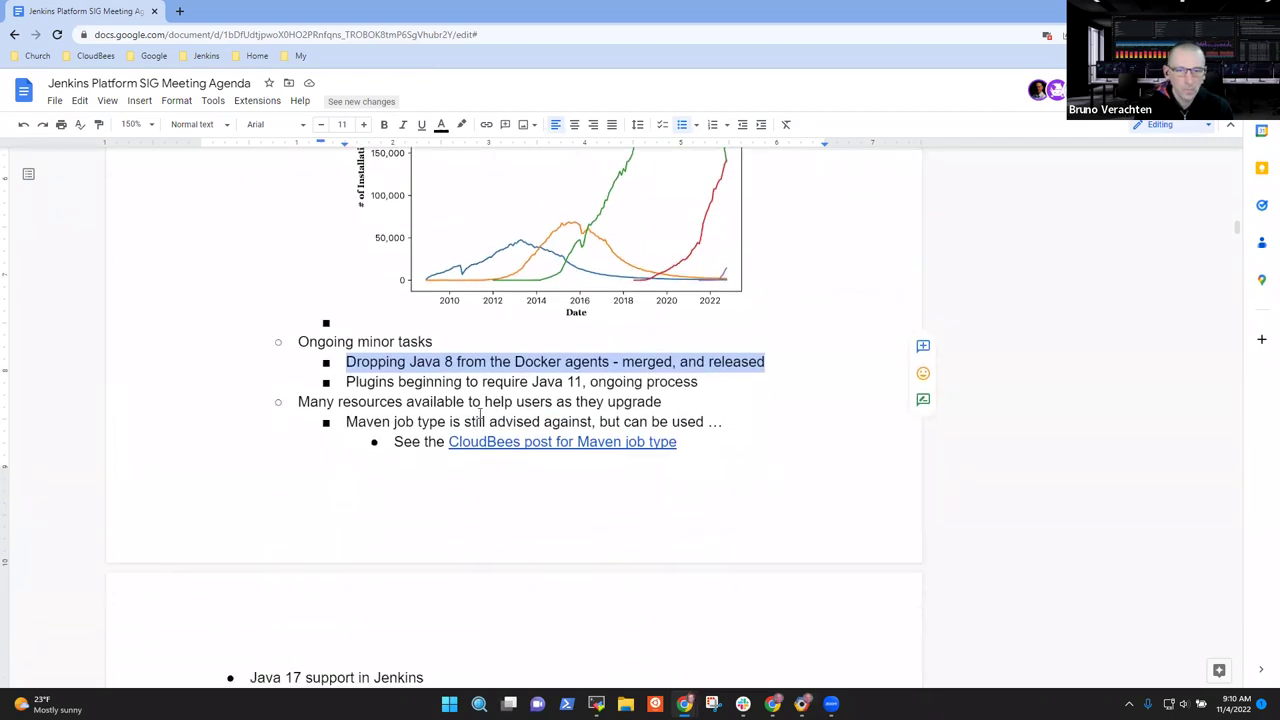
scroll(480, 413, down, 3)
scroll(497, 411, up, 2)
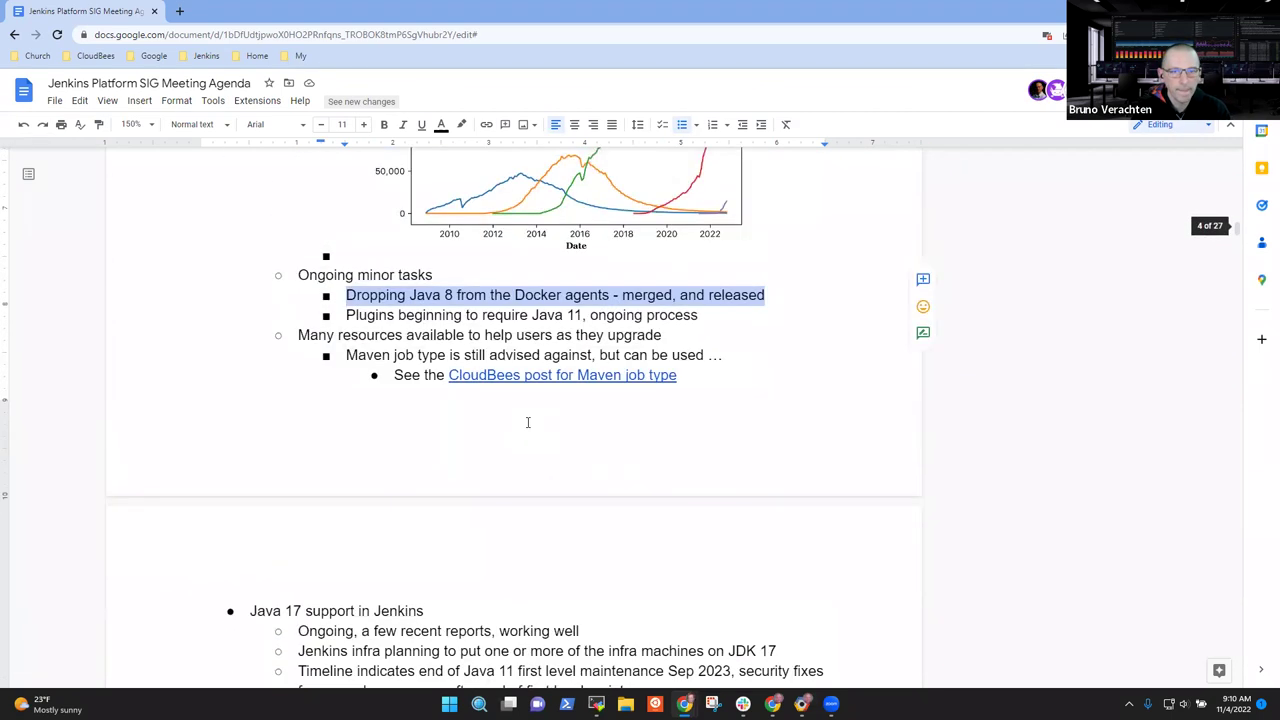
scroll(528, 422, down, 3)
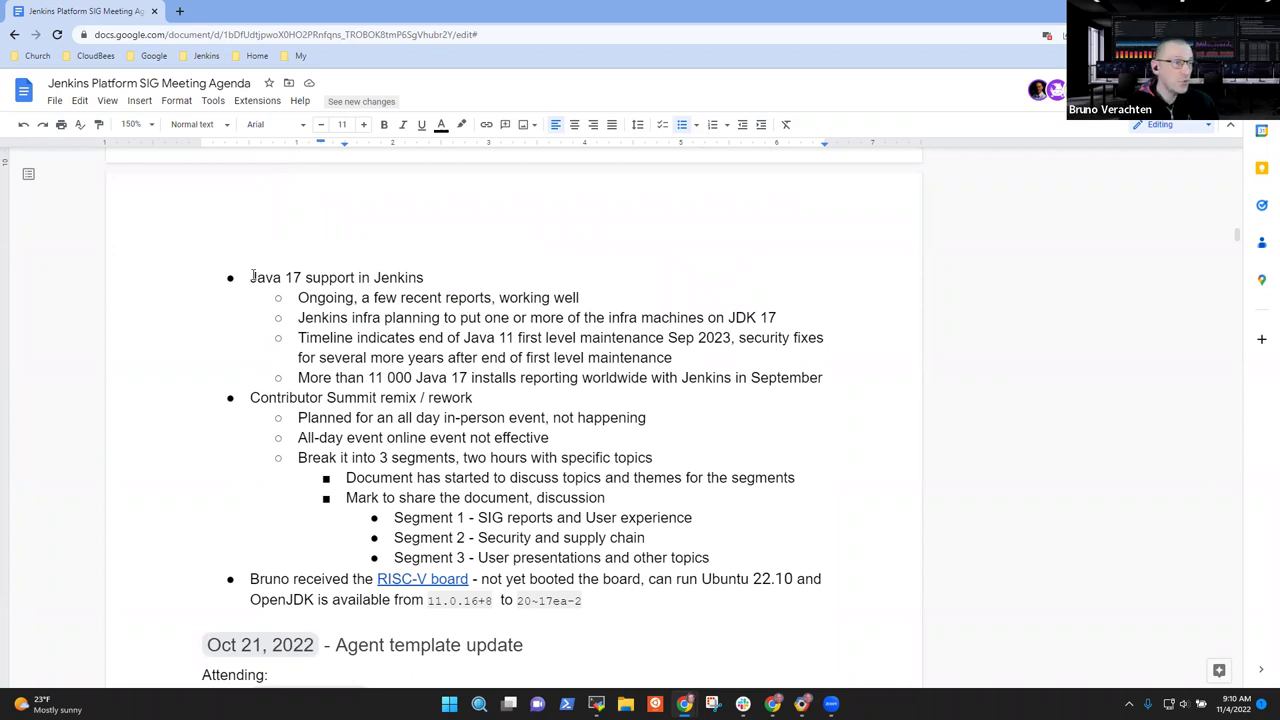
Add a bullet below the Java 17 items noting ARM64 images had an issue last week
drag(252, 277, 427, 279)
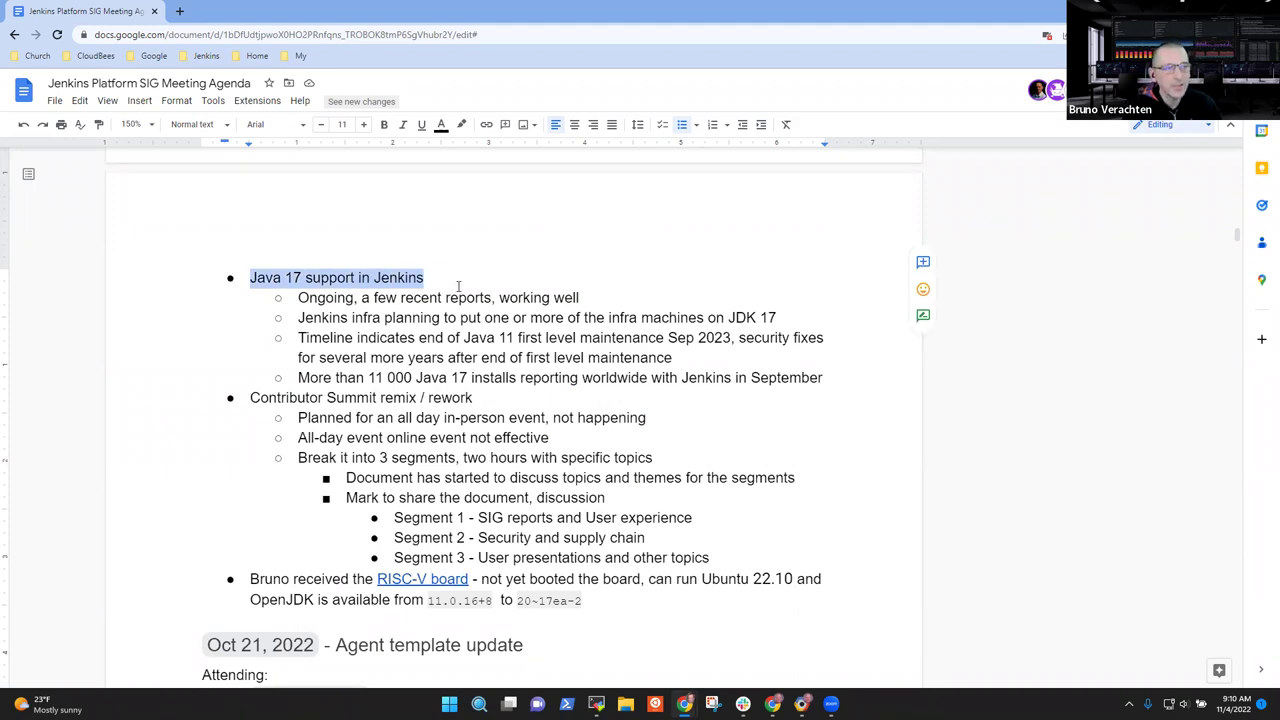
key(Down)
key(Down)
key(Down)
key(Down)
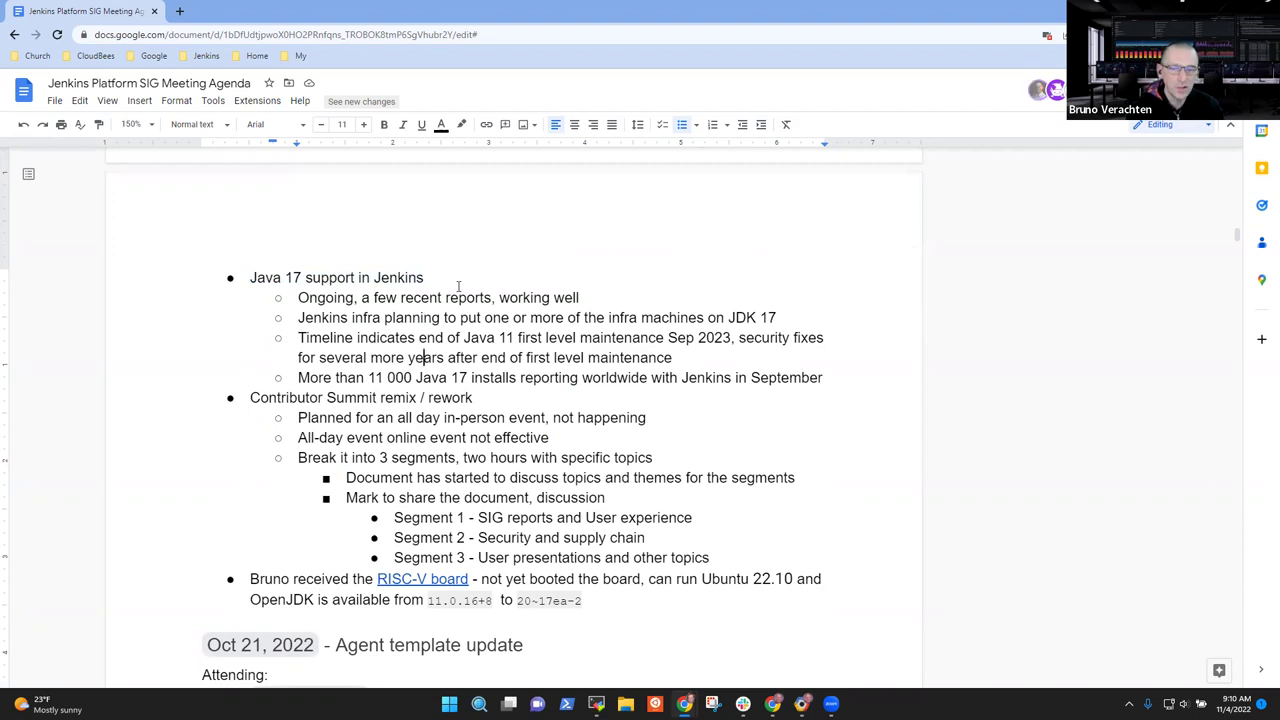
key(End)
key(Up)
key(Down)
key(Down)
key(End)
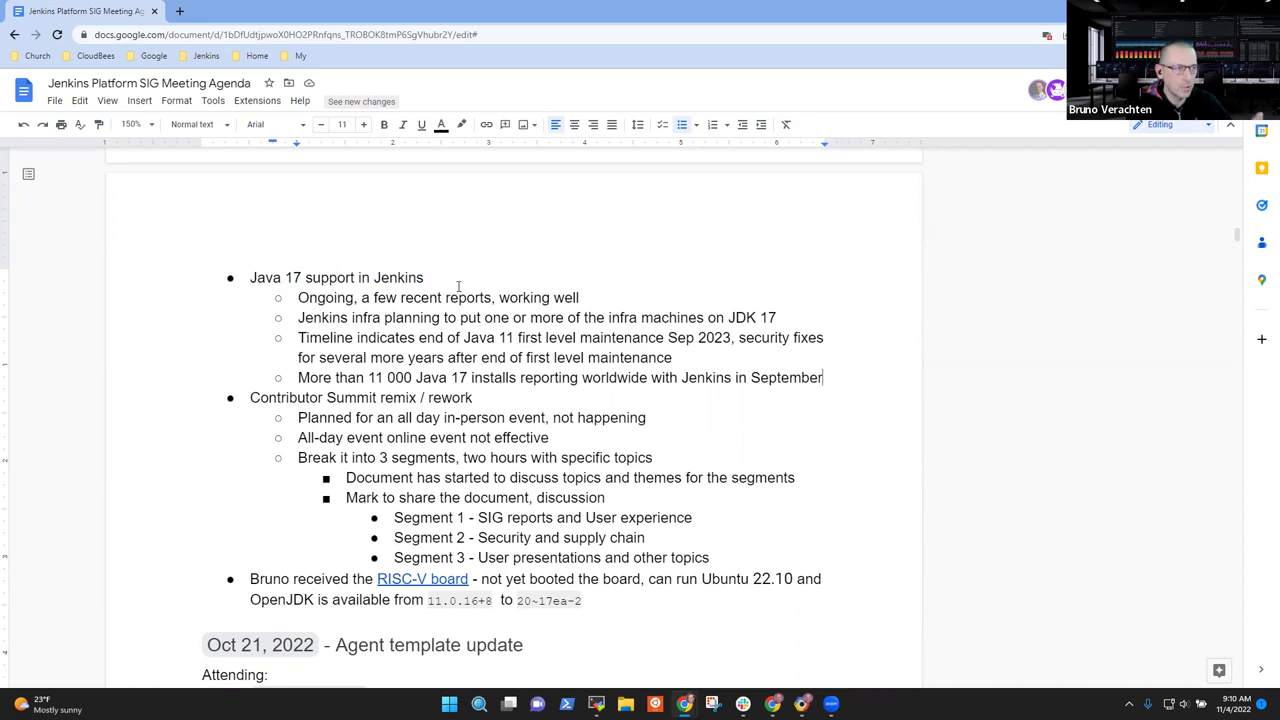
key(Return)
text(AR)
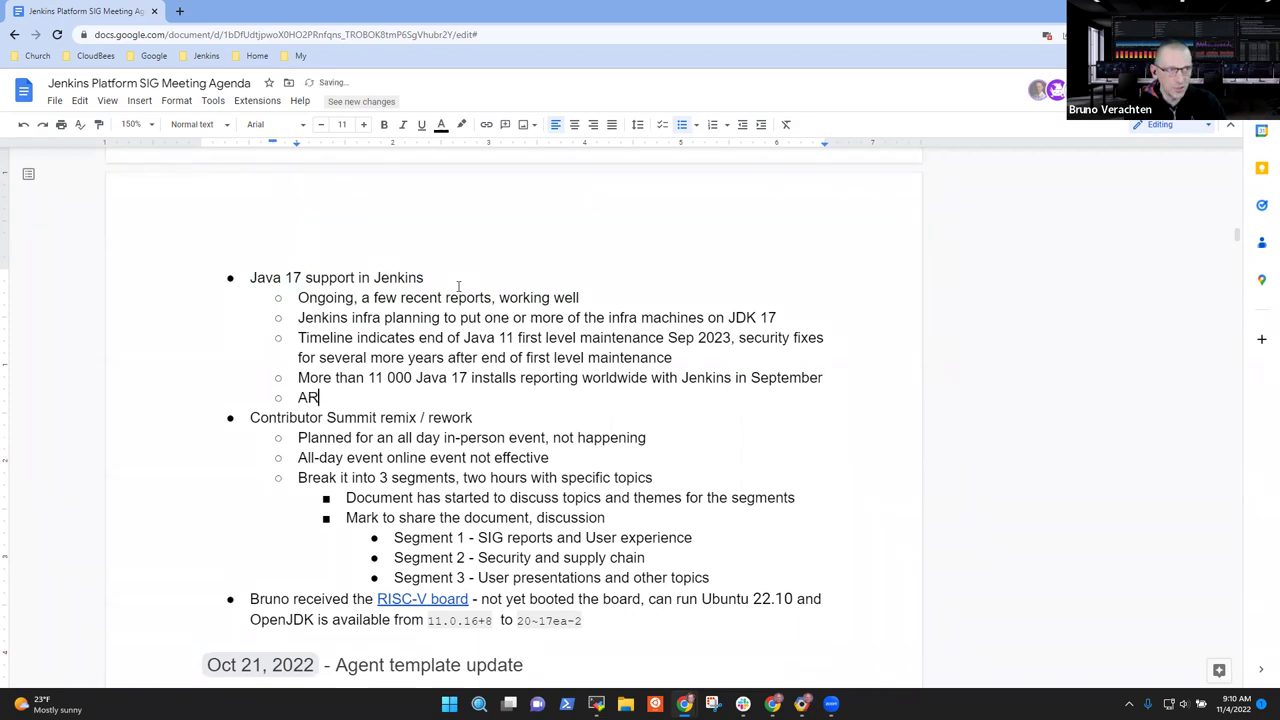
text(M6)
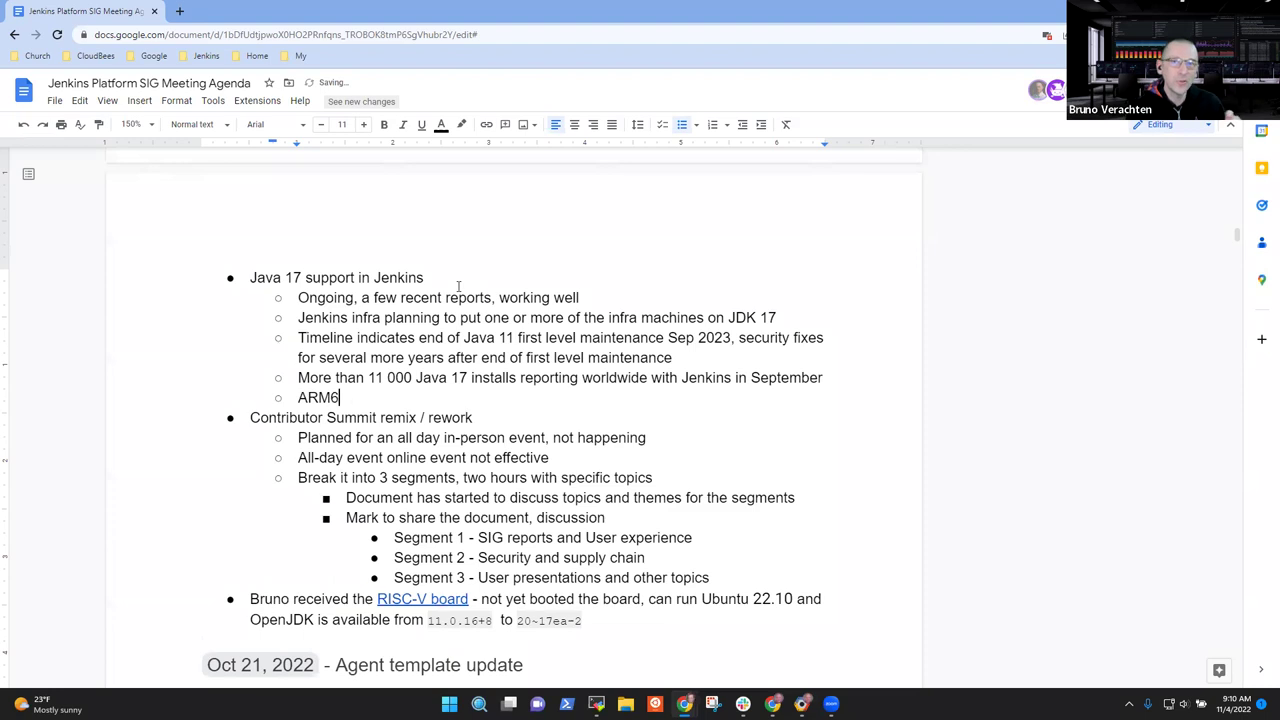
text(4 images had abs)
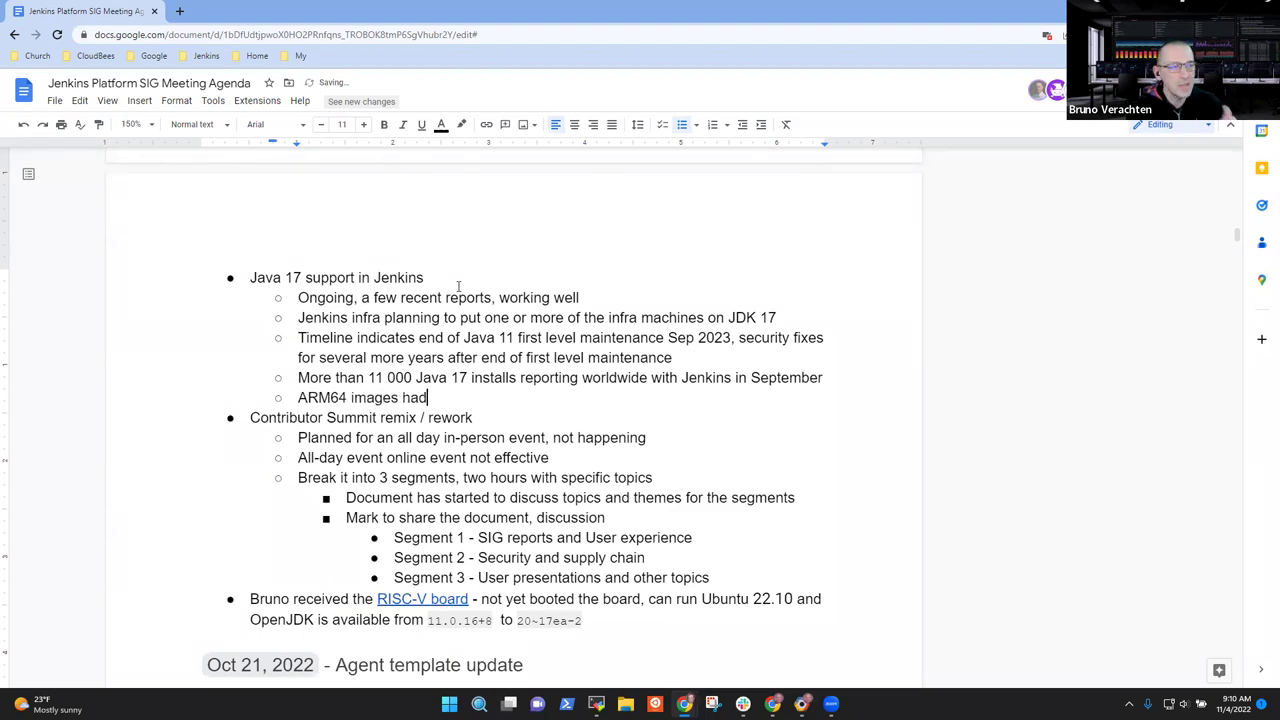
key(BackSpace)
text(issue)
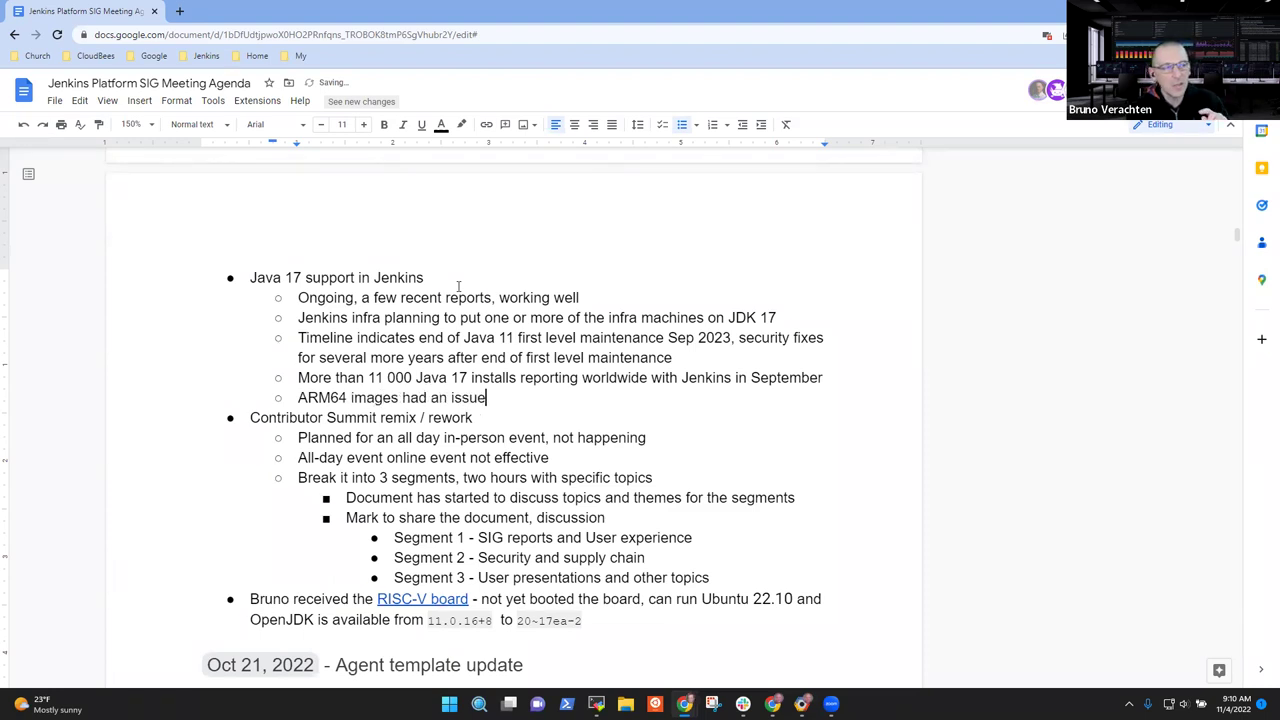
text( last)
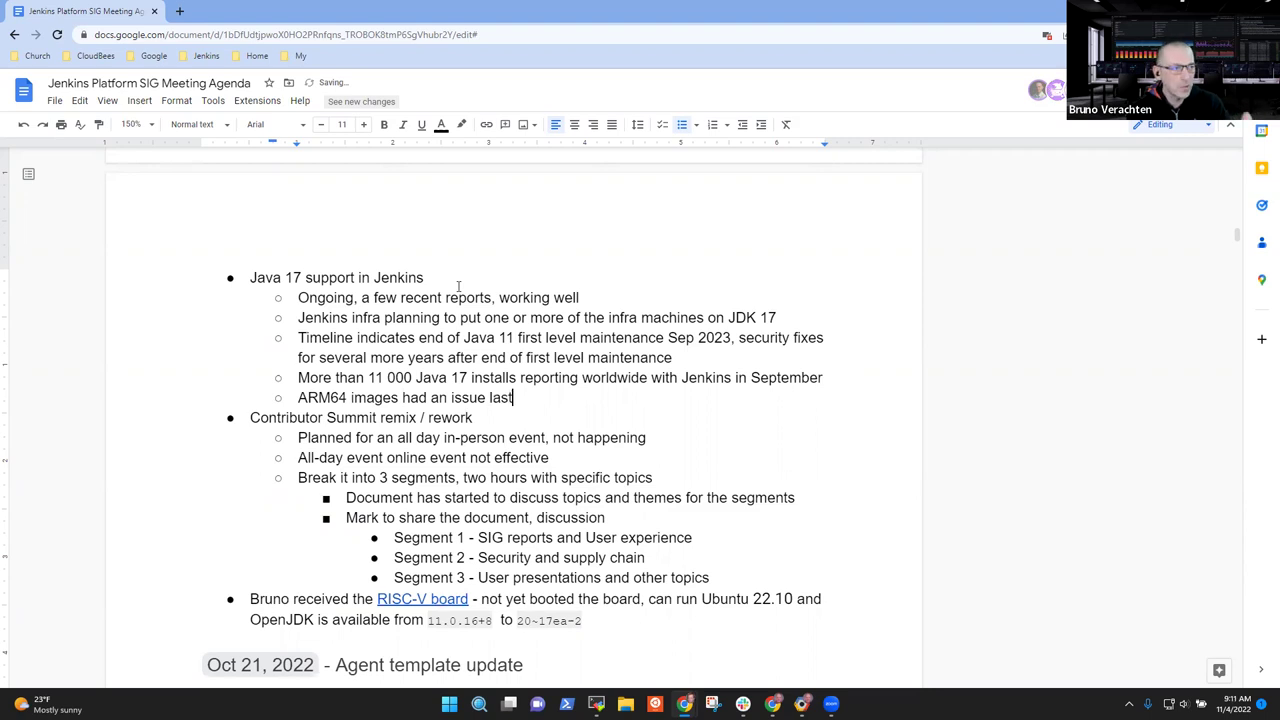
text( week)
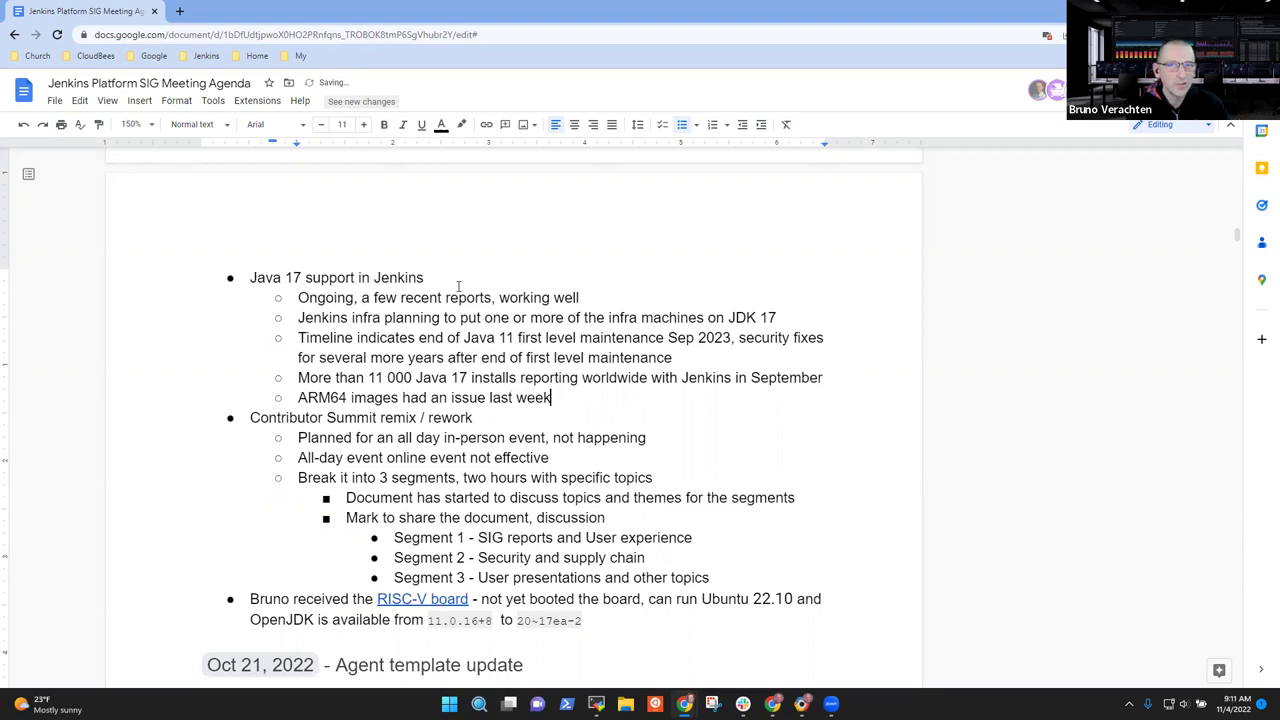
Add nested notes: 'Correction has been merged and released' and 'Originally issue associate with arm32 Docker container image'
key(Return)
key(Tab)
text(Correction )
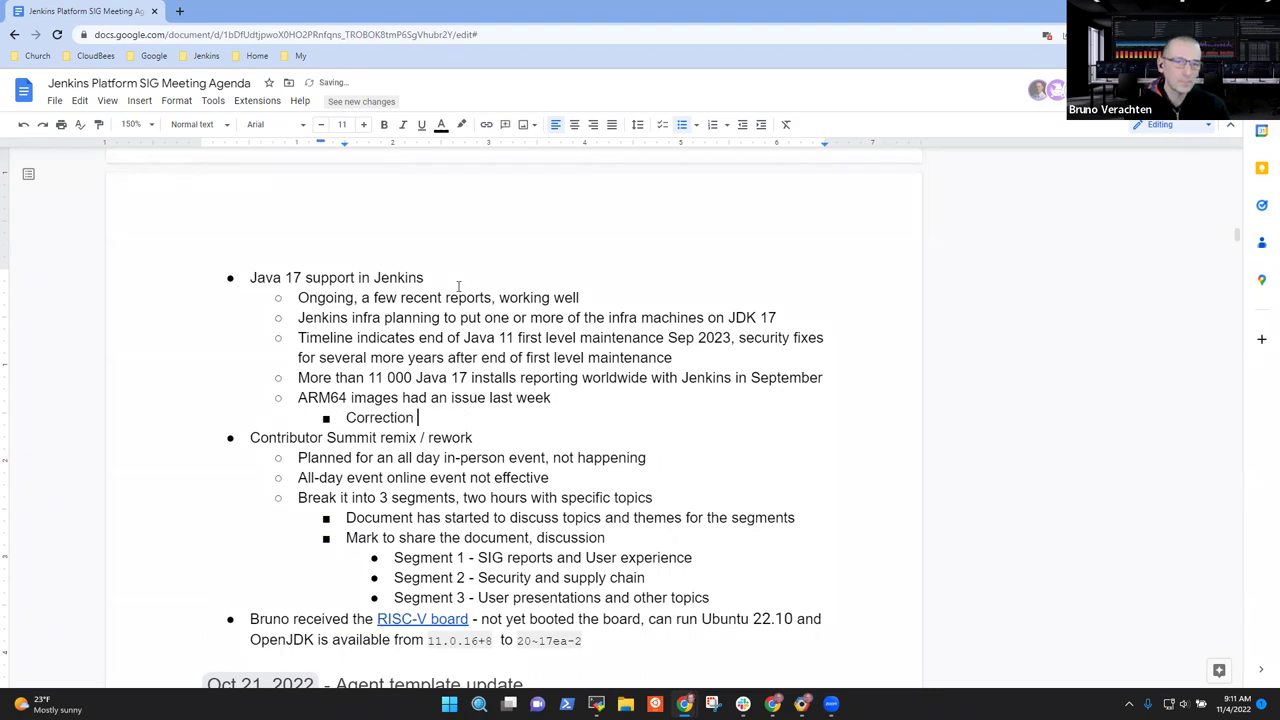
text(has been merfge)
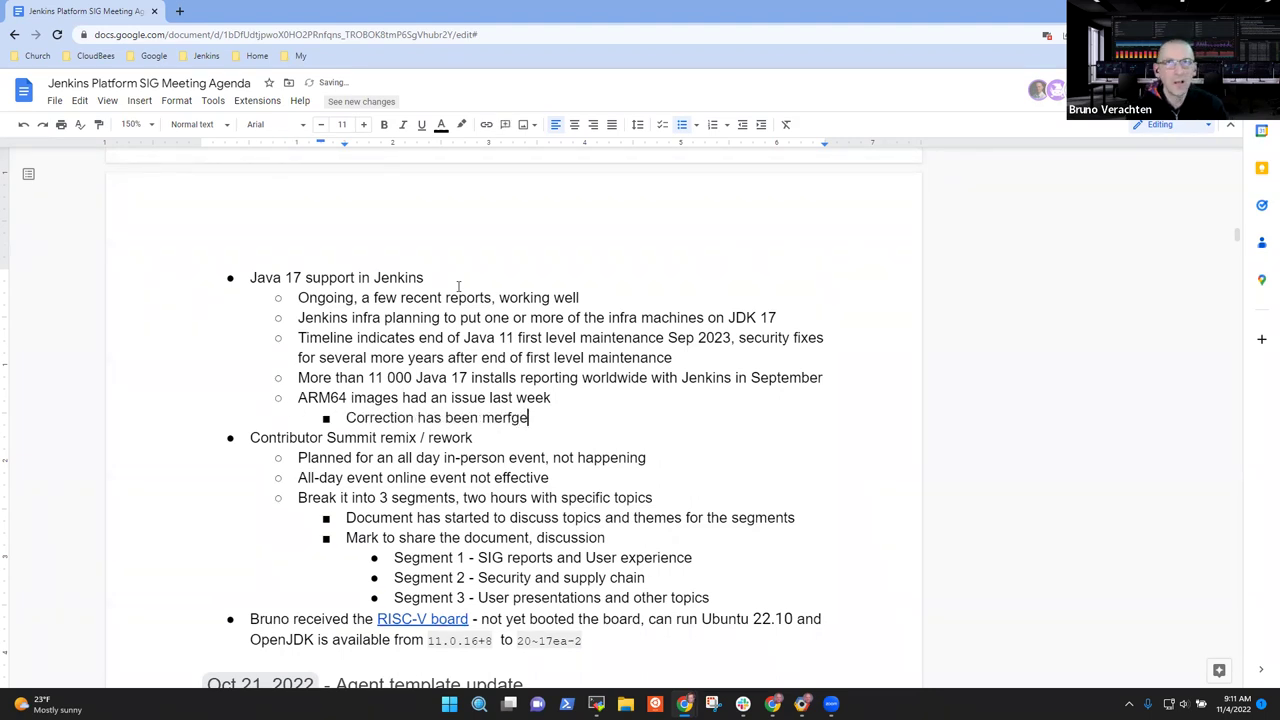
key(BackSpace)
key(BackSpace)
key(BackSpace)
text(ged a)
key(BackSpace)
key(BackSpace)
key(BackSpace)
key(BackSpace)
key(BackSpace)
key(BackSpace)
key(BackSpace)
key(BackSpace)
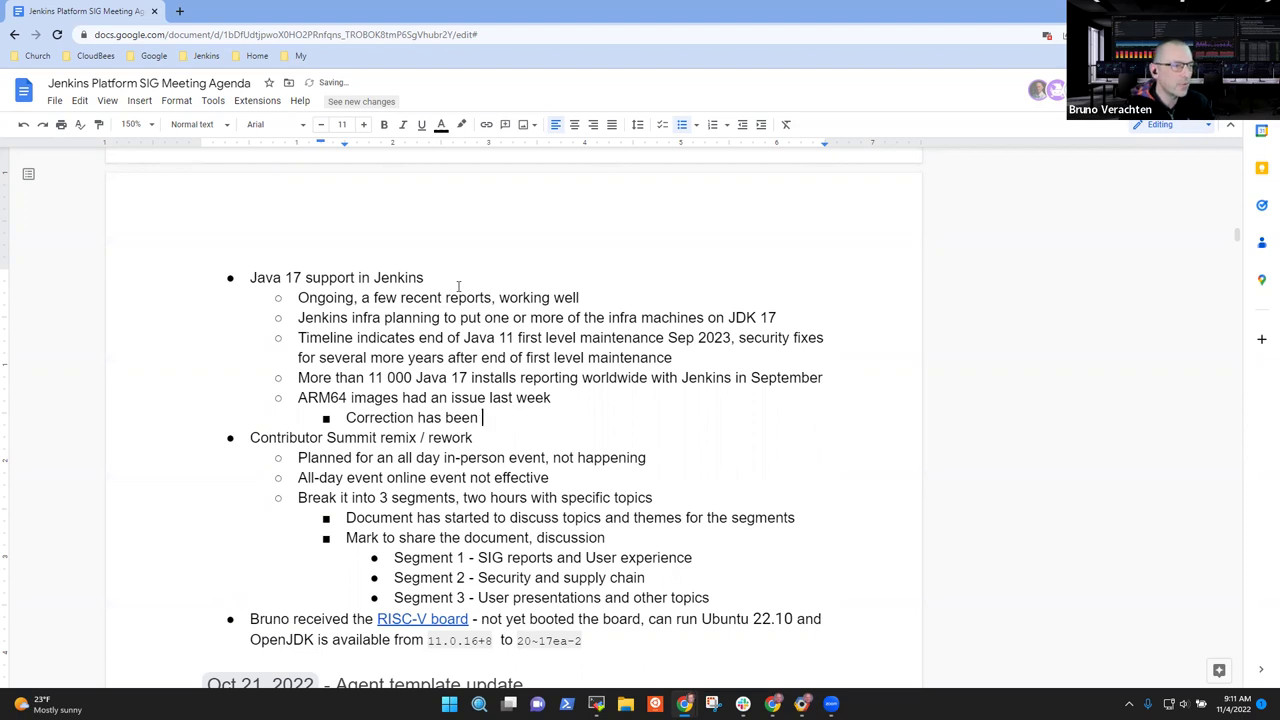
text(merged and releas)
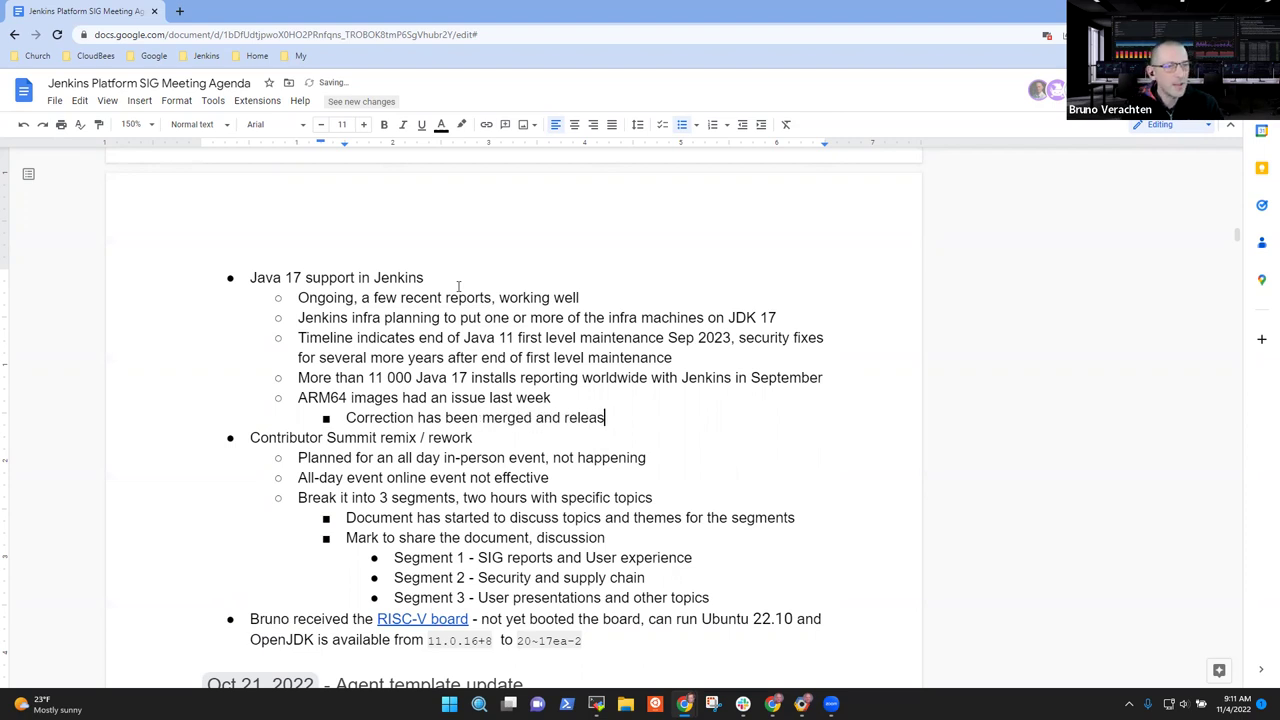
text(ed)
key(Return)
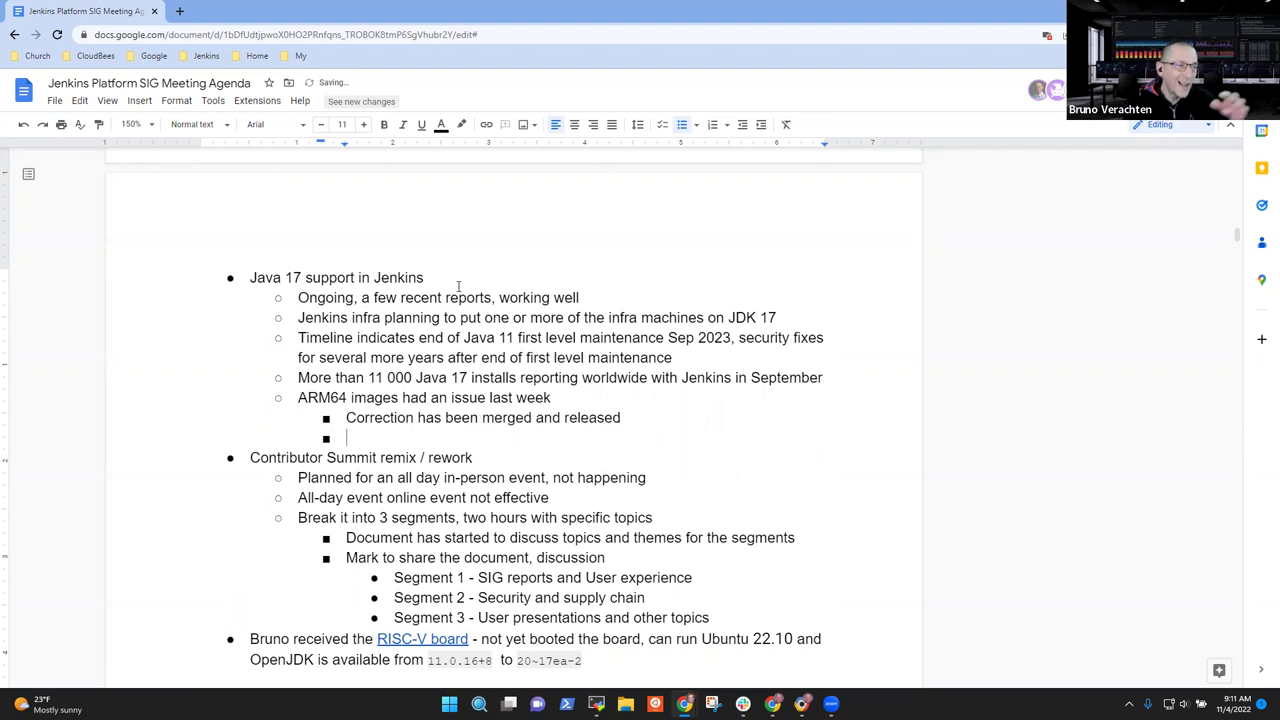
text(Originally i)
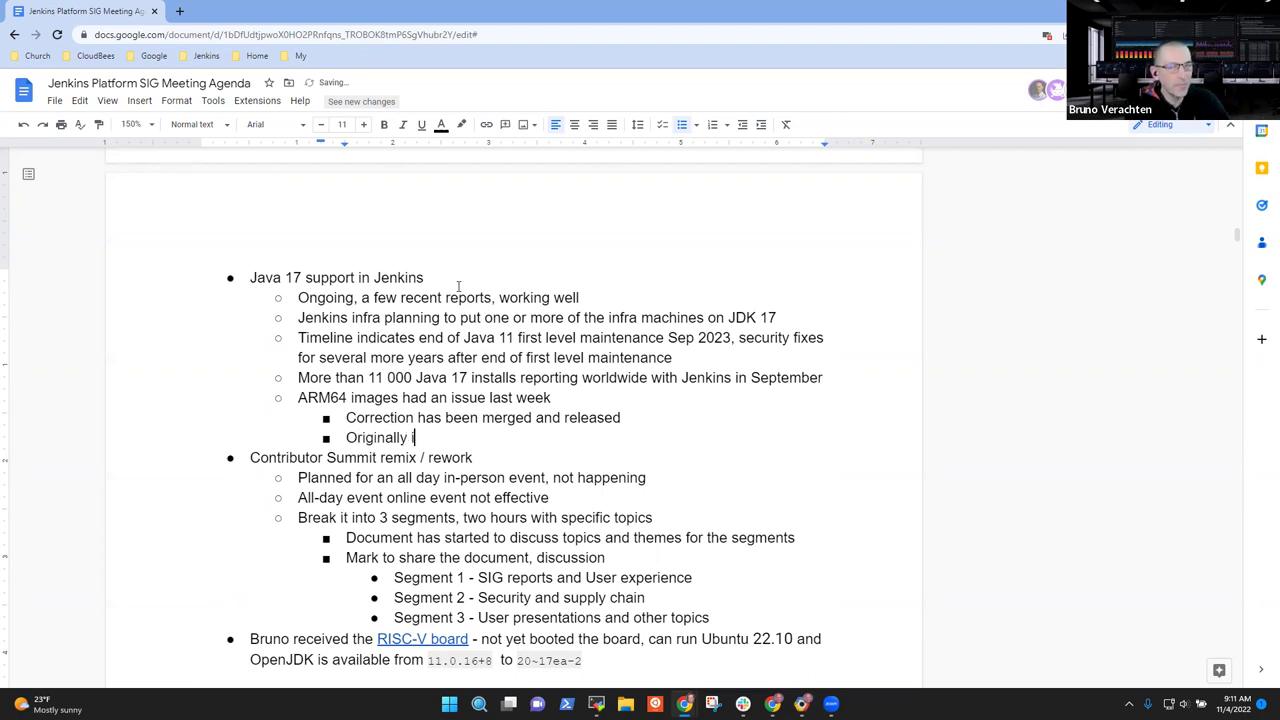
text(ssue associate wit)
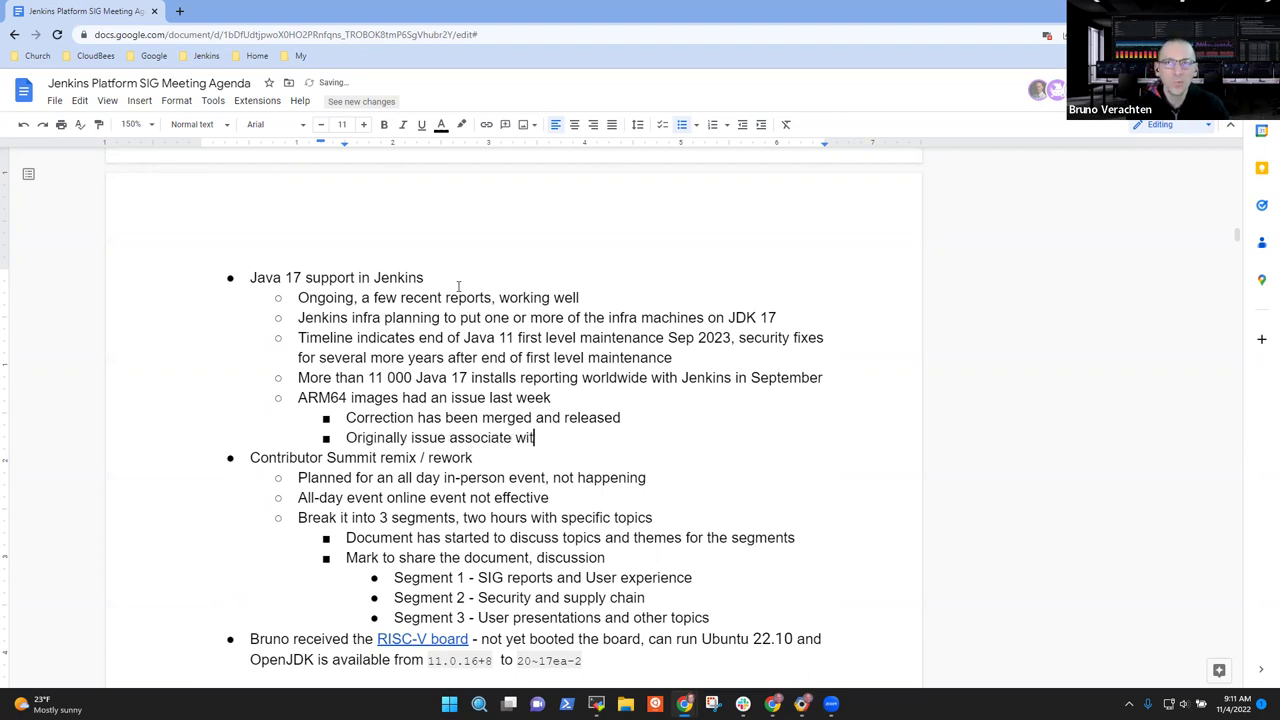
text(h arm32 )
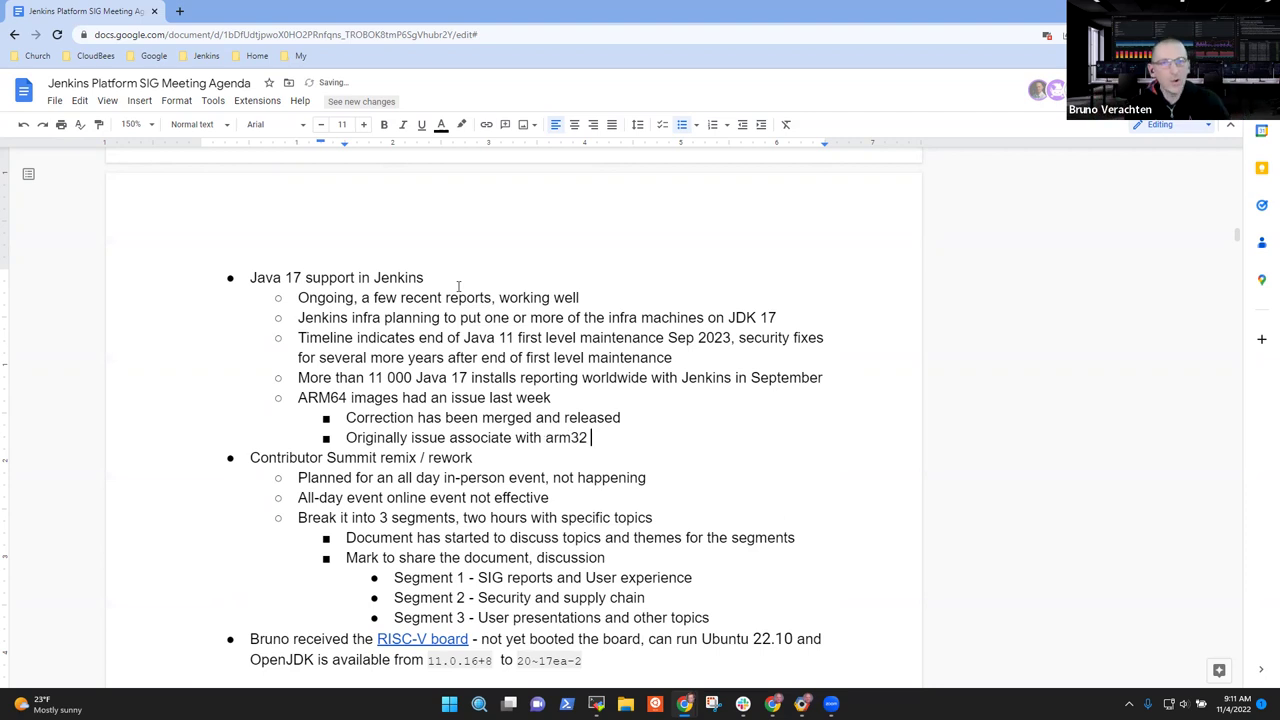
text(Docker container image)
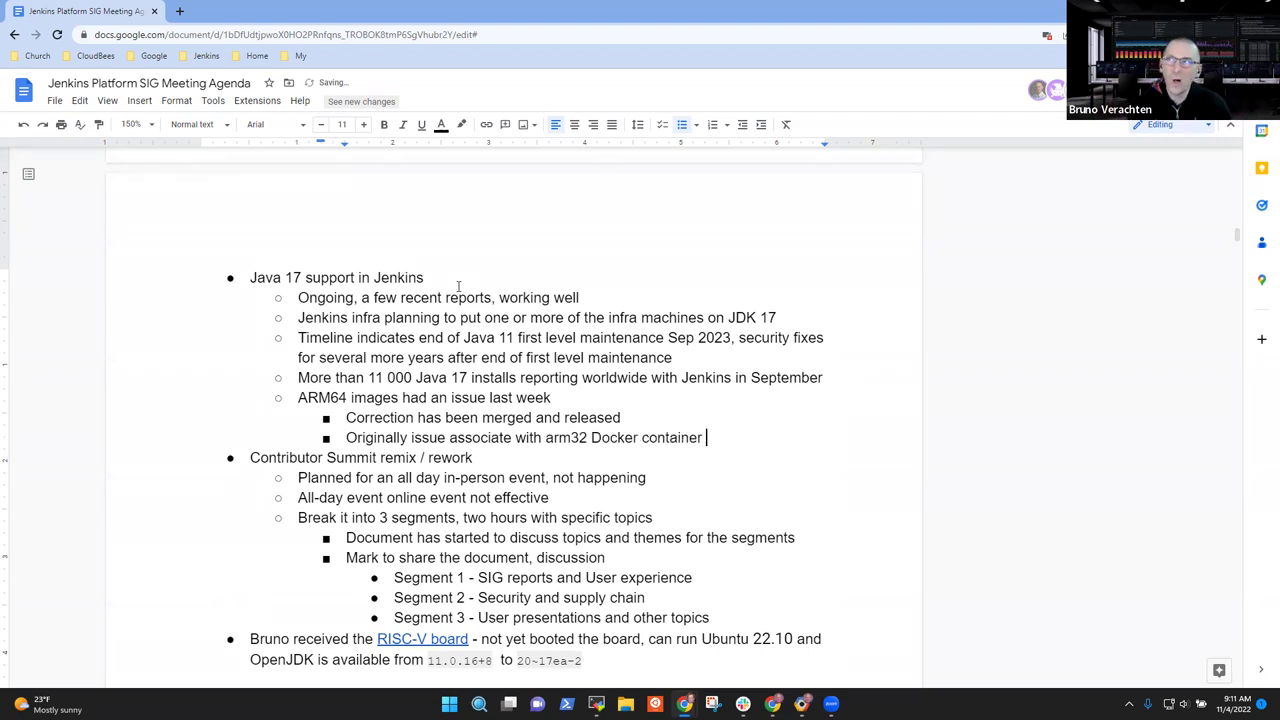
Add the bullet 'The arm32 and arm64 images are both working'
key(Return)
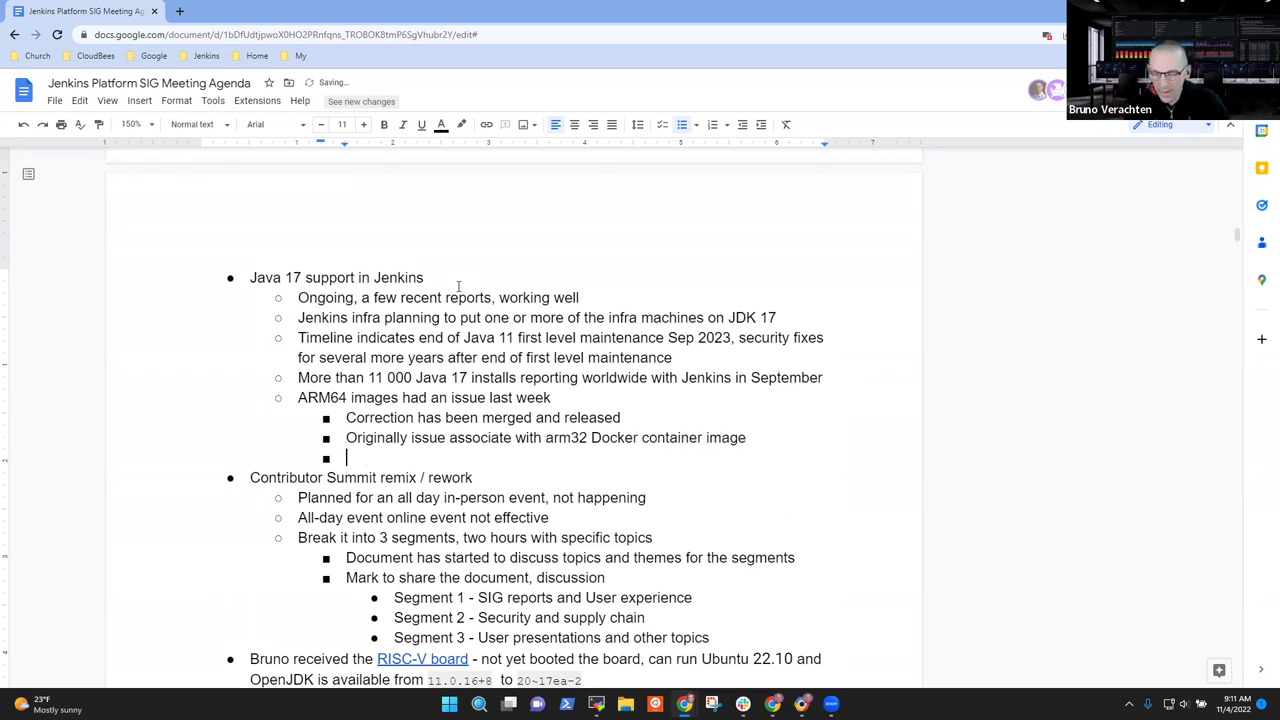
text(A)
key(Up)
key(Up)
key(Up)
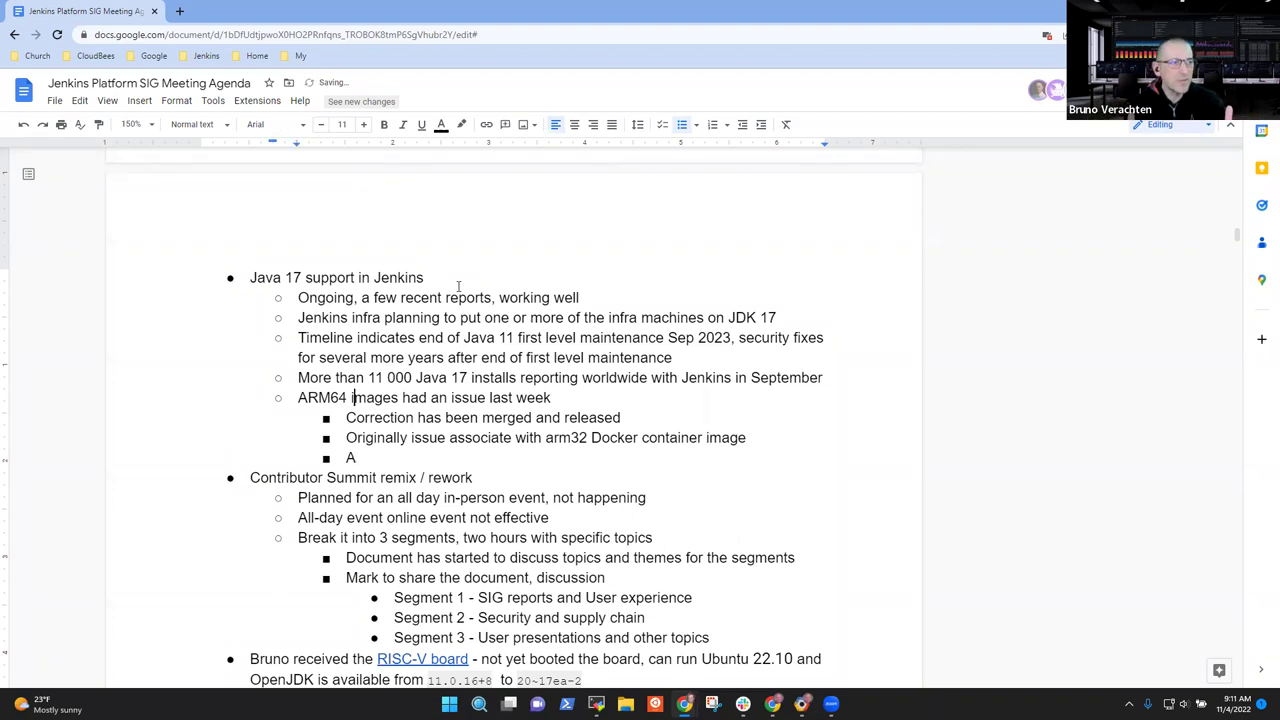
key(Down)
key(Down)
key(Down)
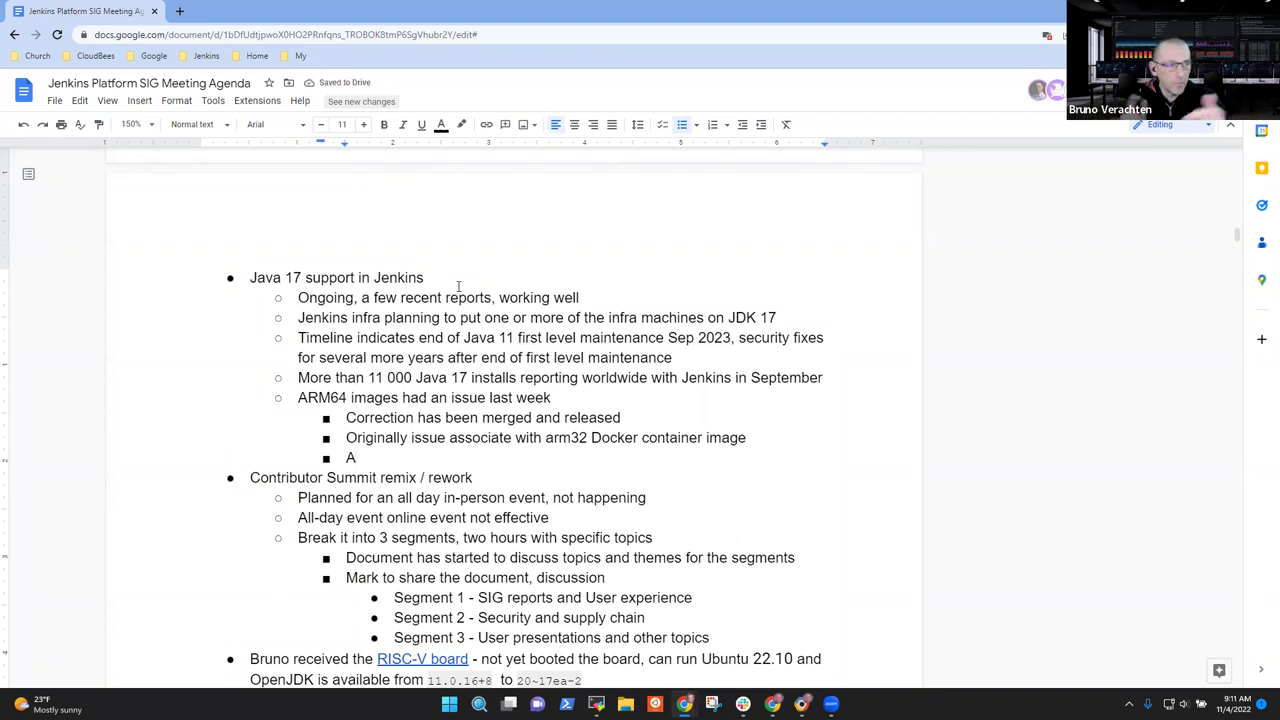
key(BackSpace)
text(A)
key(BackSpace)
text(The arm)
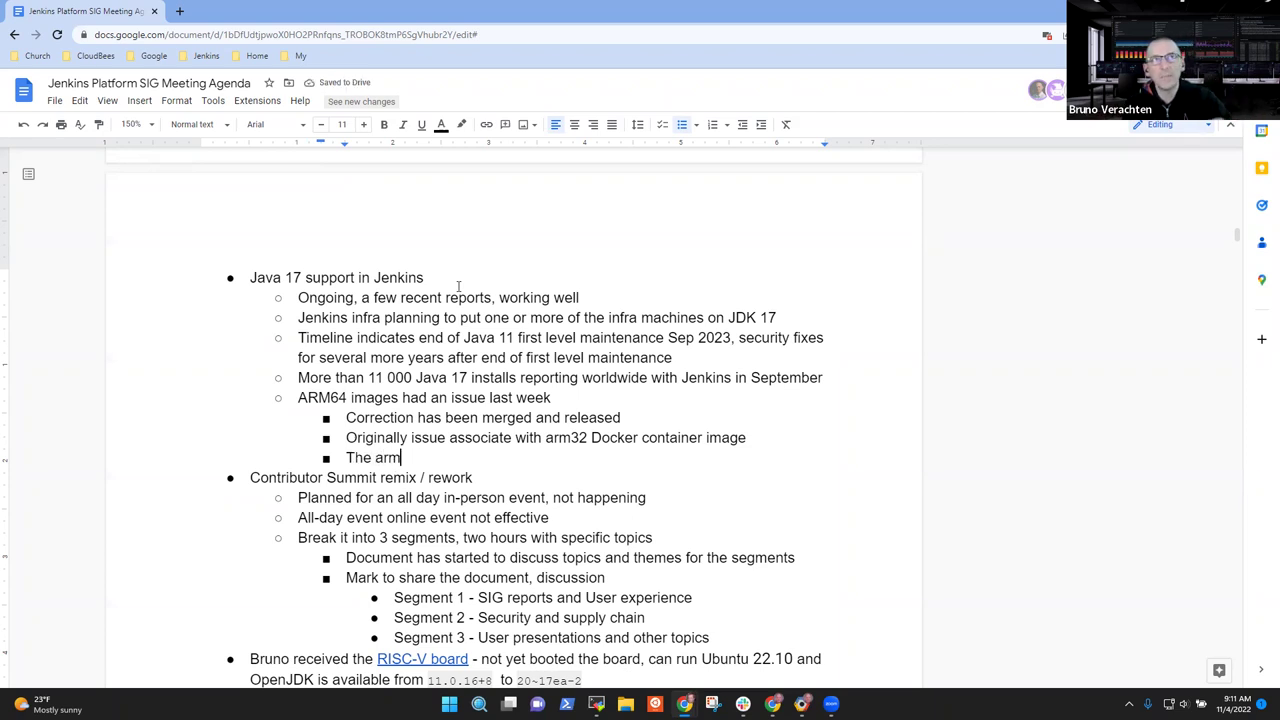
text(32 and amr)
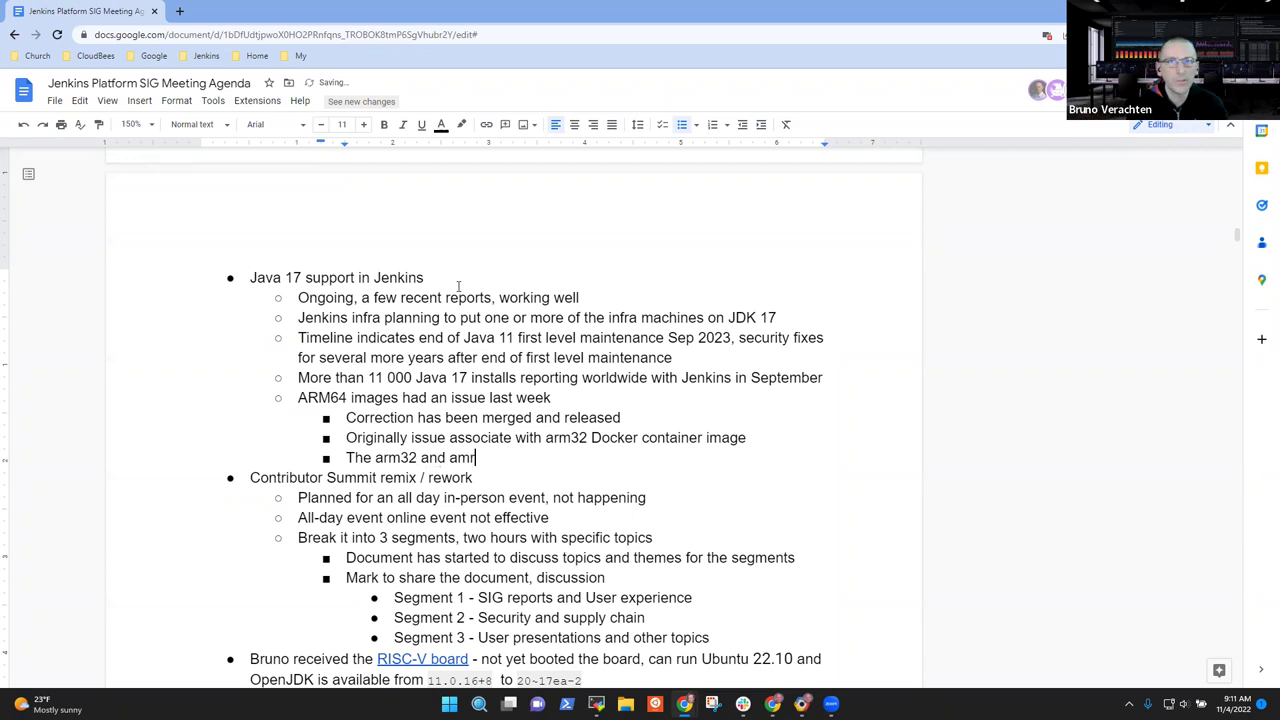
key(BackSpace)
key(BackSpace)
text(rm64 image)
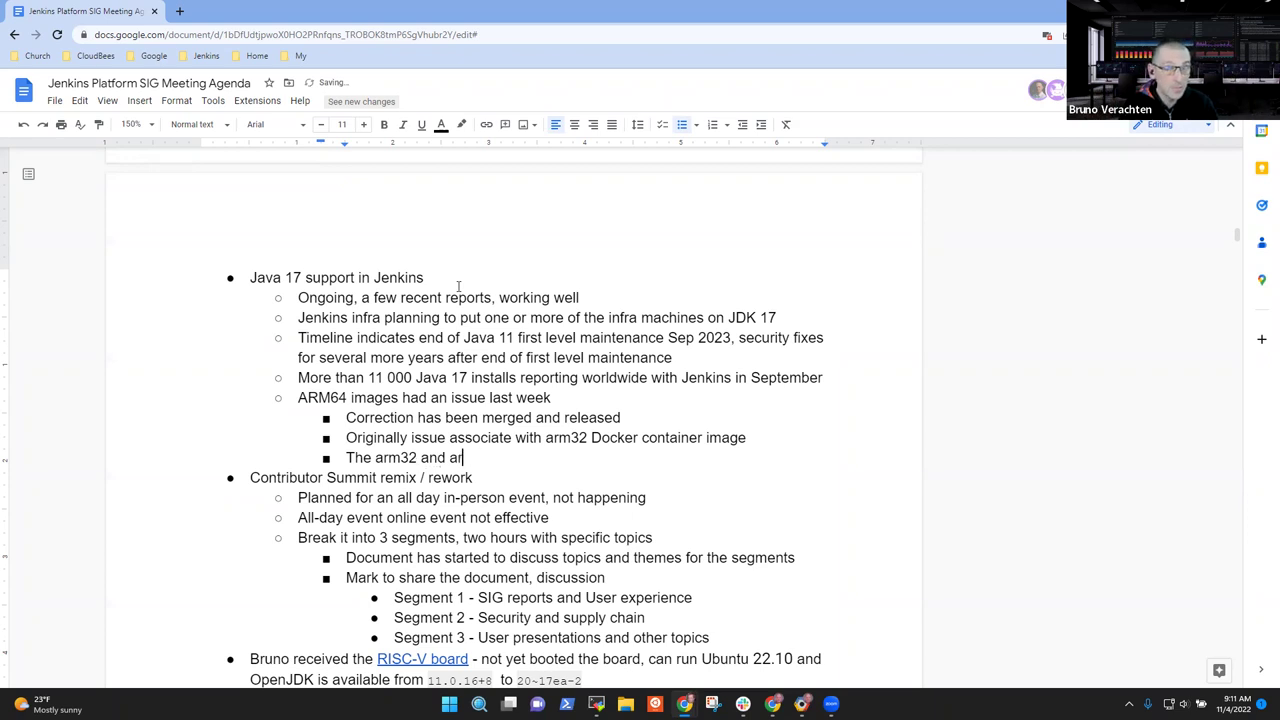
text(s work)
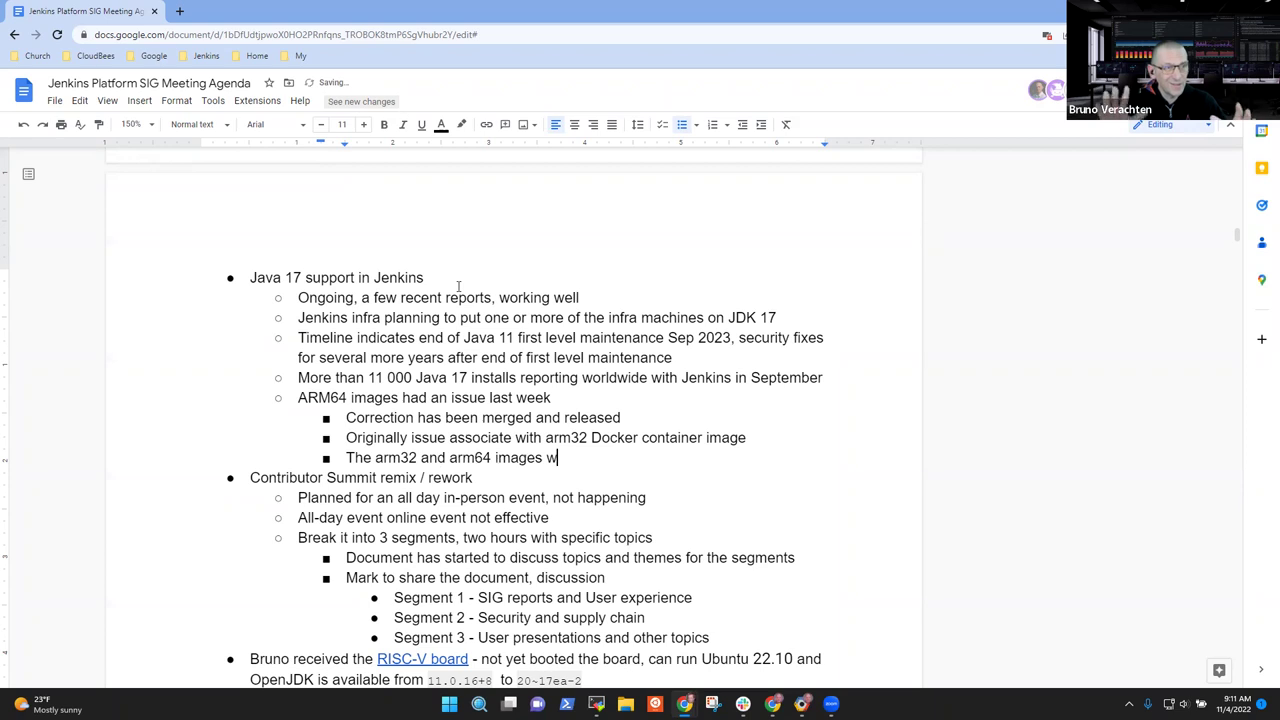
key(BackSpace)
key(BackSpace)
key(BackSpace)
key(BackSpace)
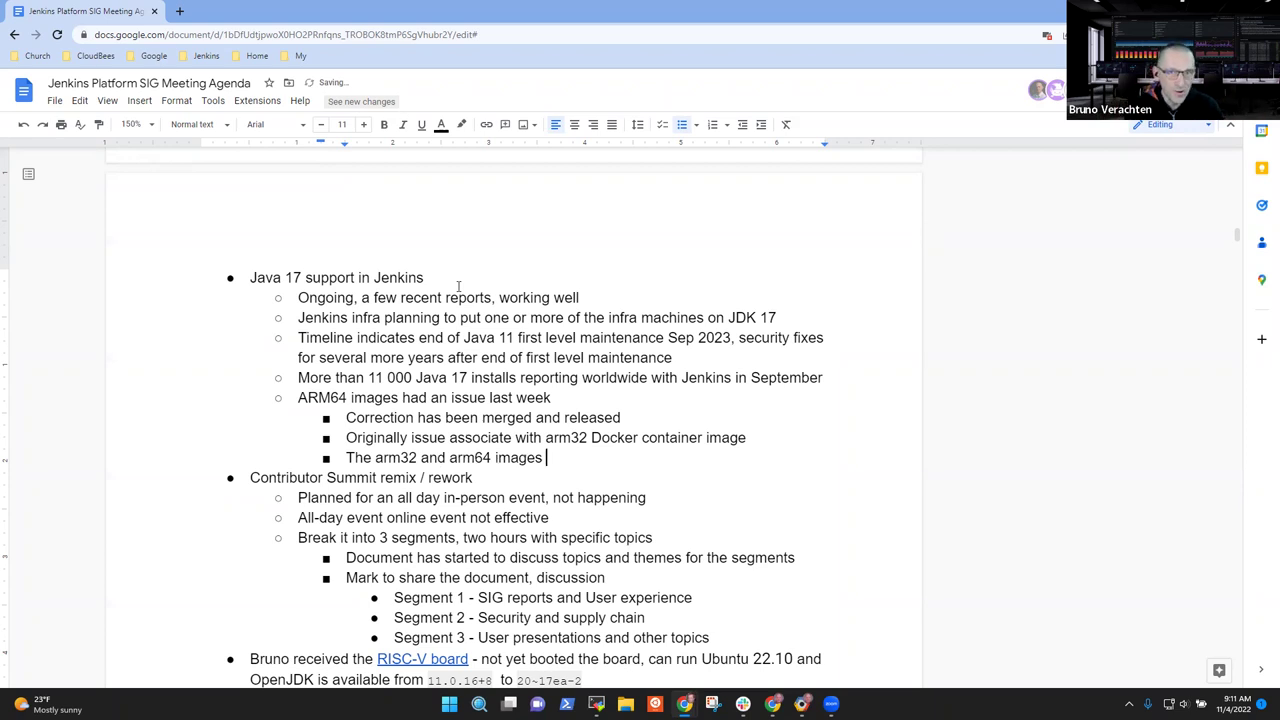
text(are both working)
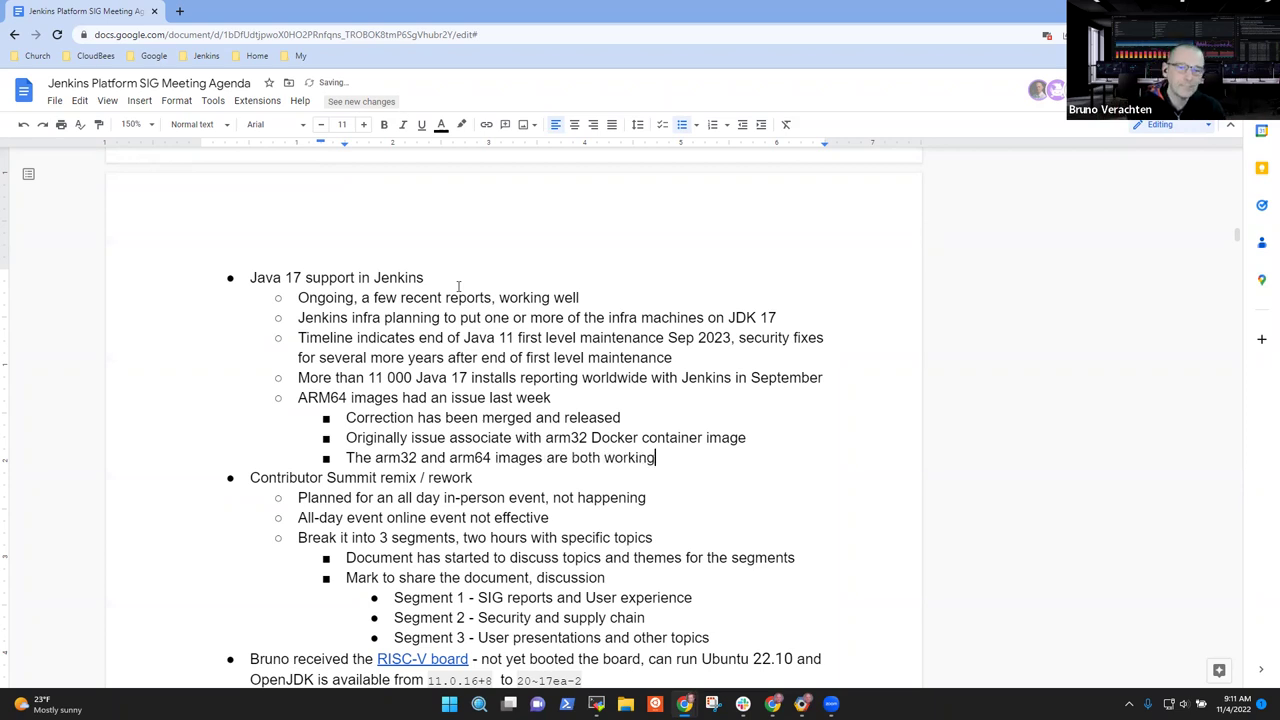
Nest 'Image size reductions pending for arm32' one level deeper beneath it
key(Return)
key(Tab)
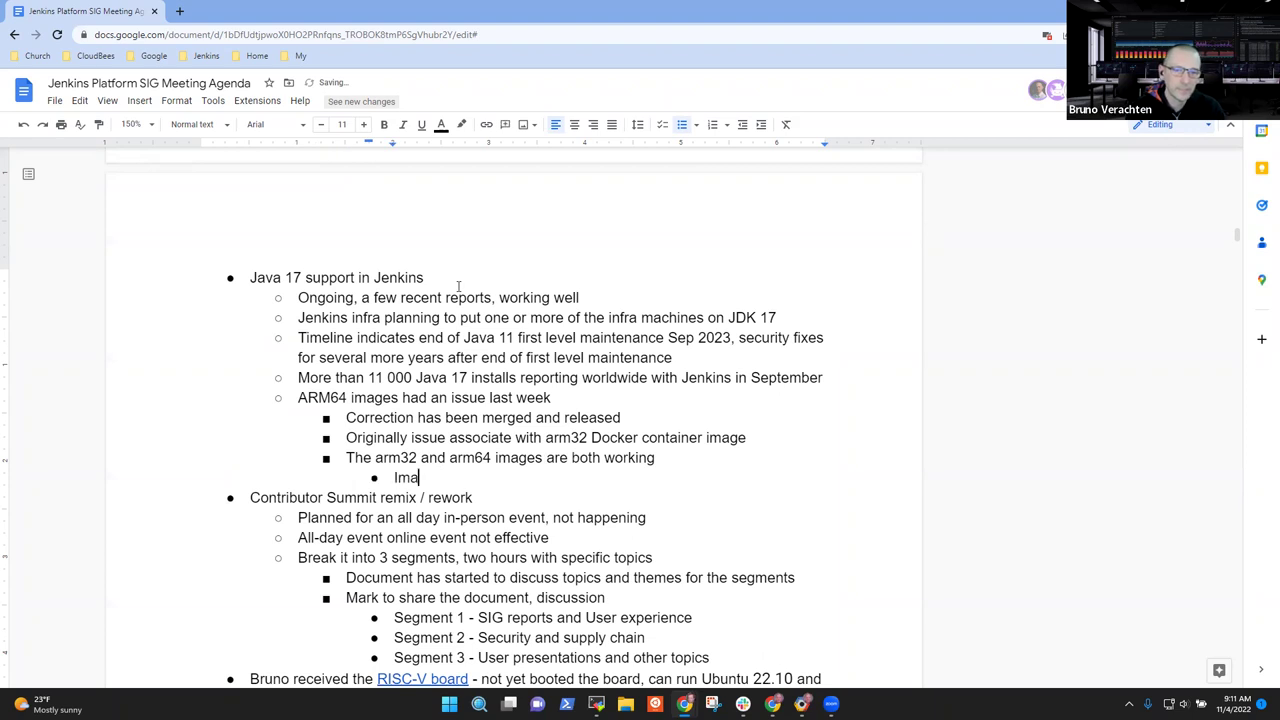
text(ge size r)
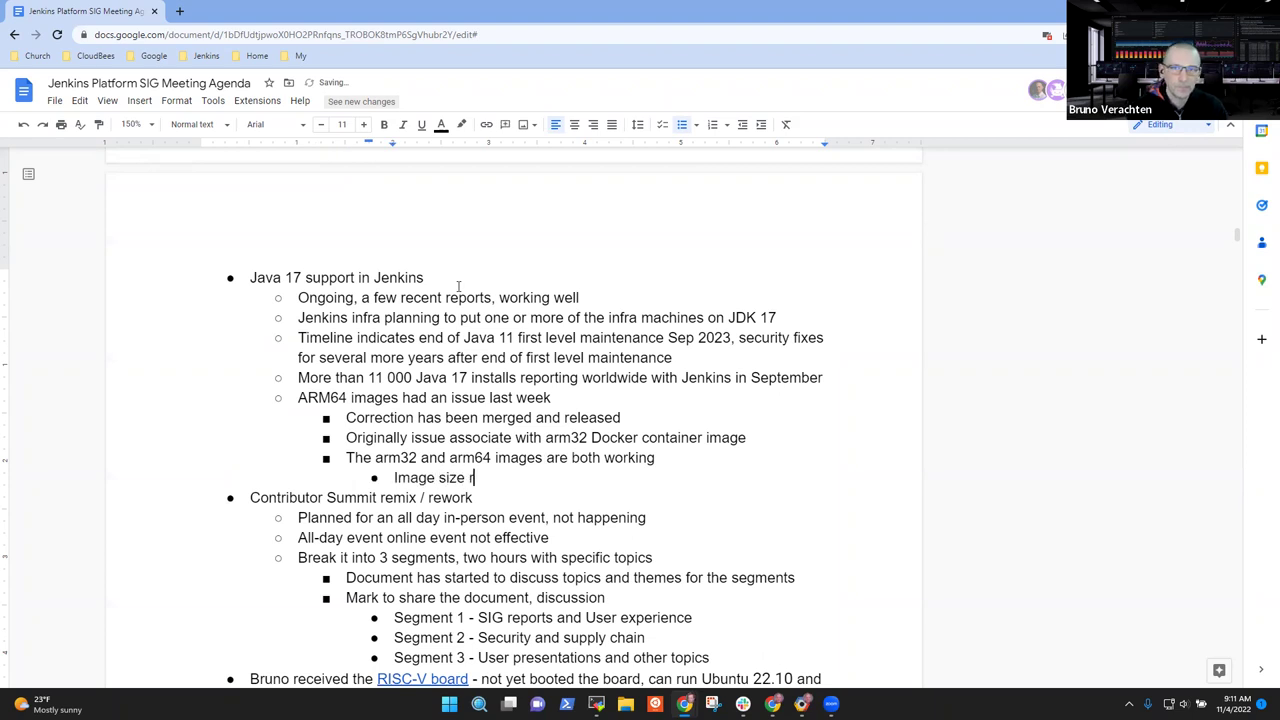
text(eductions pe)
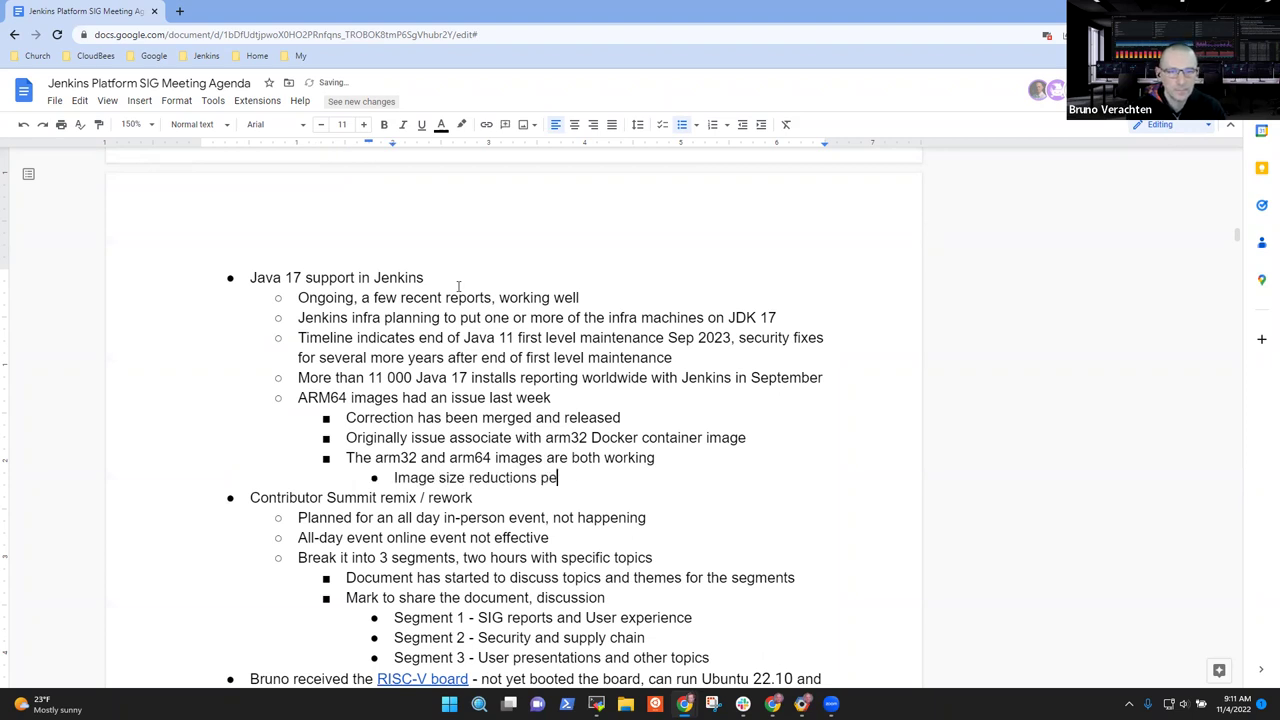
text(nding for arm32)
key(Down)
key(Down)
key(Down)
key(Down)
key(Down)
key(Down)
key(Down)
key(Down)
key(Down)
key(Down)
key(Down)
key(Down)
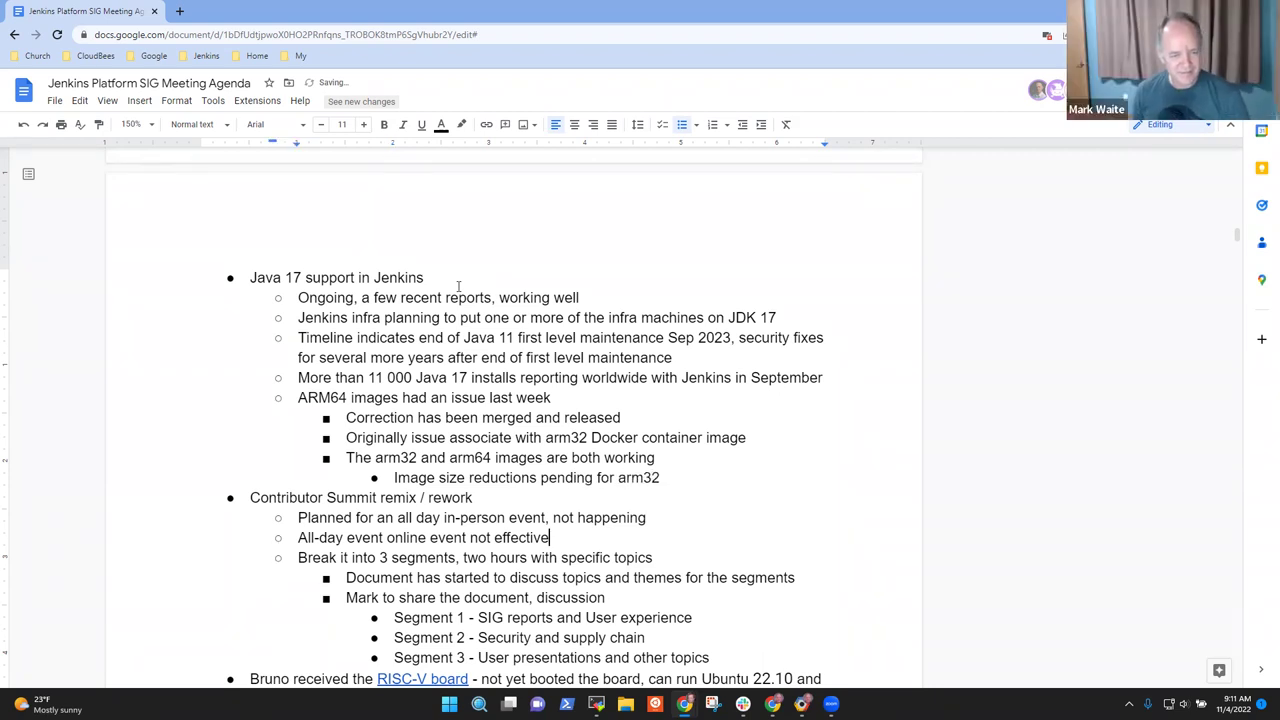
key(Up)
key(Up)
key(Up)
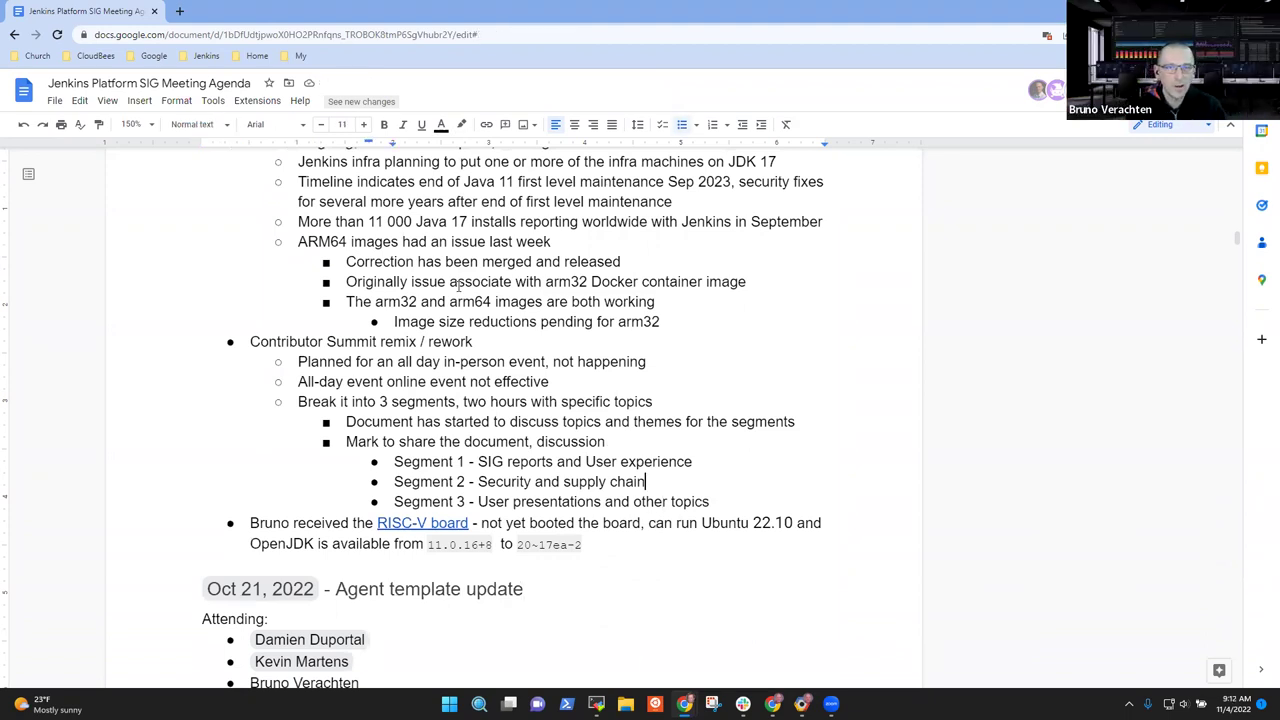
key(shift+Home)
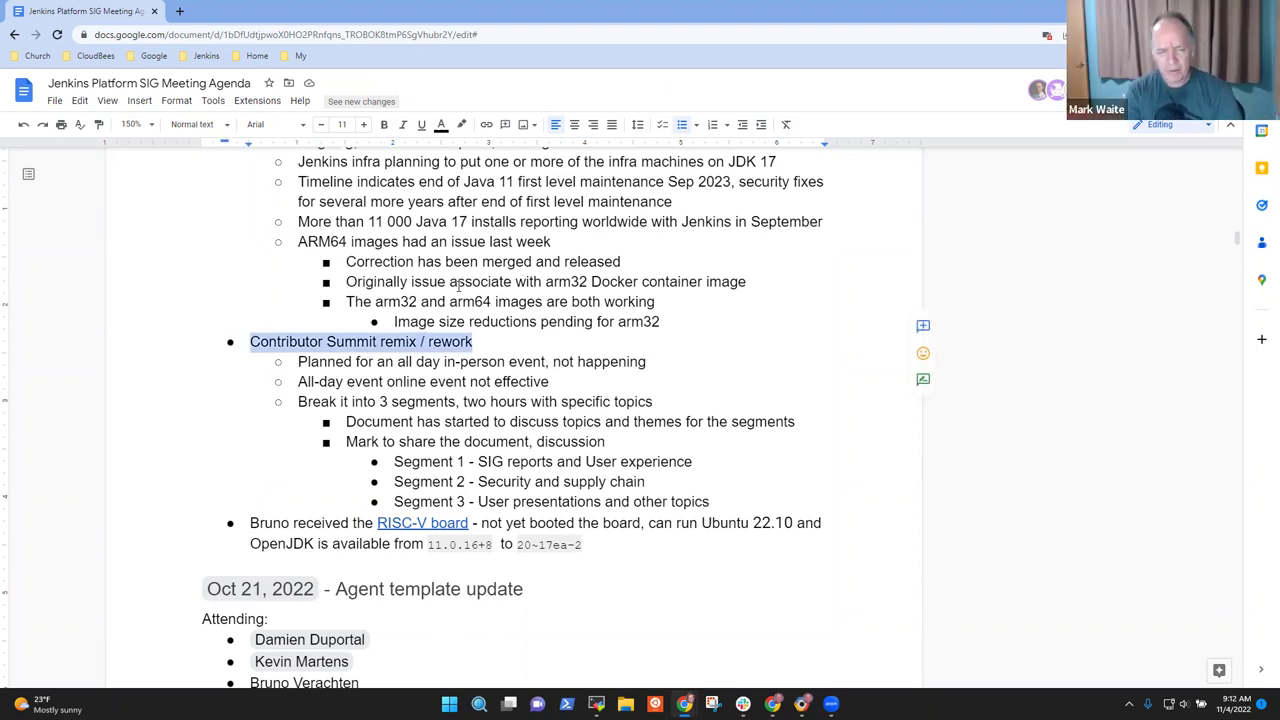
key(Down)
key(Down)
key(Down)
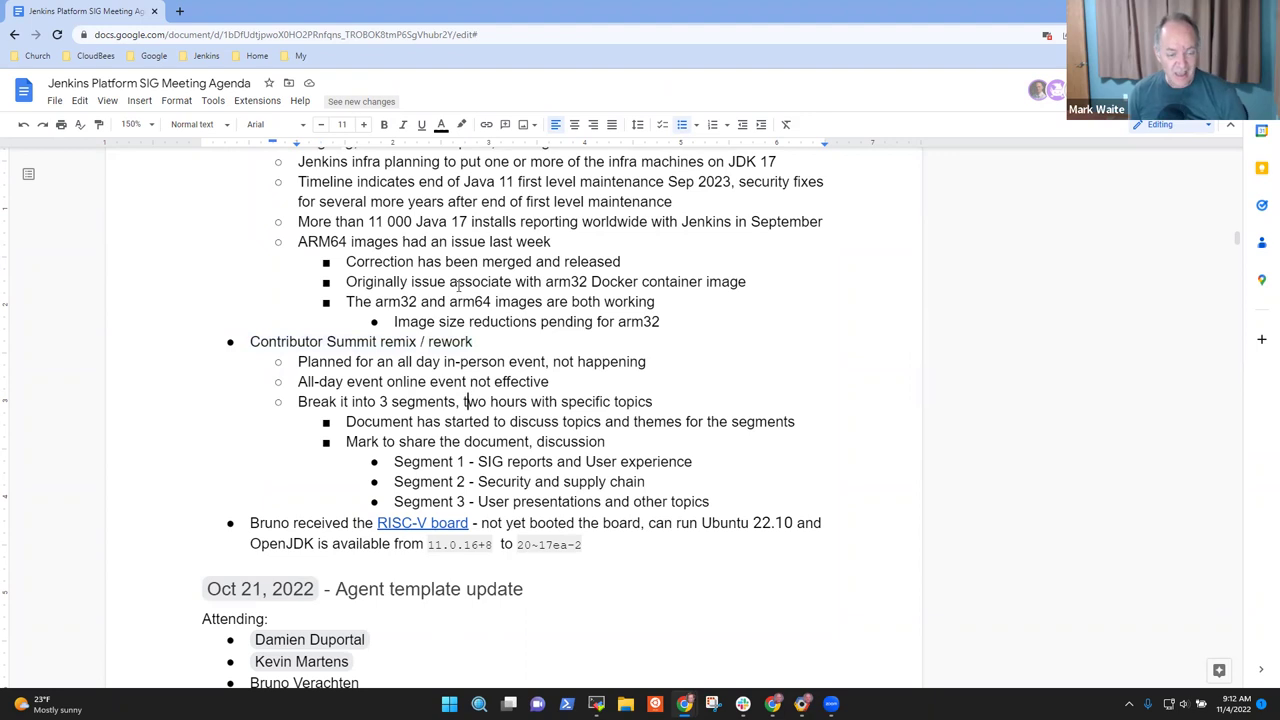
key(Home)
key(Down)
key(Down)
key(Down)
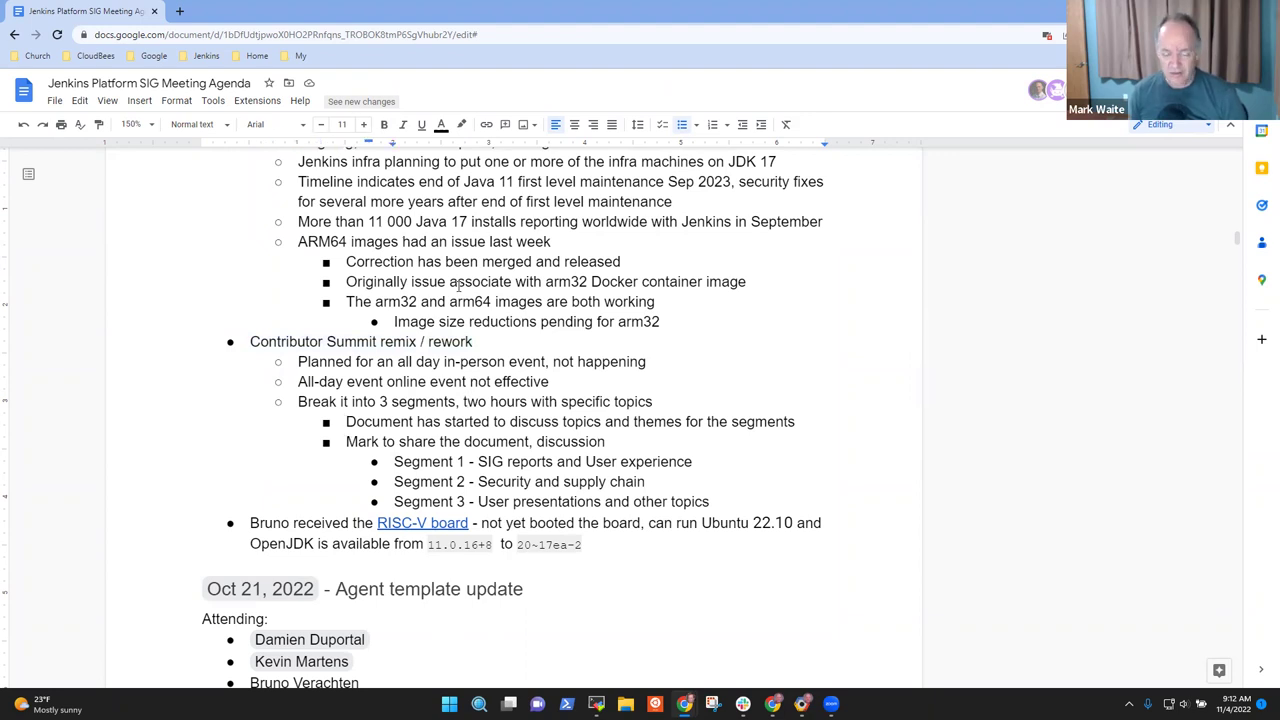
key(shift+Down)
key(shift+Down)
key(shift+Down)
key(shift+Up)
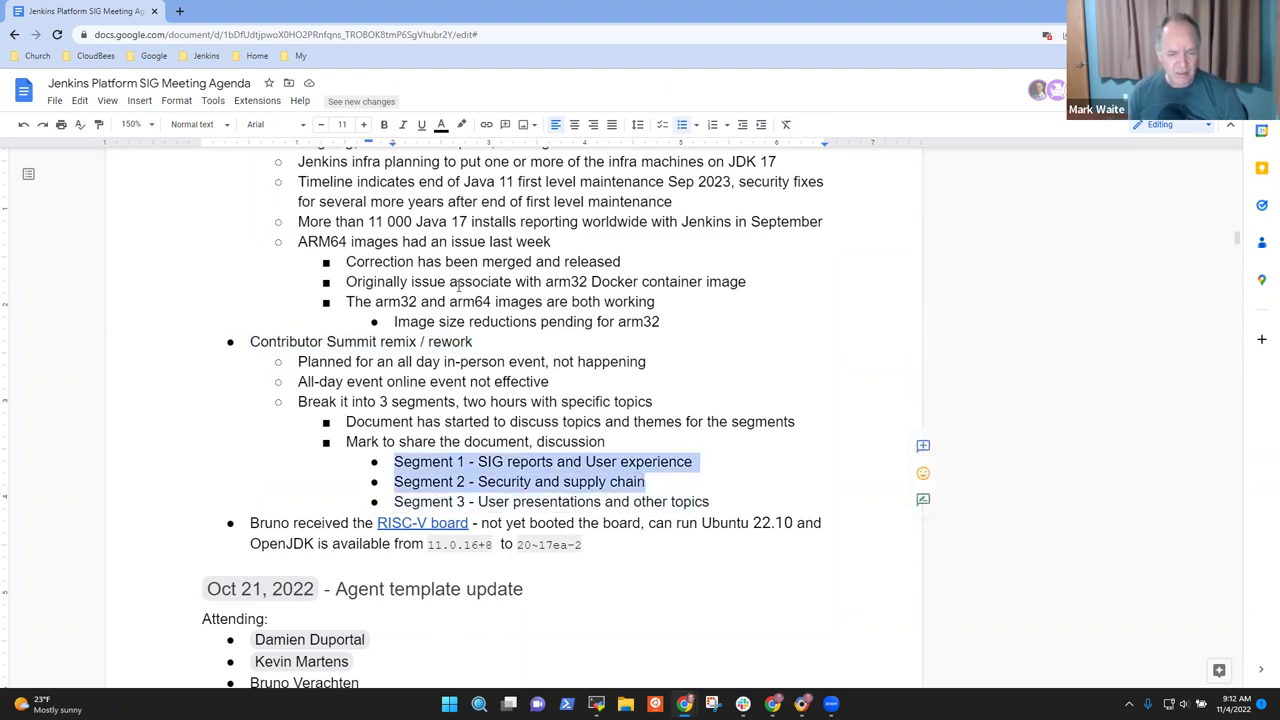
key(Up)
key(Up)
key(Down)
key(shift+Down)
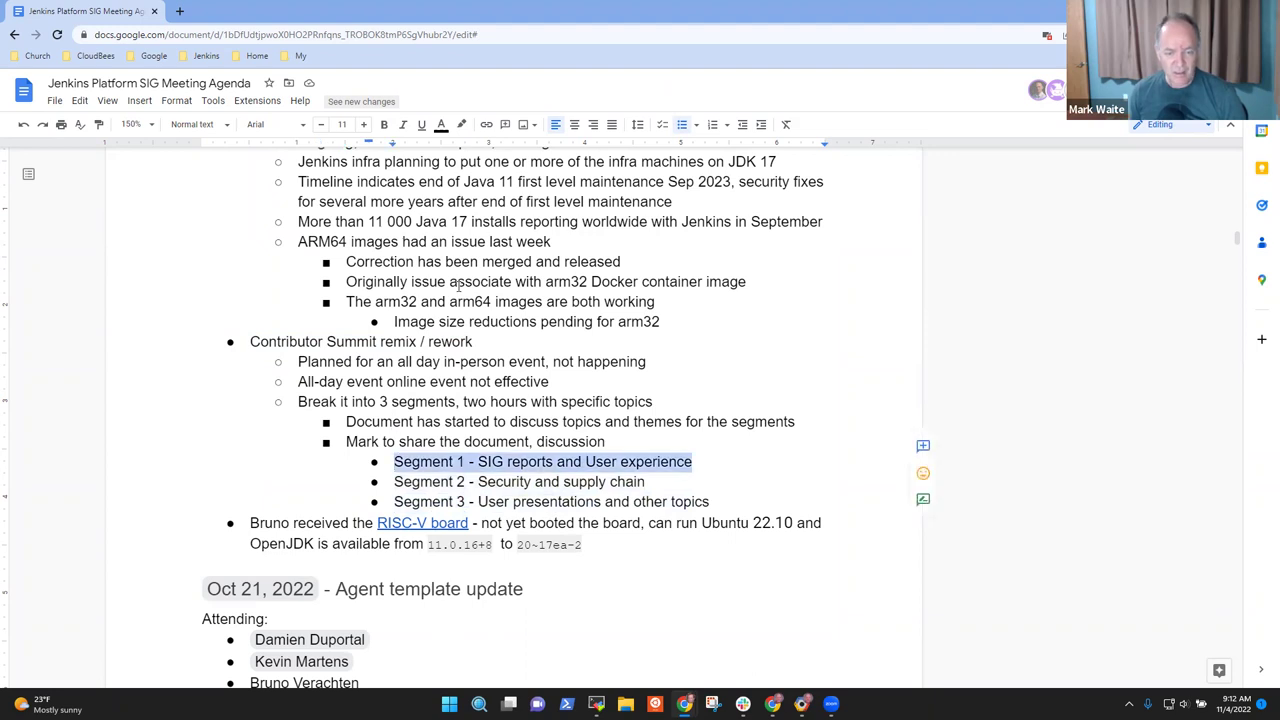
key(End)
key(Home)
key(shift+Down)
key(Down)
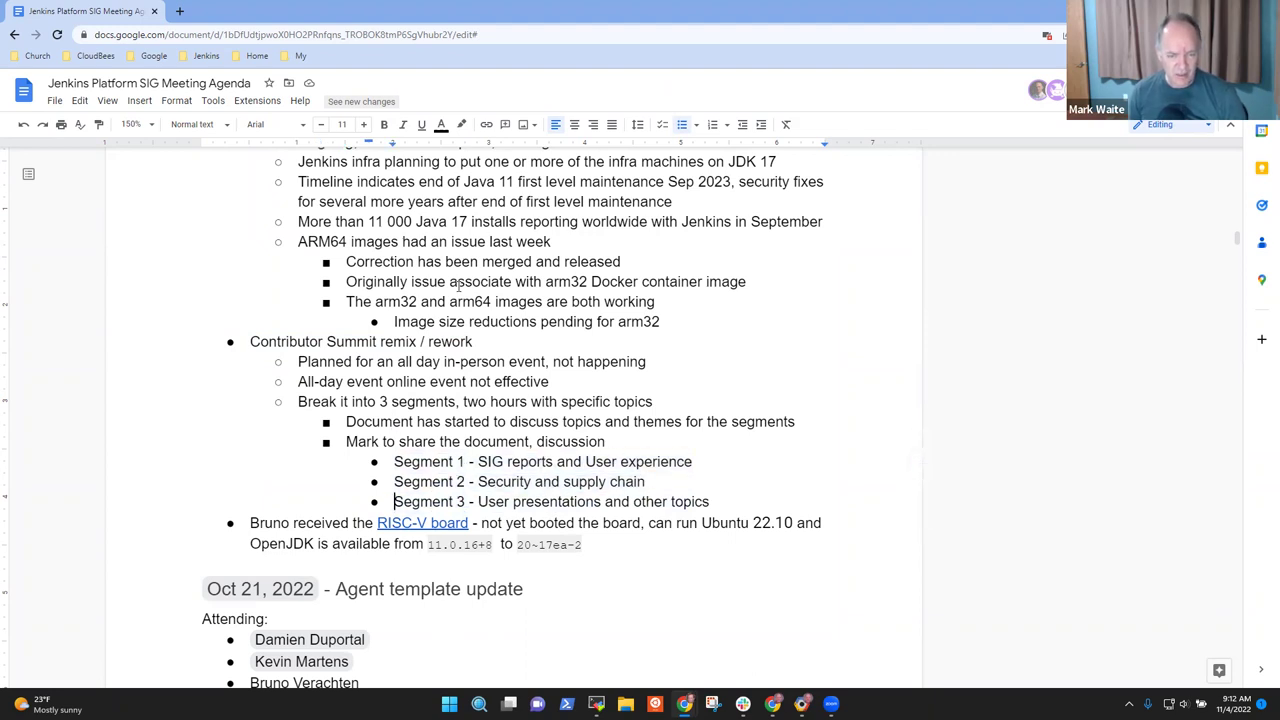
key(shift+Down)
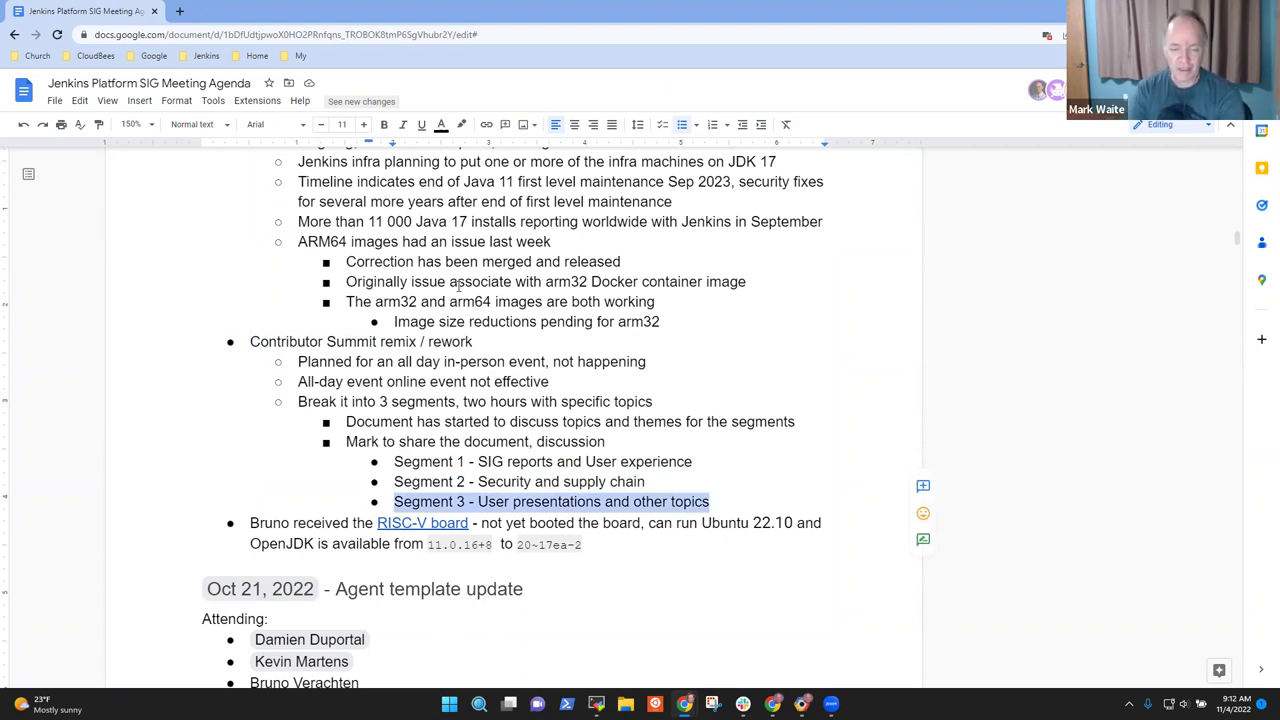
key(Up)
key(Up)
key(Up)
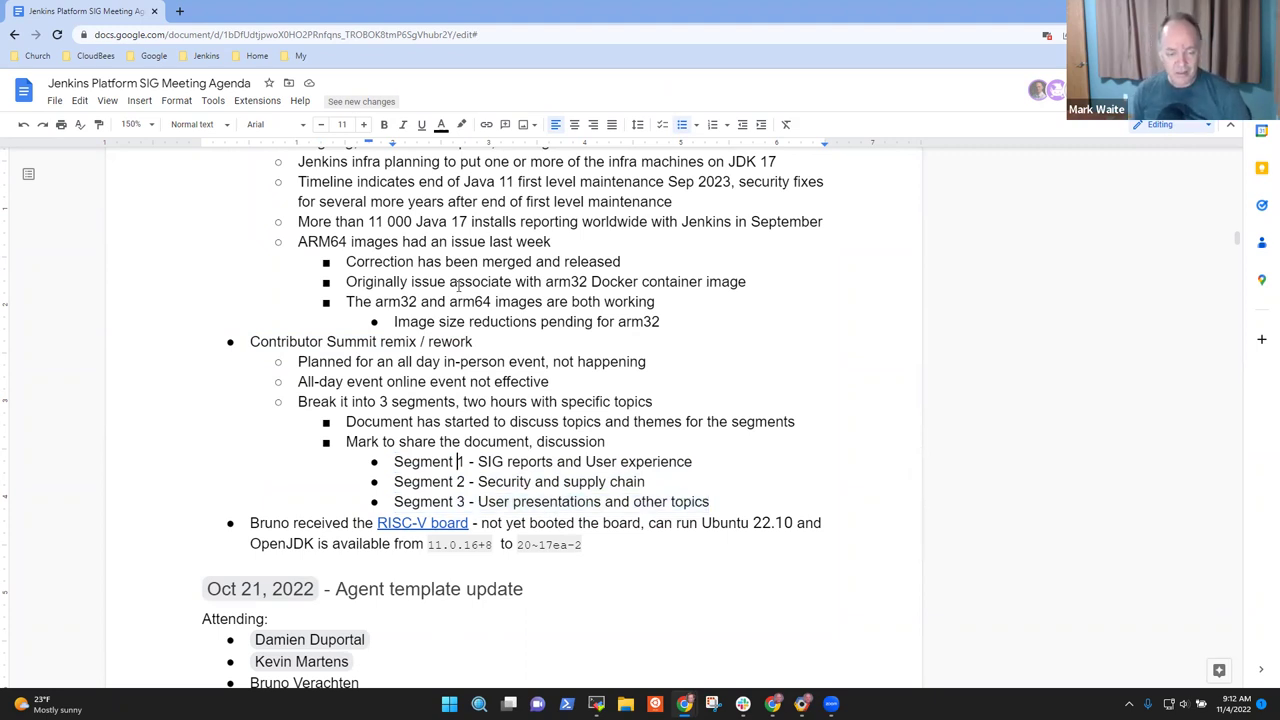
key(shift+End)
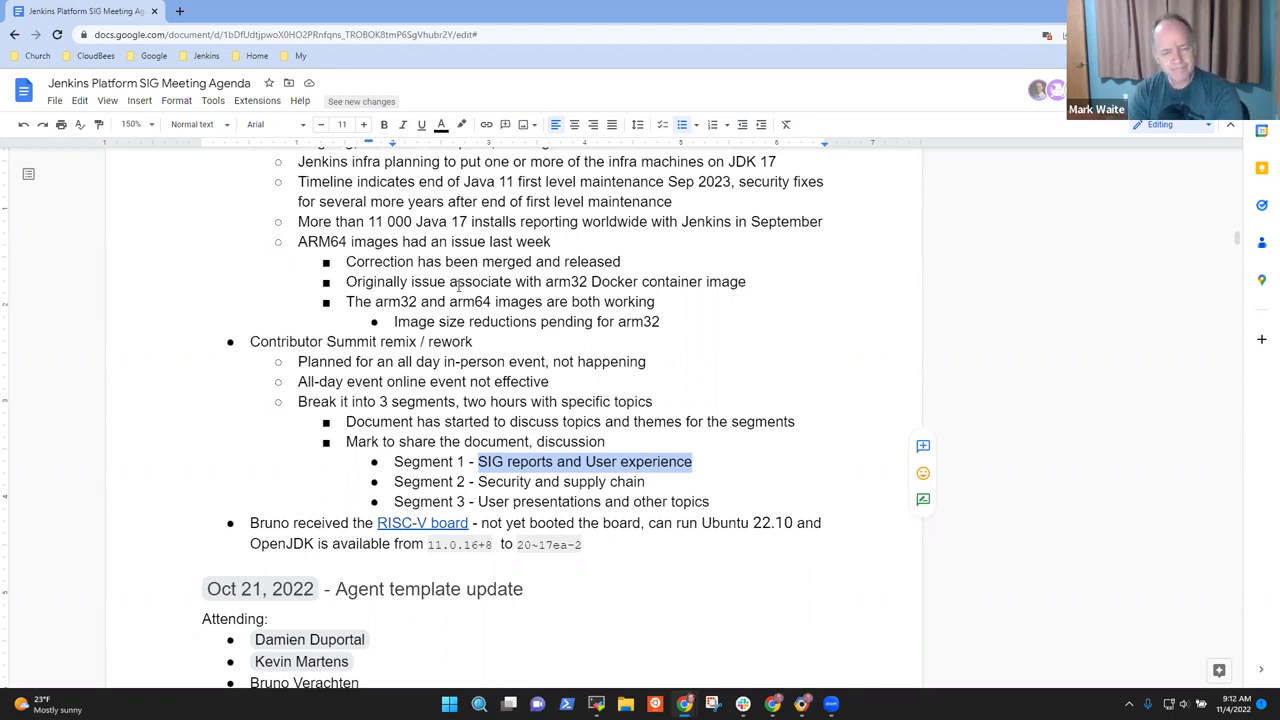
key(Down)
key(Down)
key(Down)
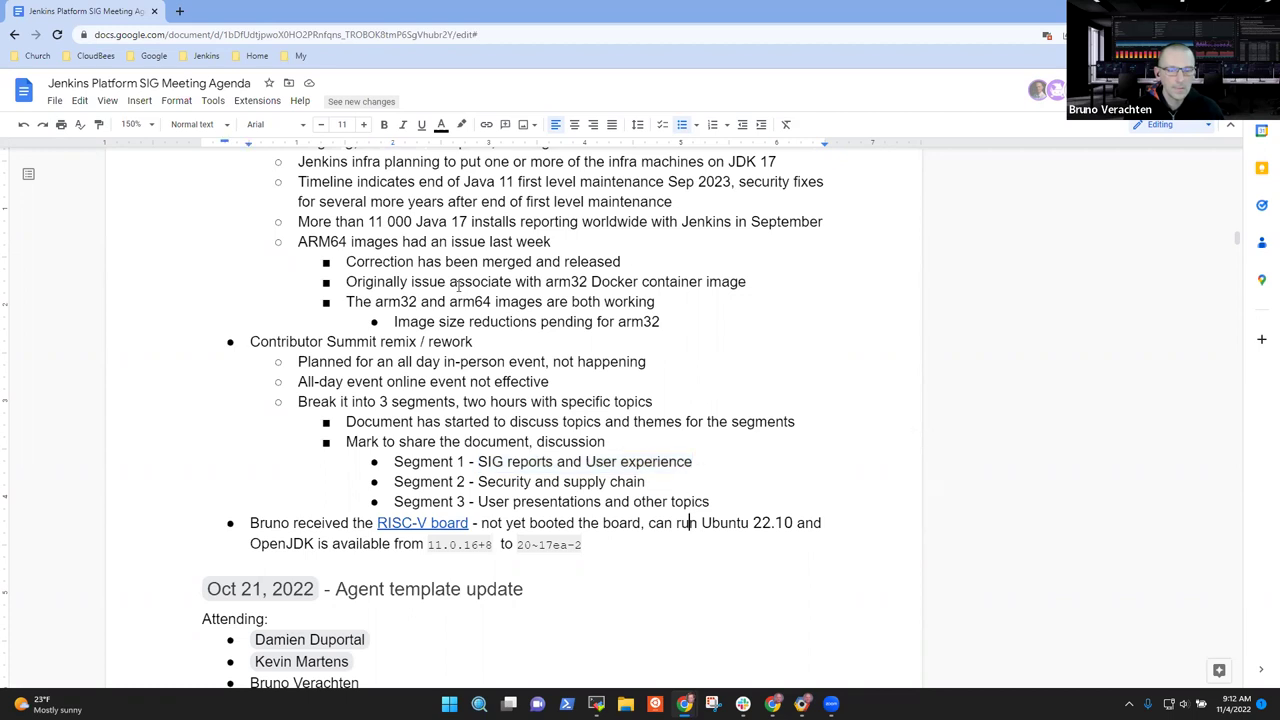
key(ctrl+Left)
key(ctrl+Left)
key(ctrl+Left)
key(ctrl+Left)
key(ctrl+Left)
key(ctrl+Left)
key(ctrl+Left)
key(ctrl+Left)
key(ctrl+Left)
key(ctrl+Left)
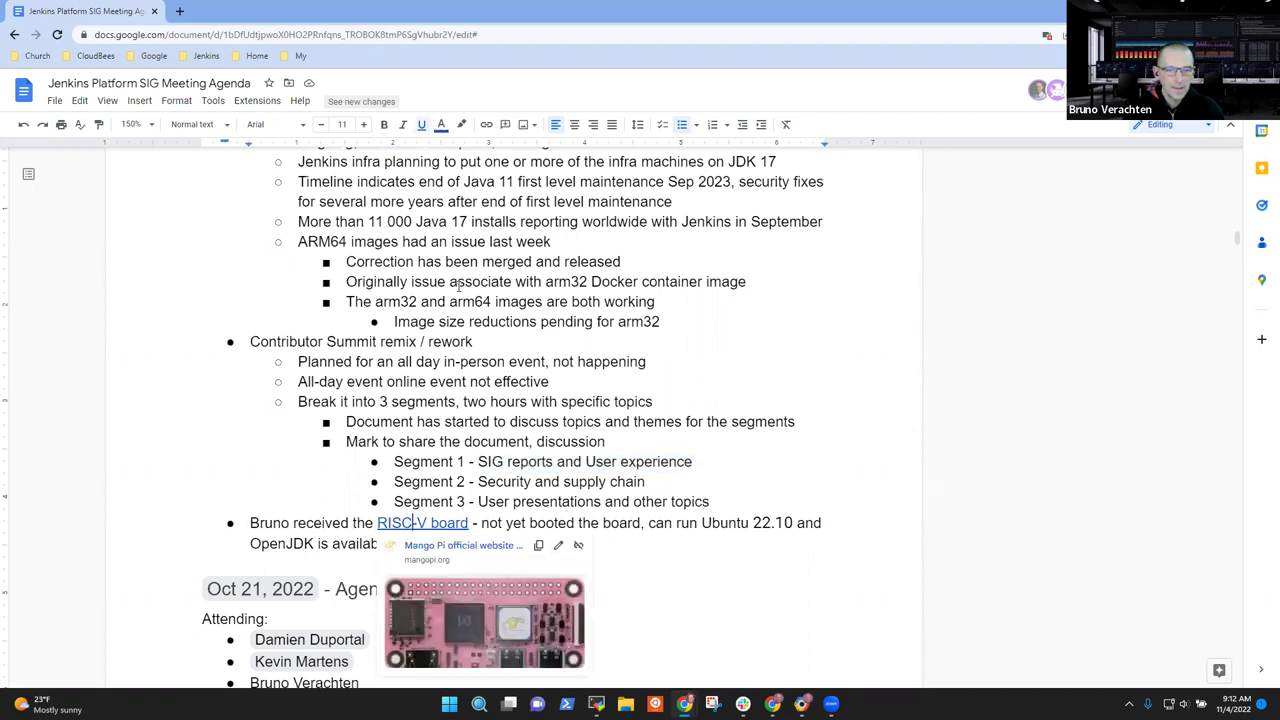
key(ctrl+Left)
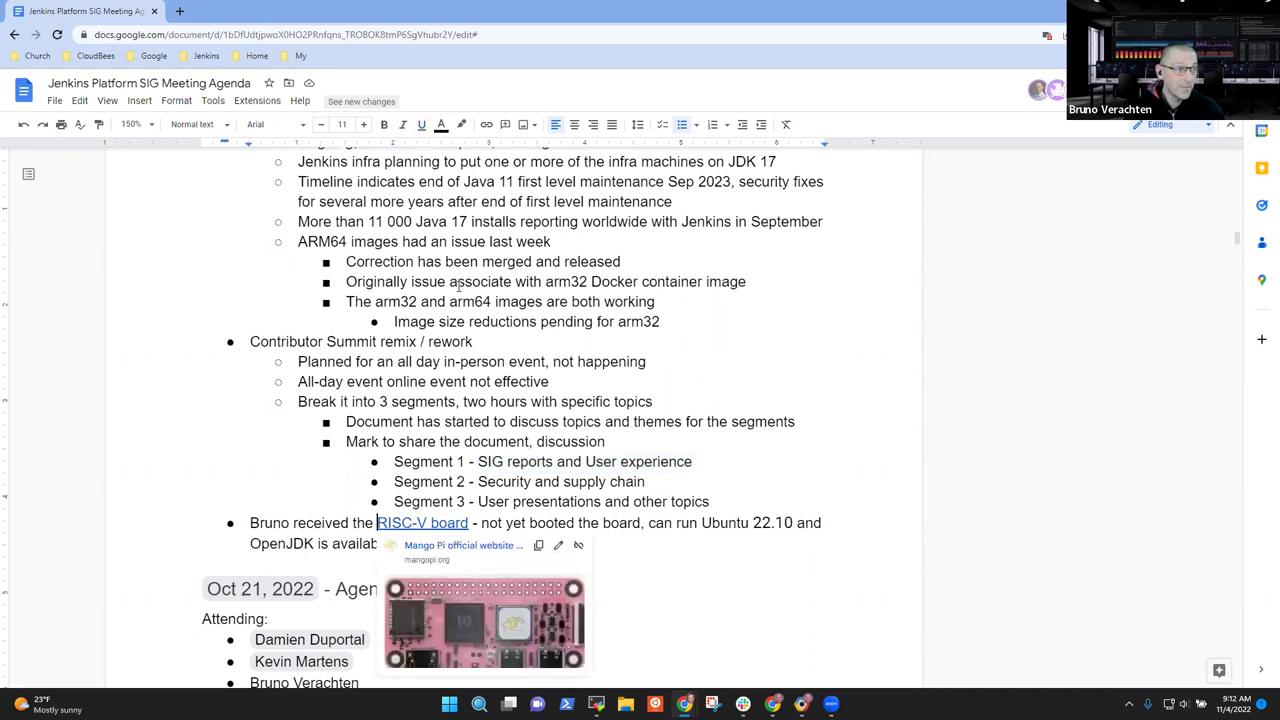
key(Home)
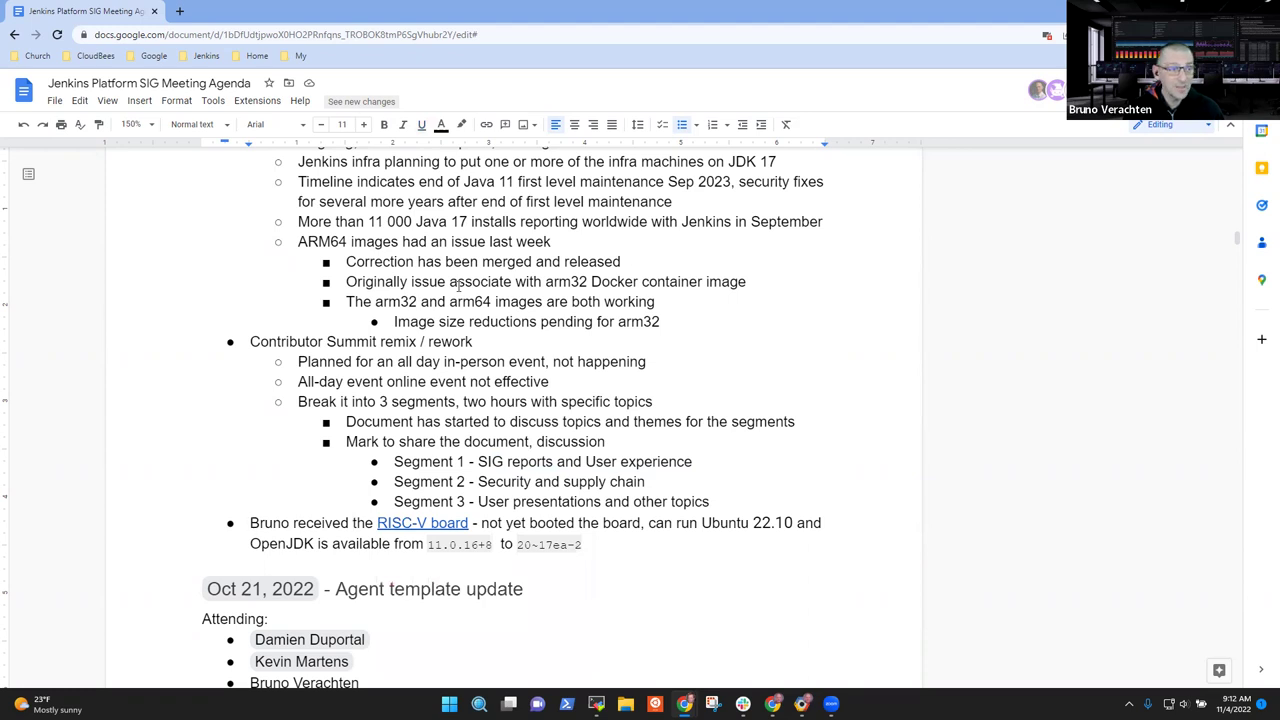